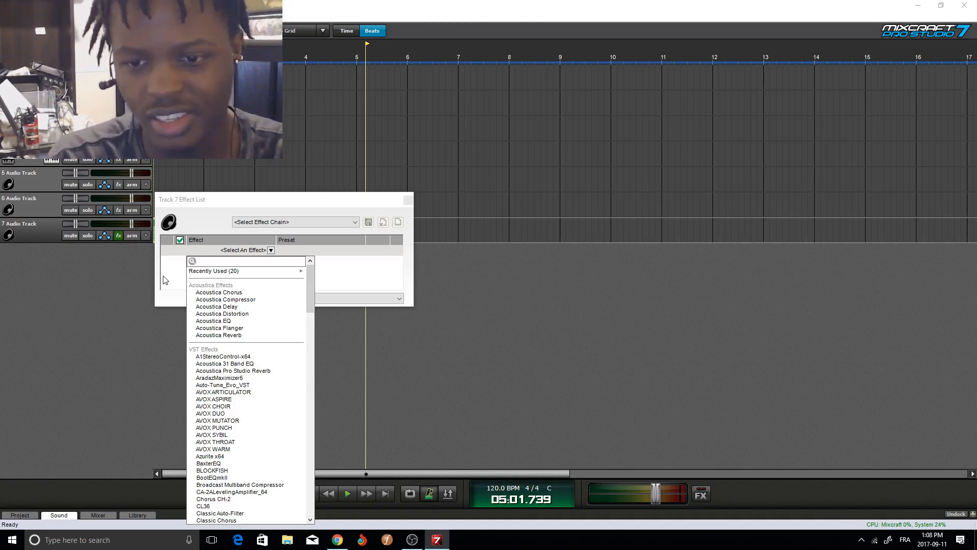
- Filter the effects available for track 7 by "+", then clear the filter and browse the full effect list
{"action": "type", "text": "+"}
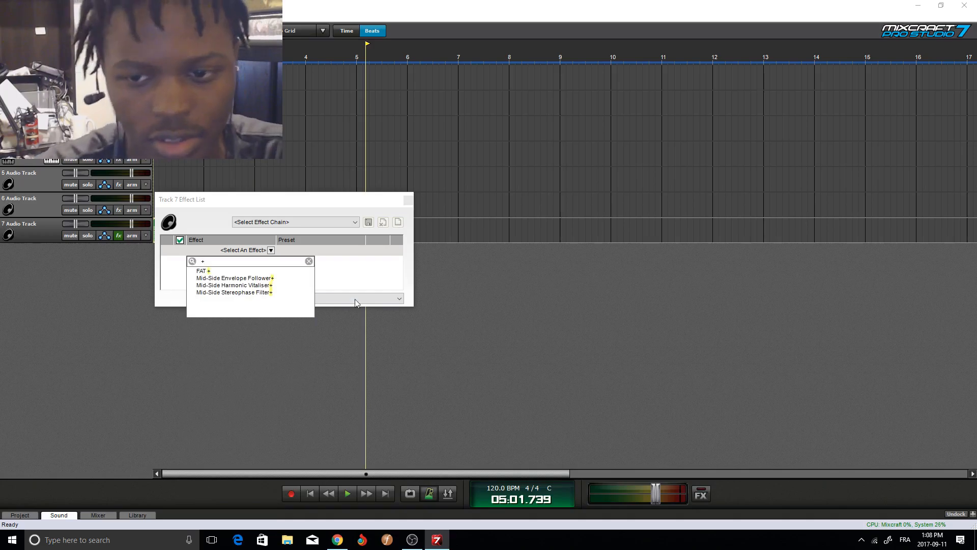
{"action": "key", "text": "BackSpace"}
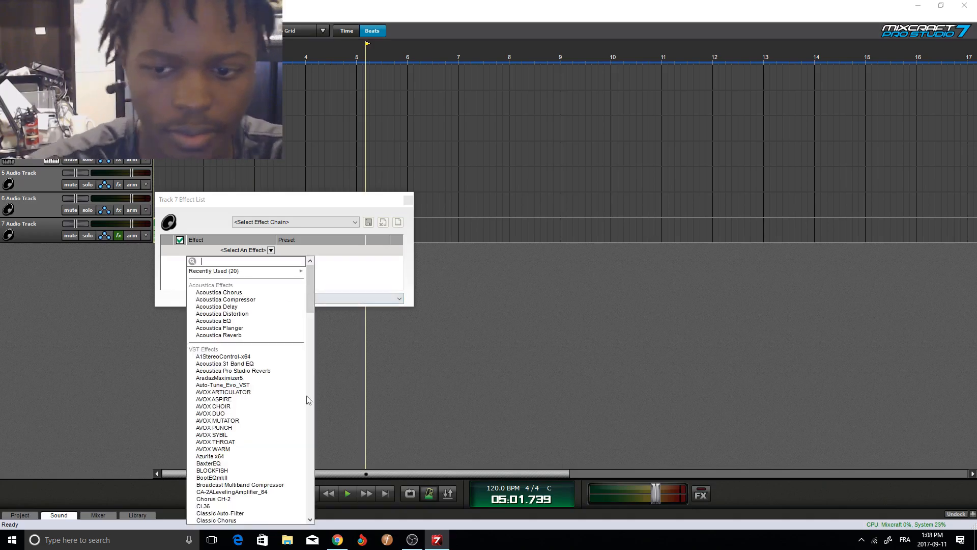
{"action": "scroll", "coordinate": [244, 357], "scroll_direction": "down", "scroll_amount": 5}
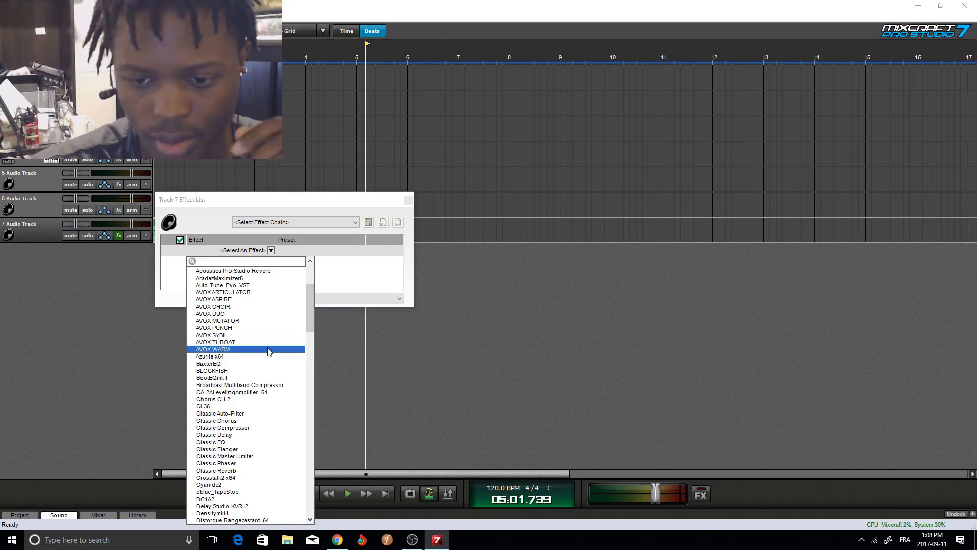
{"action": "left_click", "coordinate": [327, 281]}
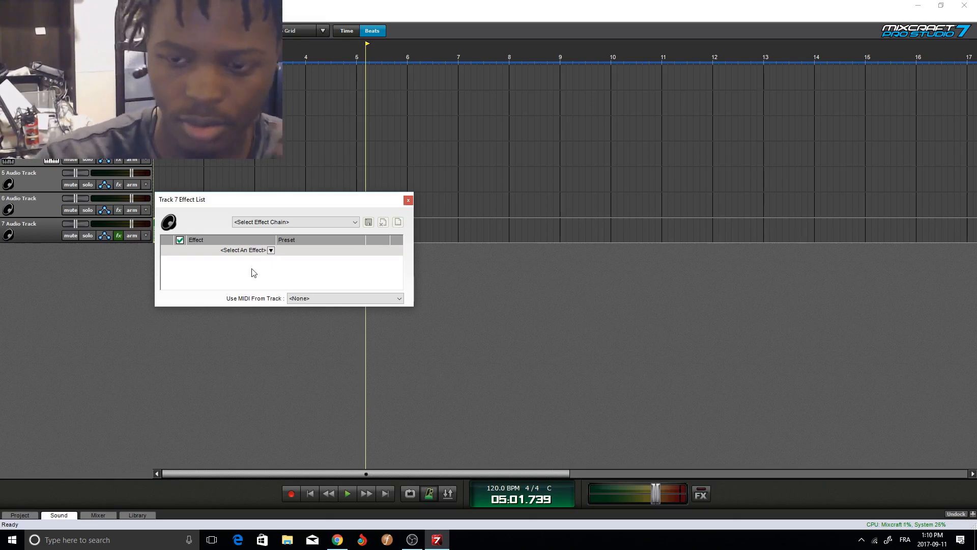
{"action": "left_click", "coordinate": [230, 252]}
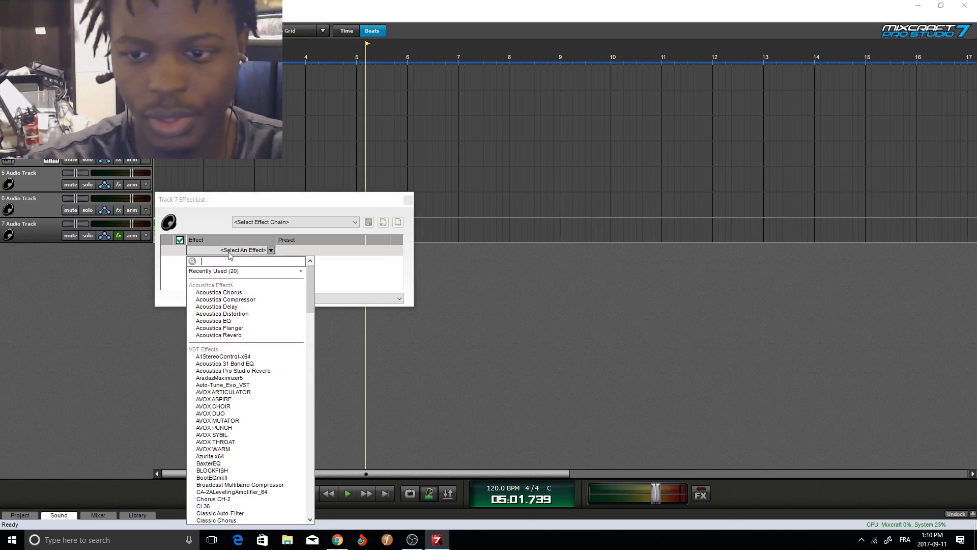
{"action": "left_click", "coordinate": [184, 270]}
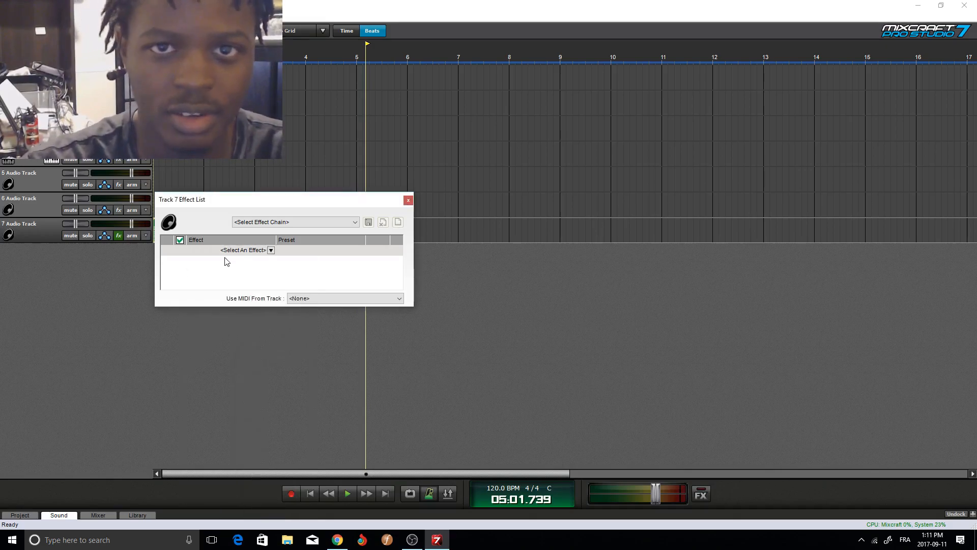
- Check the recently used effects for track 7 and search the effect list for "eq"
{"action": "left_click", "coordinate": [240, 250]}
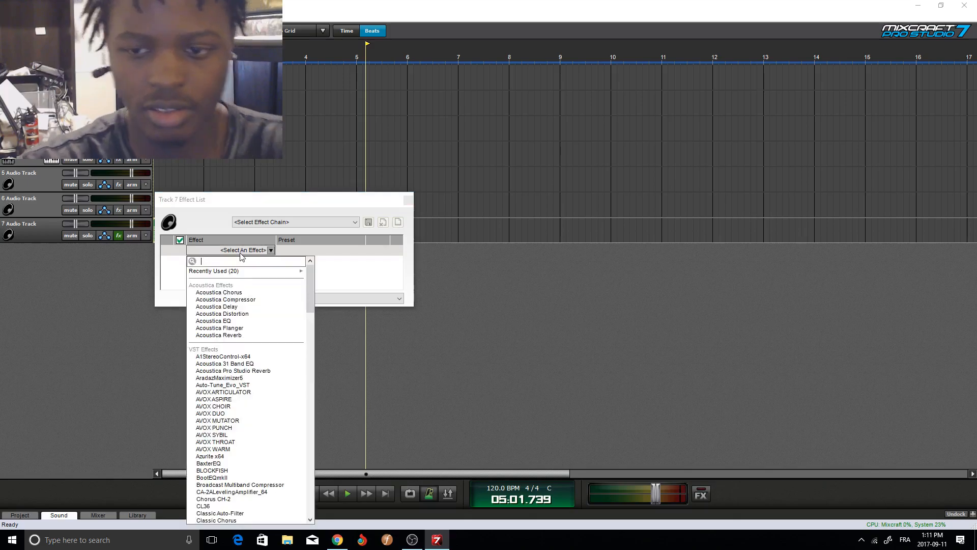
{"action": "mouse_move", "coordinate": [237, 272]}
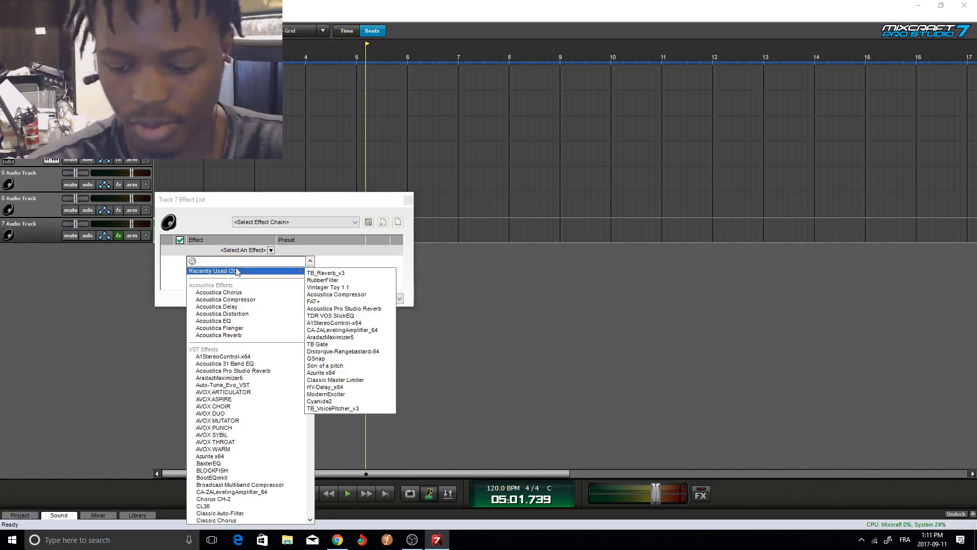
{"action": "left_click", "coordinate": [245, 261]}
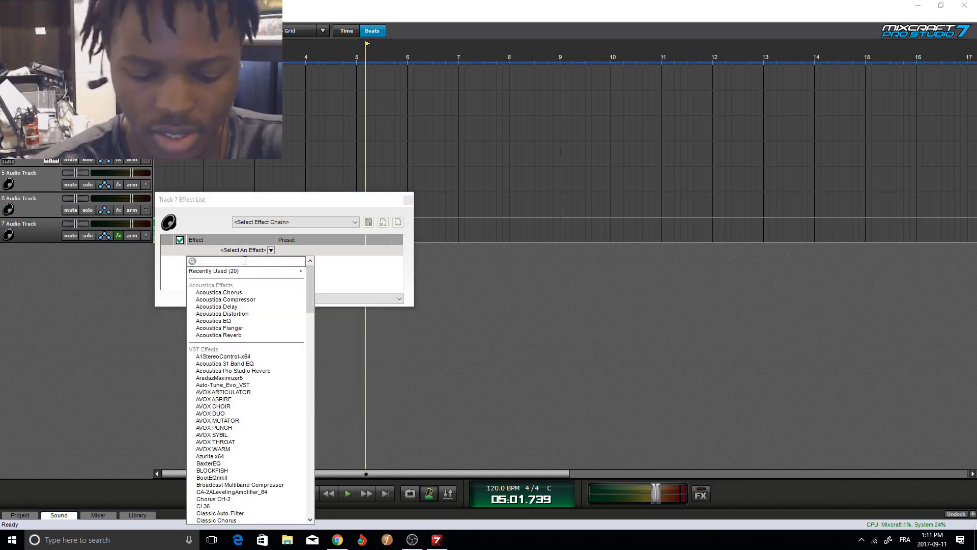
{"action": "type", "text": "eq"}
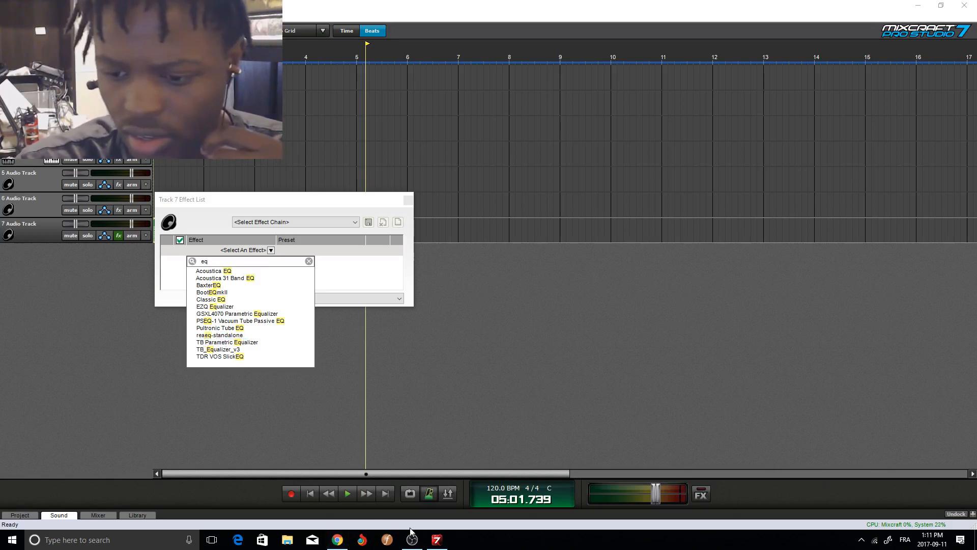
- Switch to Chrome and search the web for "reason eq" in a new tab
{"action": "left_click", "coordinate": [360, 537]}
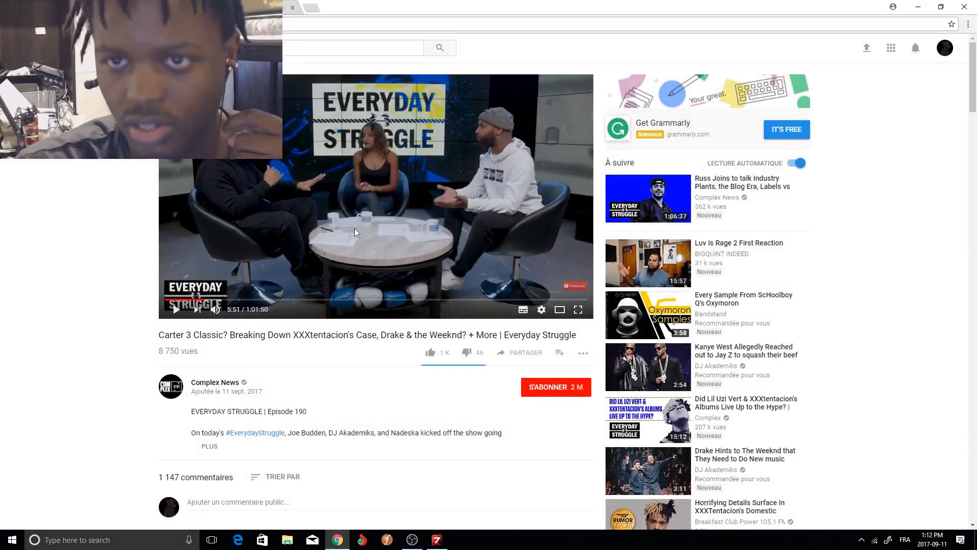
{"action": "left_click", "coordinate": [312, 8]}
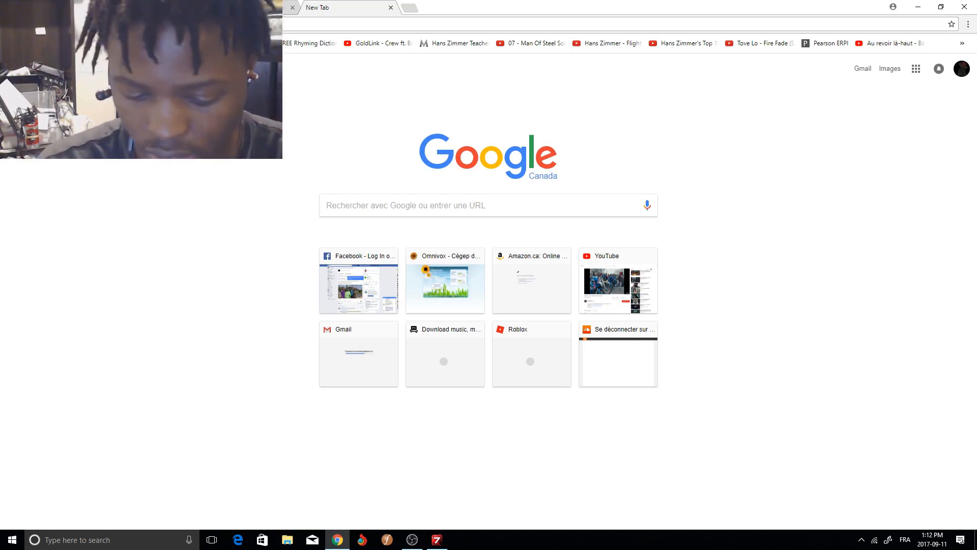
{"action": "type", "text": "realt"}
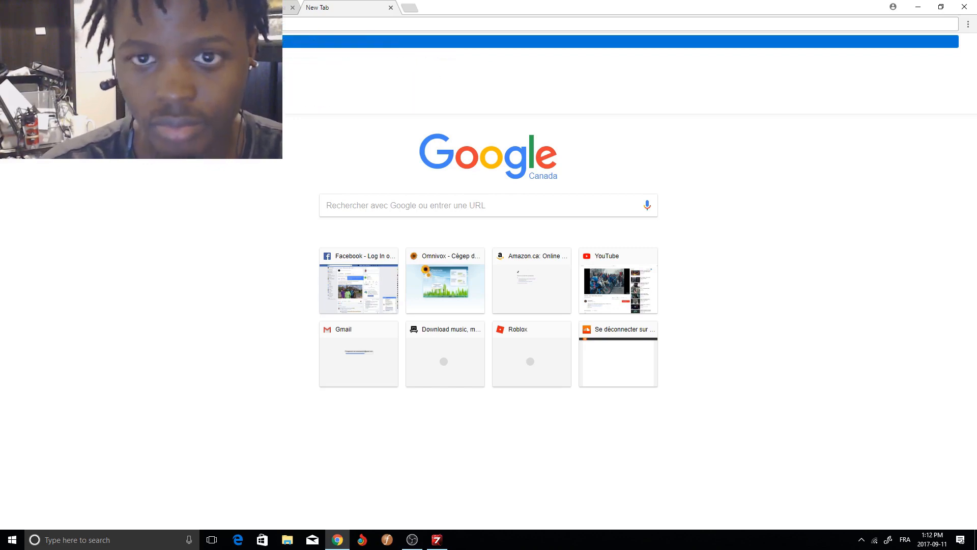
{"action": "key", "text": "Return"}
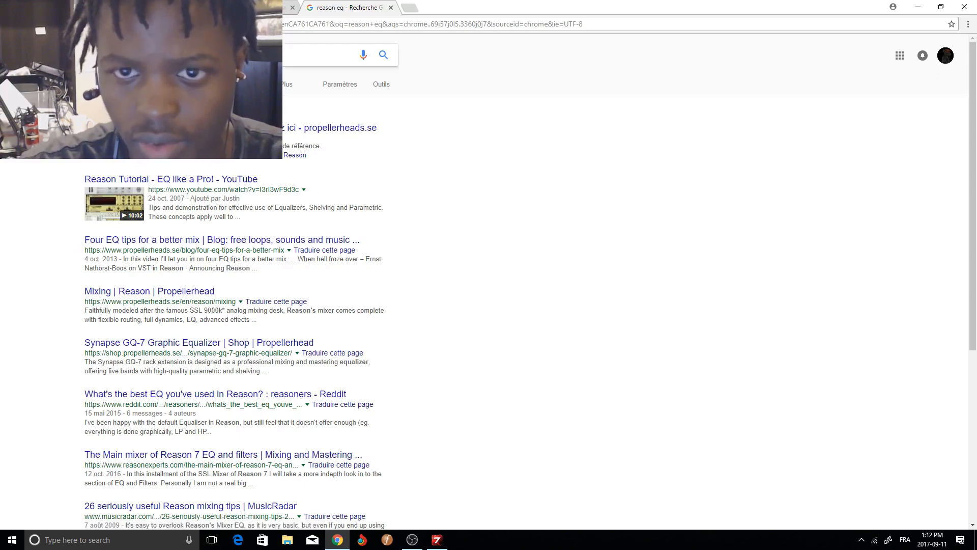
- Refine the web search to "reason eq free" and look through the results
{"action": "left_click", "coordinate": [153, 55]}
{"action": "key", "text": "Return"}
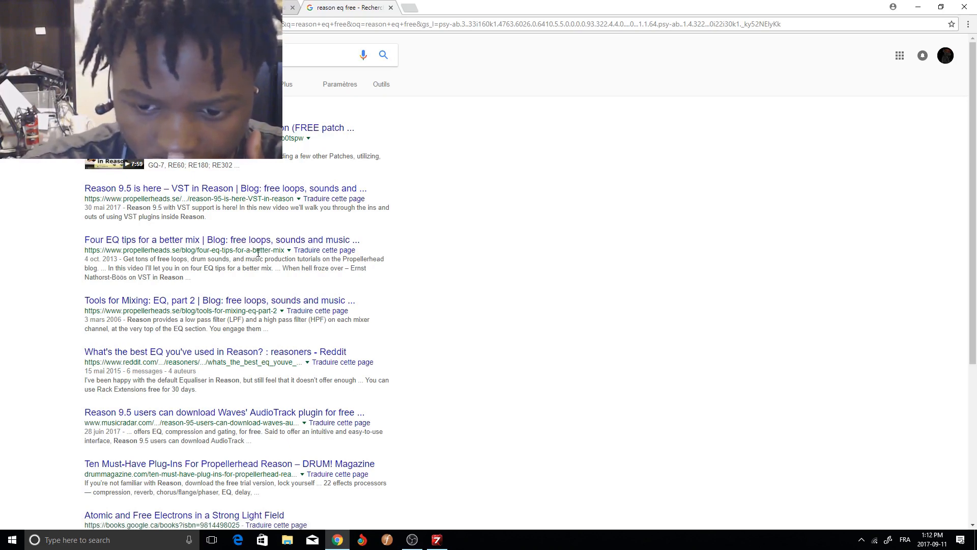
{"action": "scroll", "coordinate": [259, 346], "scroll_direction": "down", "scroll_amount": 2}
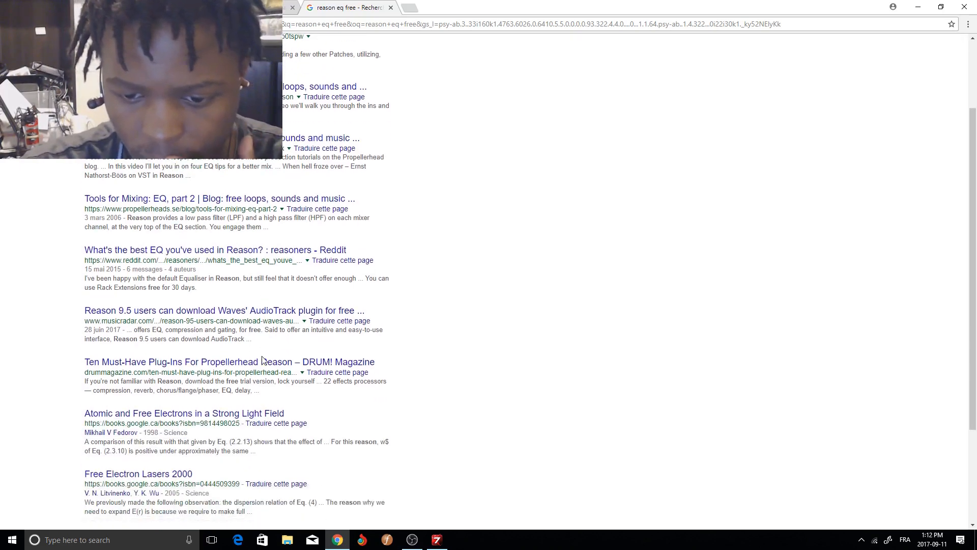
{"action": "scroll", "coordinate": [259, 357], "scroll_direction": "up", "scroll_amount": 2}
- Return to Mixcraft and search track 7's effect list for "rea" to check the equalizer plug-in's name
{"action": "left_click", "coordinate": [337, 540]}
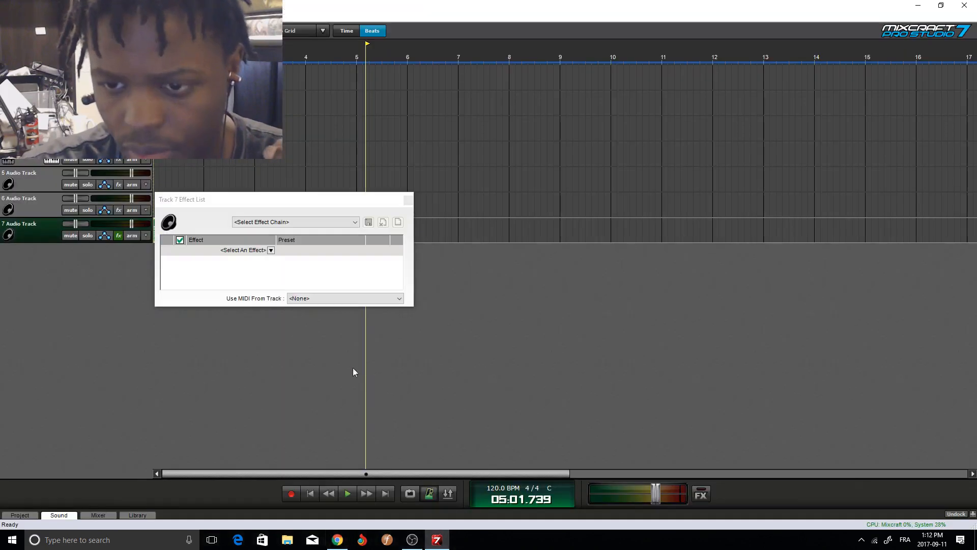
{"action": "left_click", "coordinate": [263, 251]}
{"action": "type", "text": "rea"}
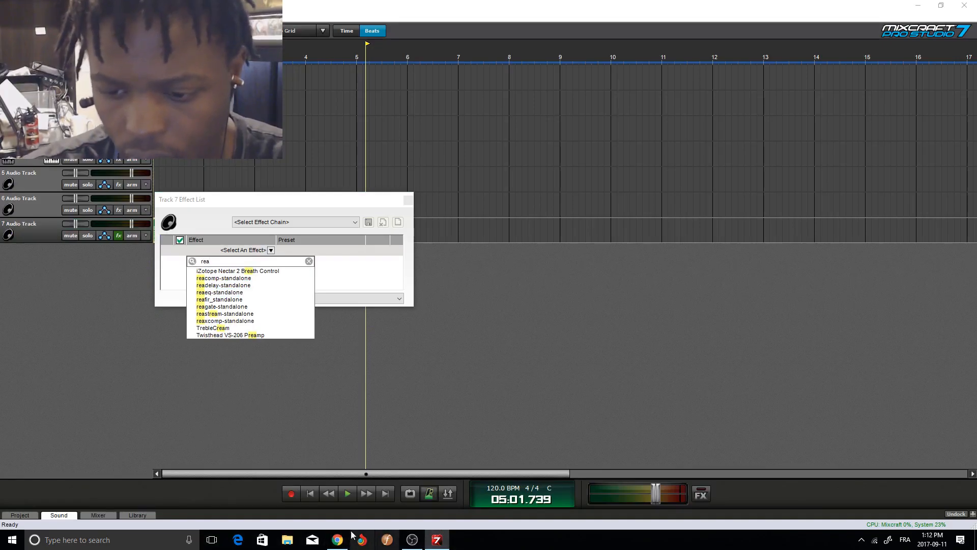
- Switch to Chrome, search the web for "reaeq download" and open the REAPER ReaPlugs page
{"action": "left_click", "coordinate": [338, 540]}
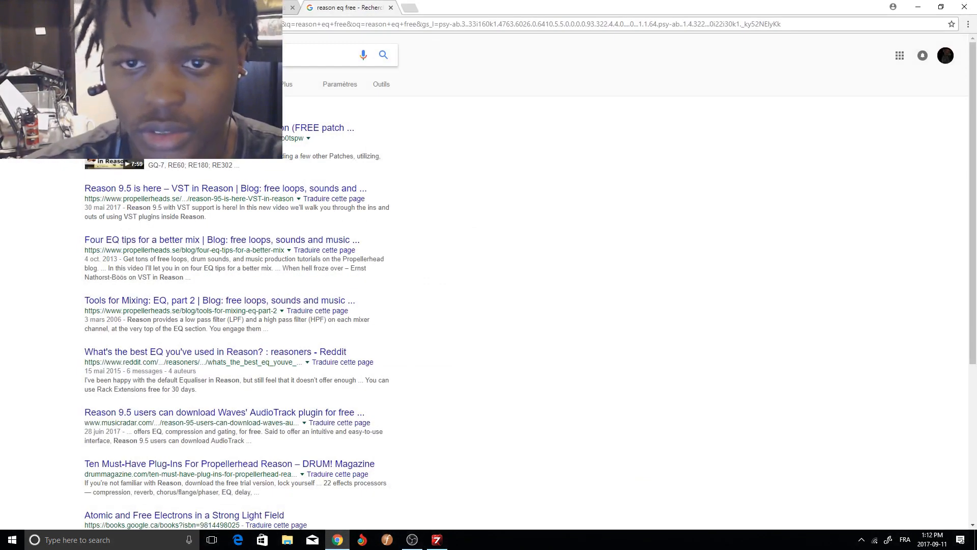
{"action": "type", "text": "re"}
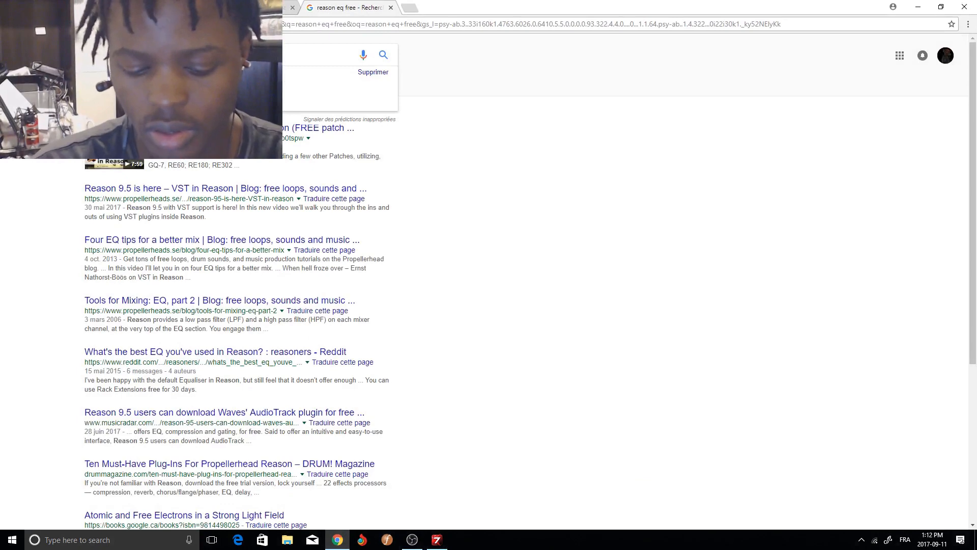
{"action": "type", "text": "a"}
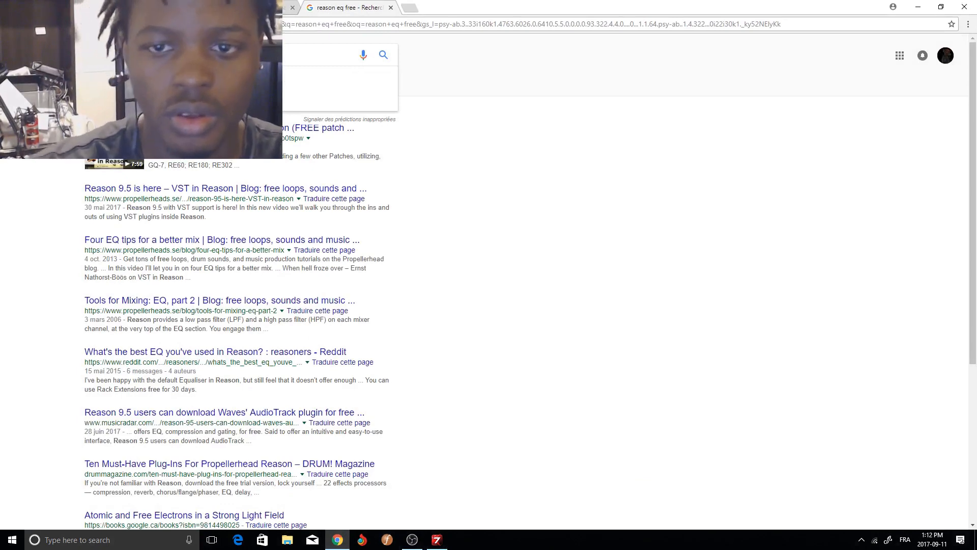
{"action": "left_click", "coordinate": [127, 83]}
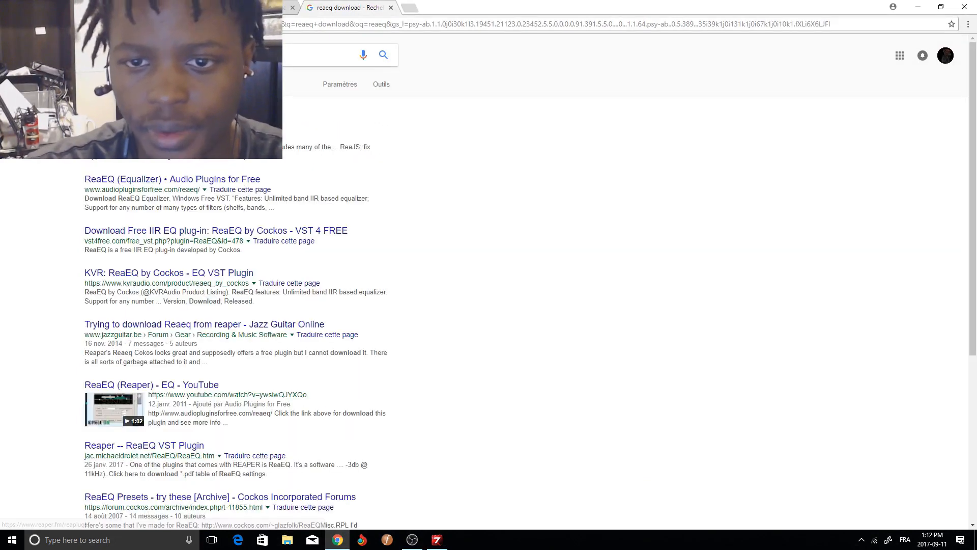
{"action": "left_click", "coordinate": [125, 128]}
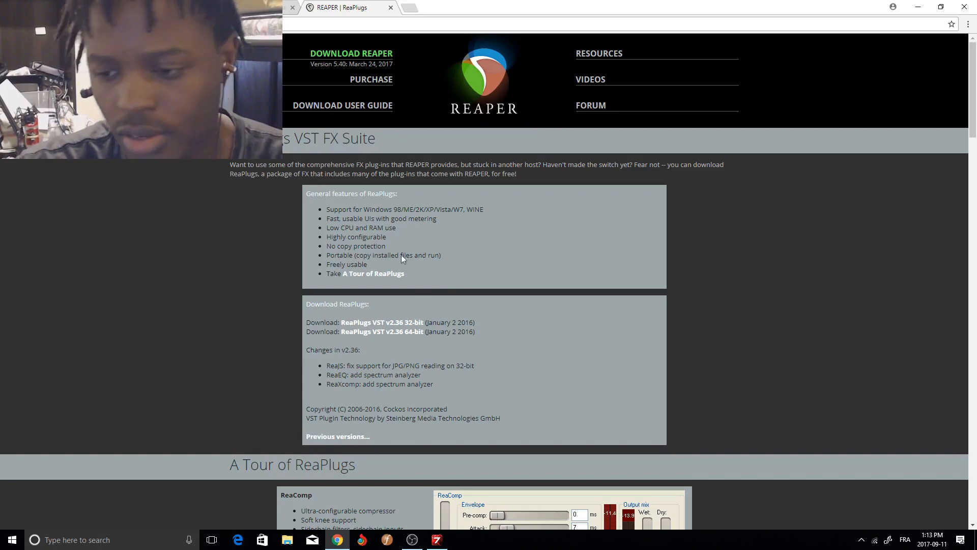
- Examine the download links and the plug-in descriptions in the Tour of ReaPlugs, from ReaComp down to ReaControlMIDI
{"action": "scroll", "coordinate": [401, 255], "scroll_direction": "down", "scroll_amount": 3}
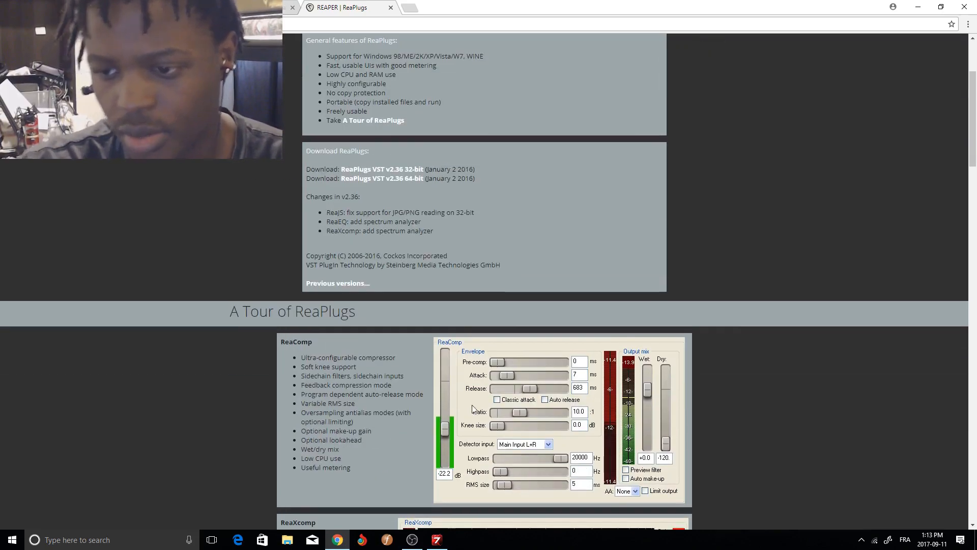
{"action": "scroll", "coordinate": [460, 382], "scroll_direction": "down", "scroll_amount": 7}
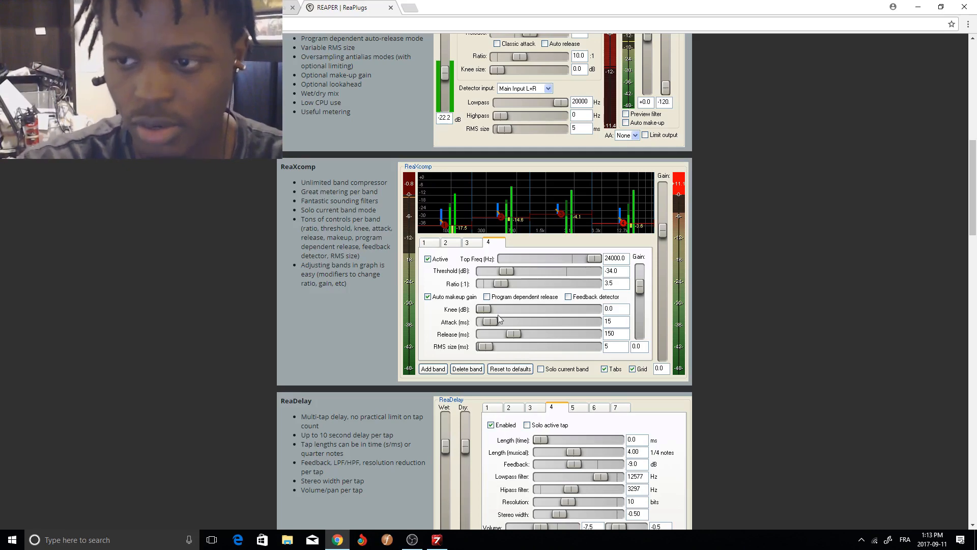
{"action": "scroll", "coordinate": [324, 322], "scroll_direction": "down", "scroll_amount": 3}
{"action": "scroll", "coordinate": [391, 378], "scroll_direction": "down", "scroll_amount": 3}
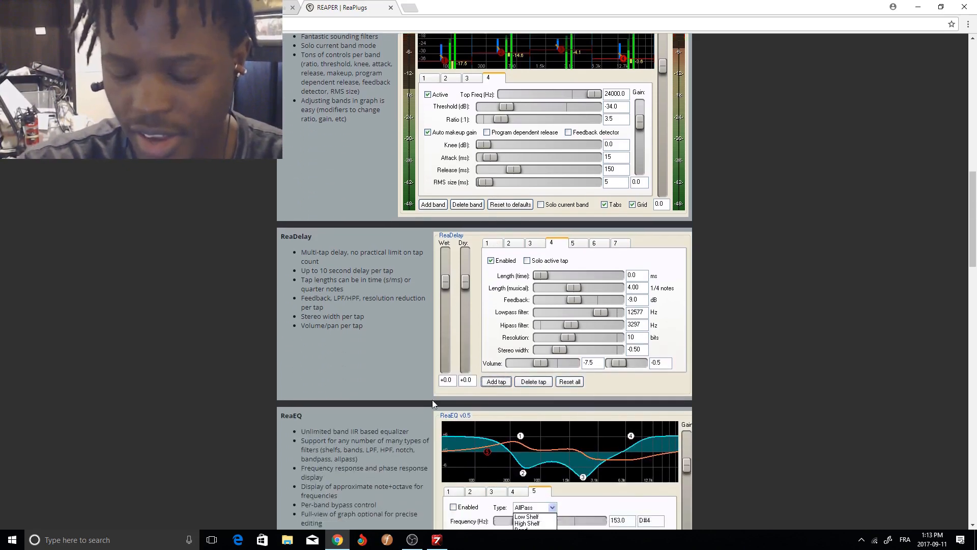
{"action": "scroll", "coordinate": [407, 384], "scroll_direction": "down", "scroll_amount": 3}
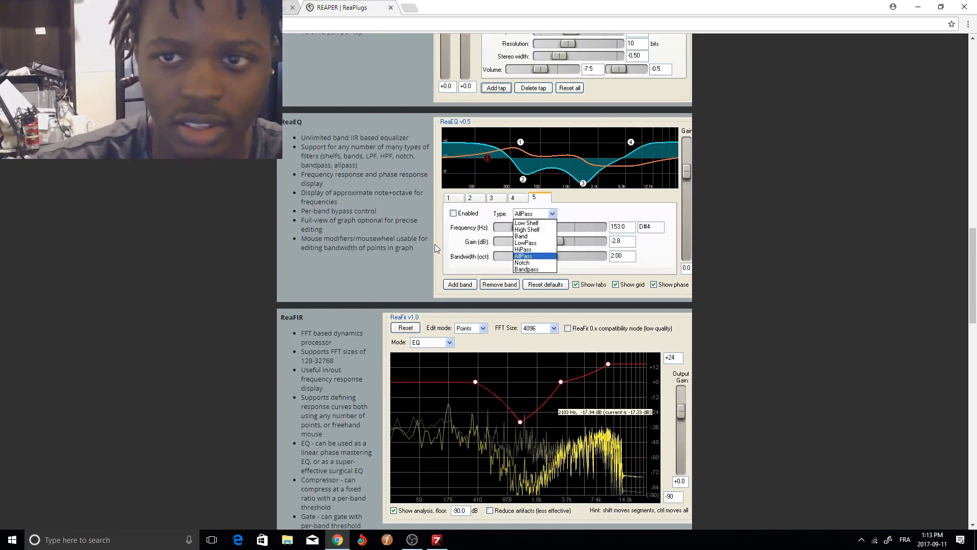
{"action": "scroll", "coordinate": [435, 248], "scroll_direction": "down", "scroll_amount": 8}
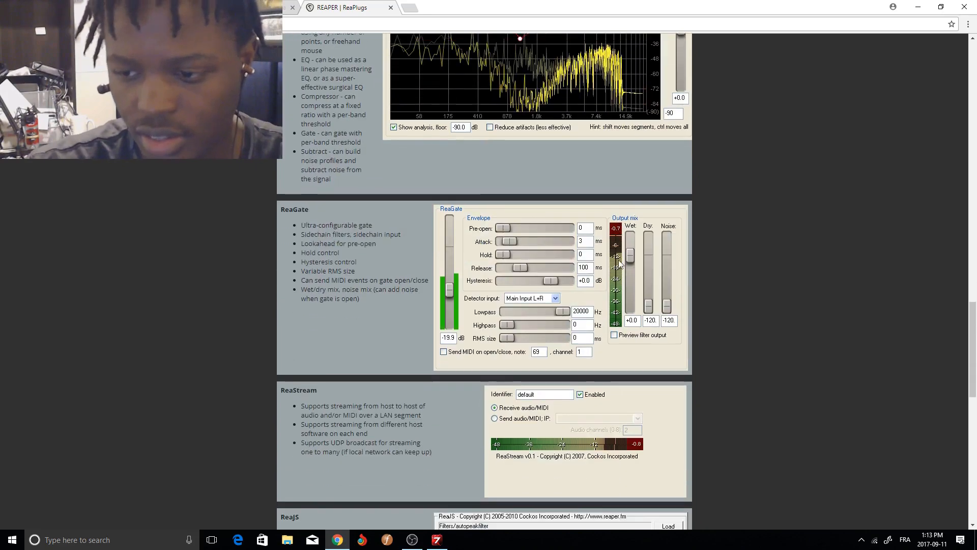
{"action": "scroll", "coordinate": [620, 264], "scroll_direction": "down", "scroll_amount": 5}
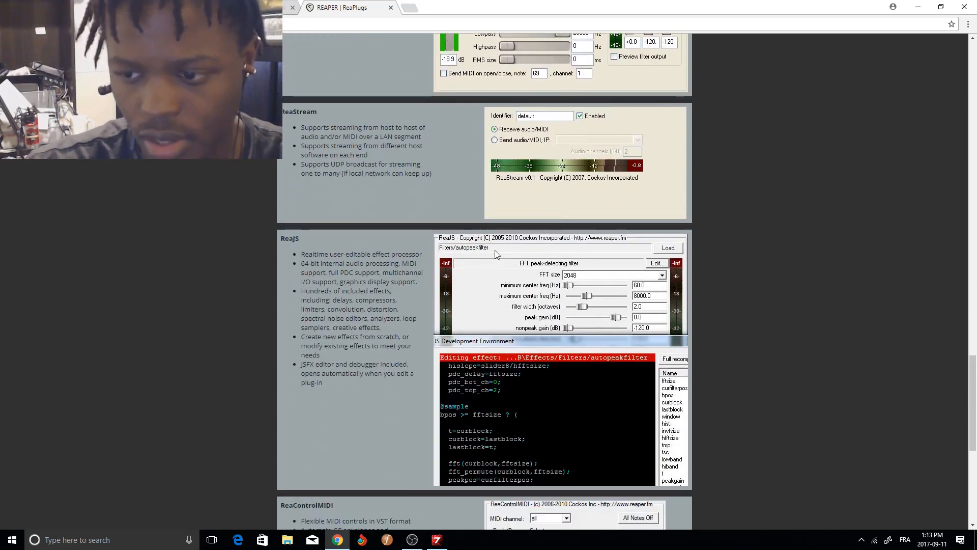
{"action": "scroll", "coordinate": [460, 250], "scroll_direction": "down", "scroll_amount": 3}
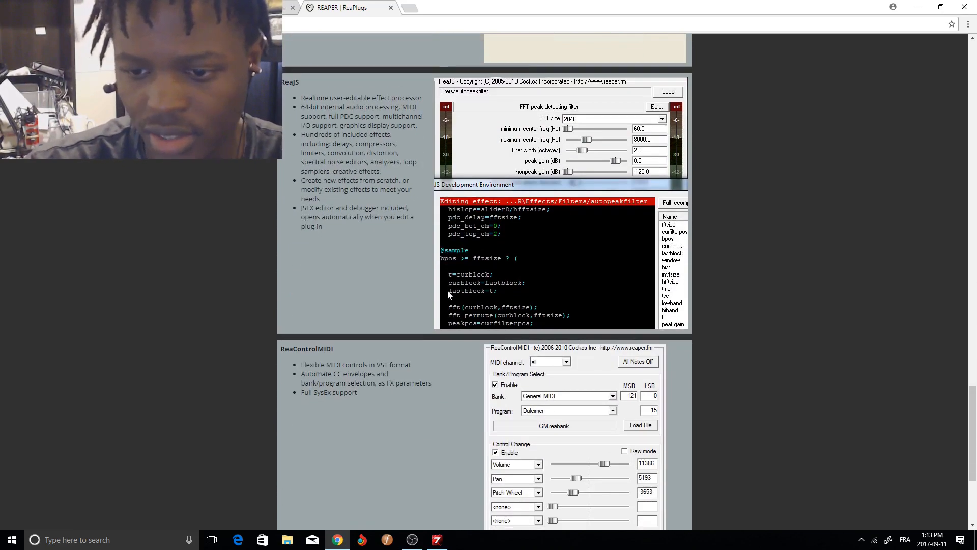
{"action": "scroll", "coordinate": [447, 290], "scroll_direction": "down", "scroll_amount": 4}
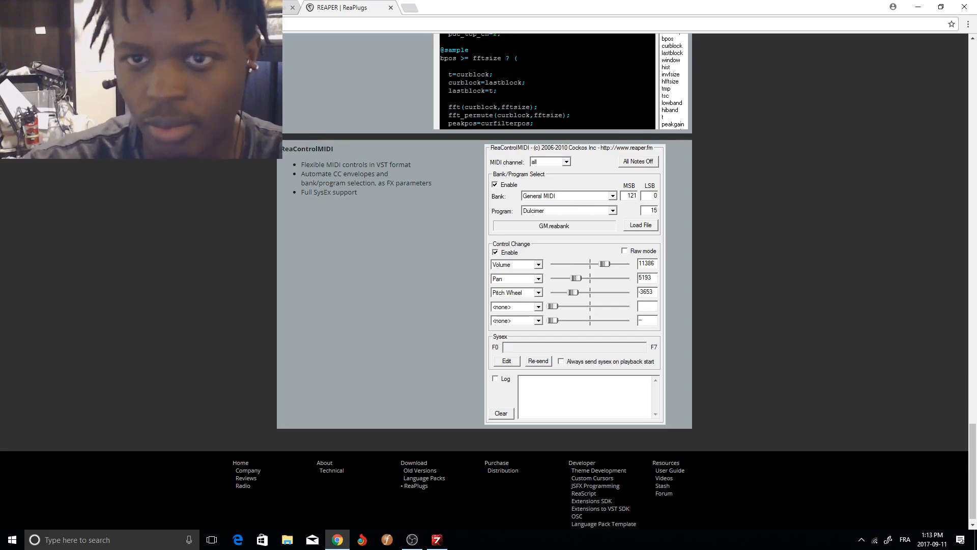
- Close the ReaPlugs page and, back in Mixcraft, close the Track 7 effect list
{"action": "left_click", "coordinate": [390, 8]}
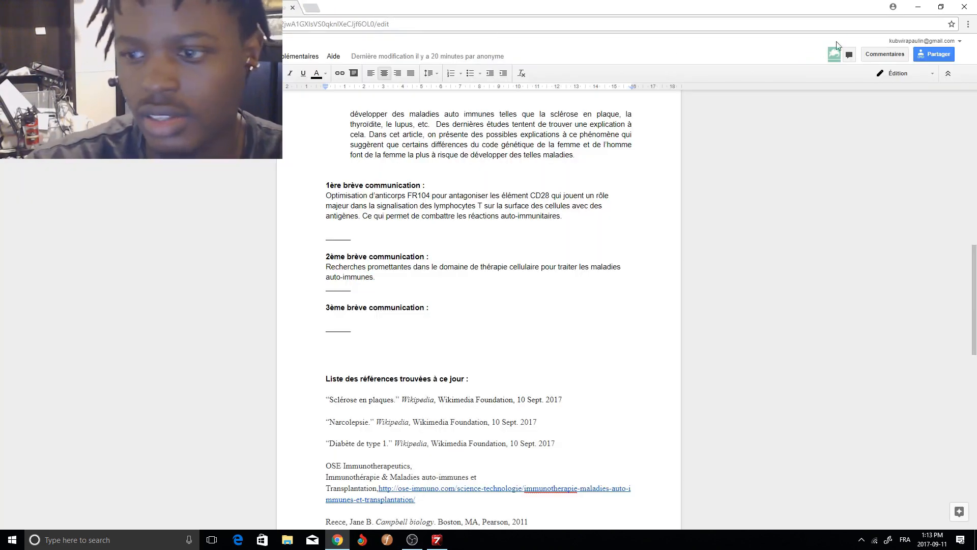
{"action": "left_click", "coordinate": [917, 7]}
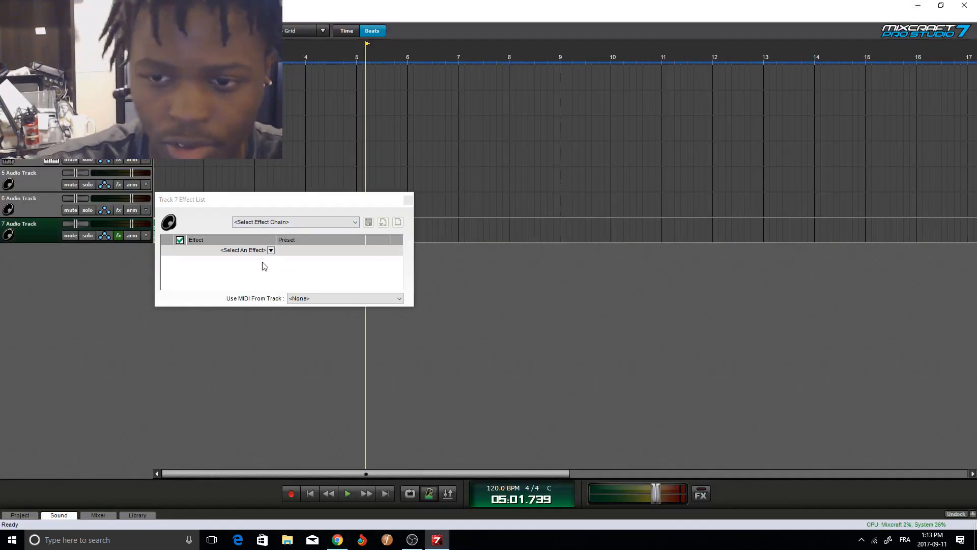
{"action": "left_click", "coordinate": [226, 251]}
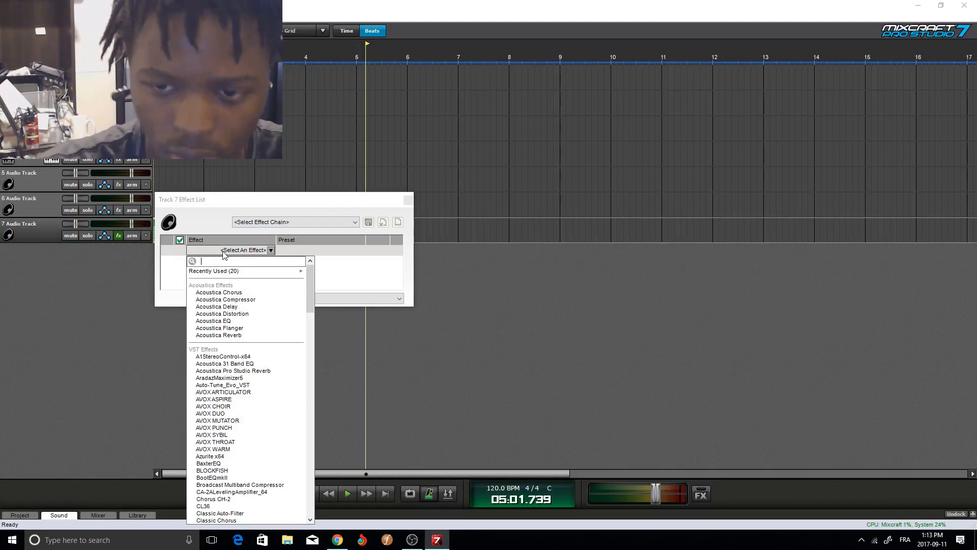
{"action": "left_click", "coordinate": [283, 231]}
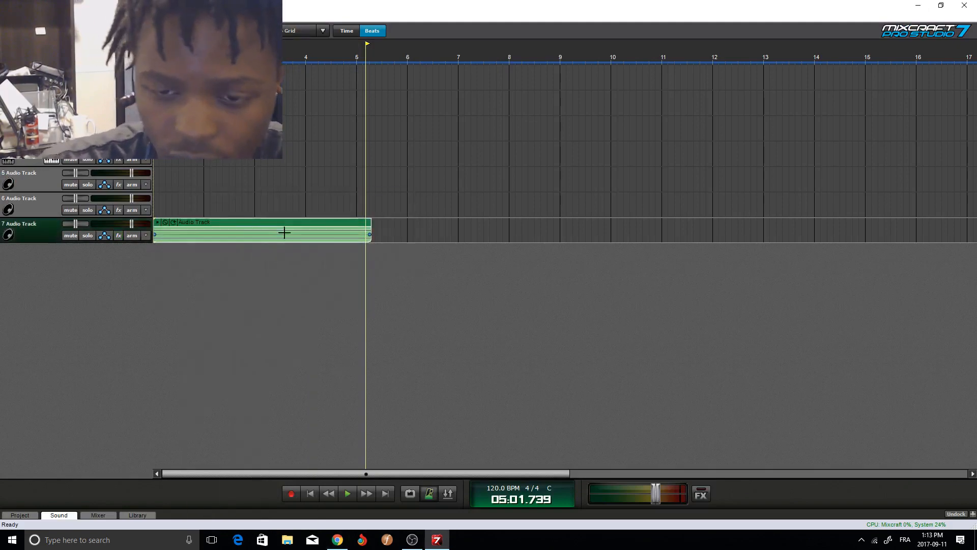
- Play back the track 7 recording from the start, stop it and open the track's effect list
{"action": "left_click", "coordinate": [303, 495]}
{"action": "left_click", "coordinate": [346, 495]}
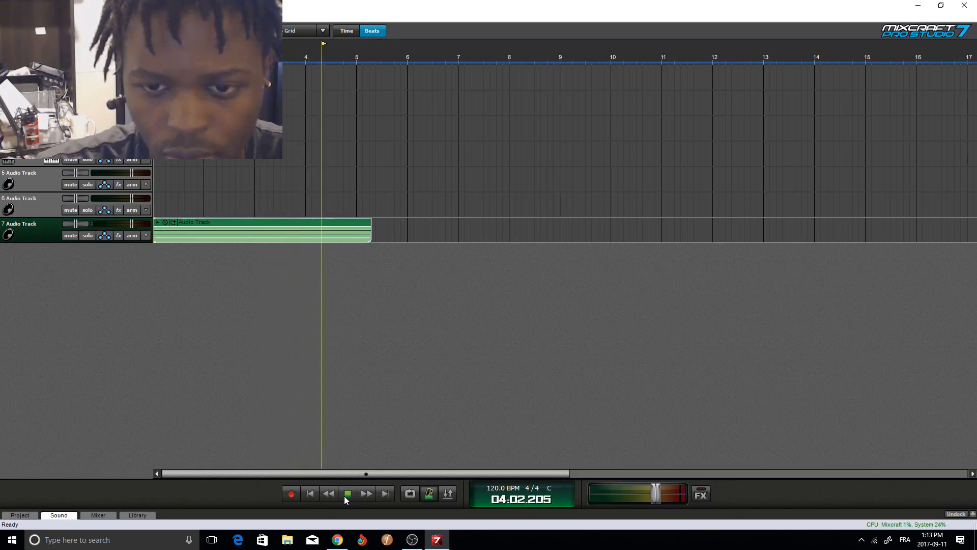
{"action": "left_click", "coordinate": [344, 496]}
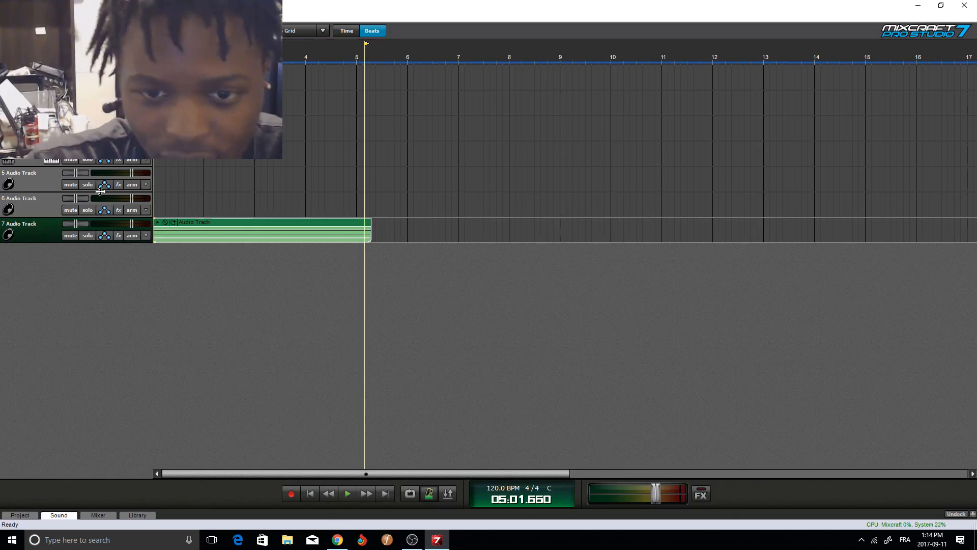
{"action": "left_click", "coordinate": [172, 340]}
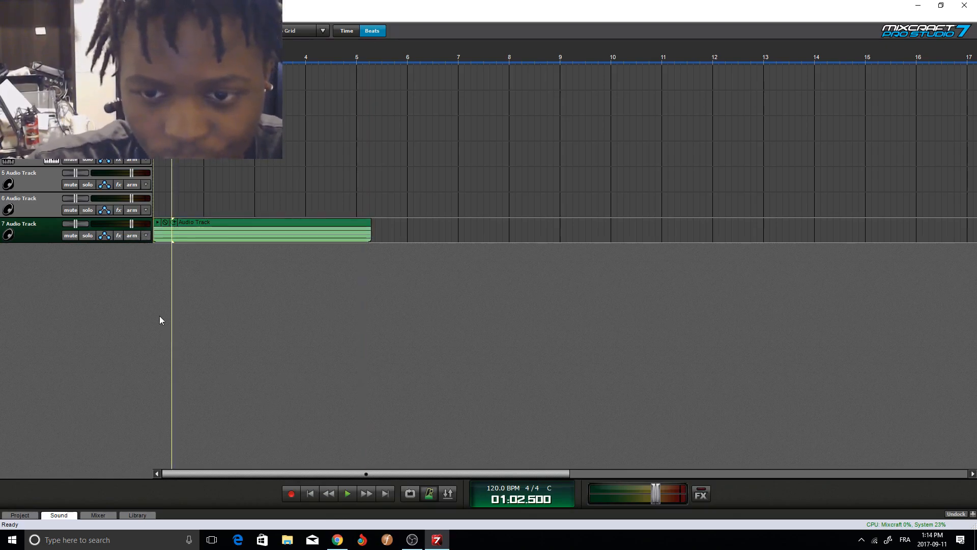
{"action": "left_click", "coordinate": [118, 238]}
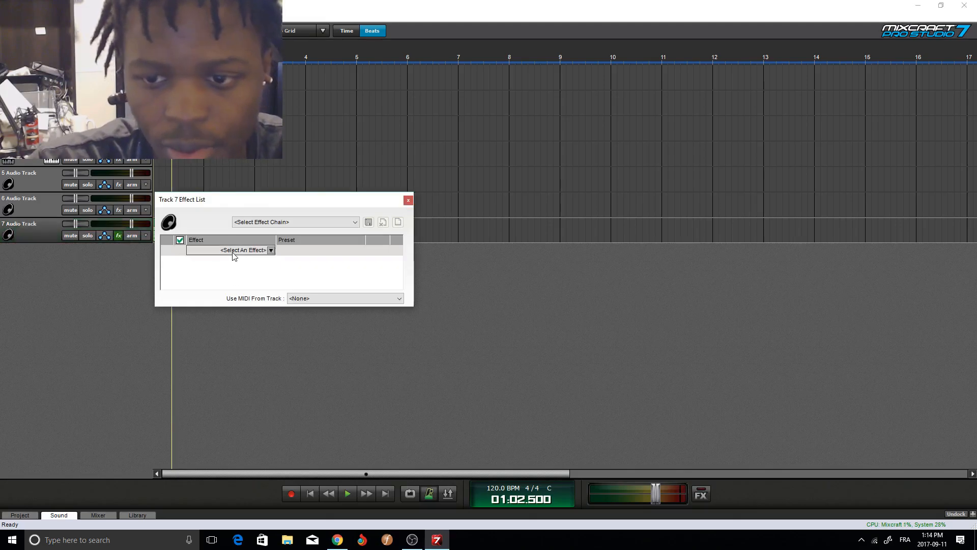
- Search the effects for "gate", try TB_Gate_v3 on track 7 and remove it
{"action": "left_click", "coordinate": [233, 253]}
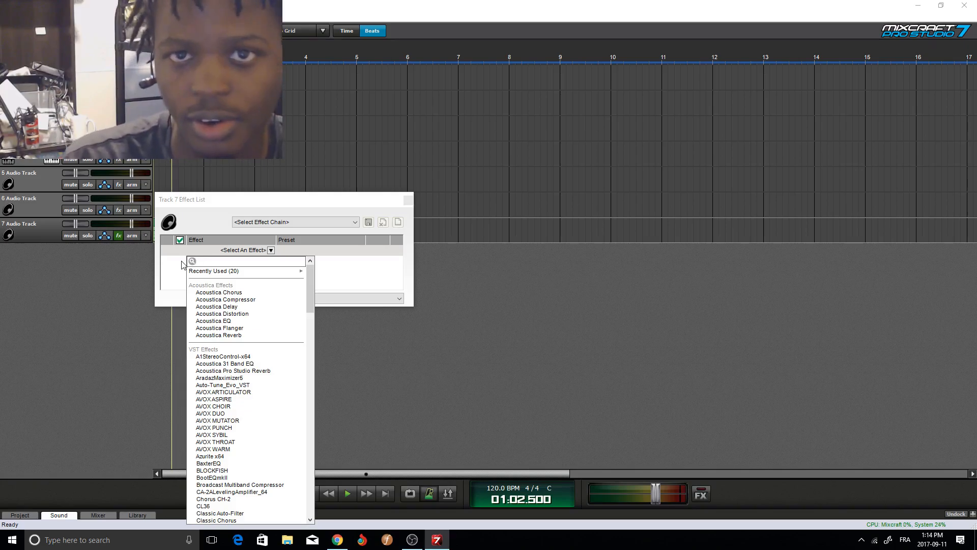
{"action": "type", "text": "gate"}
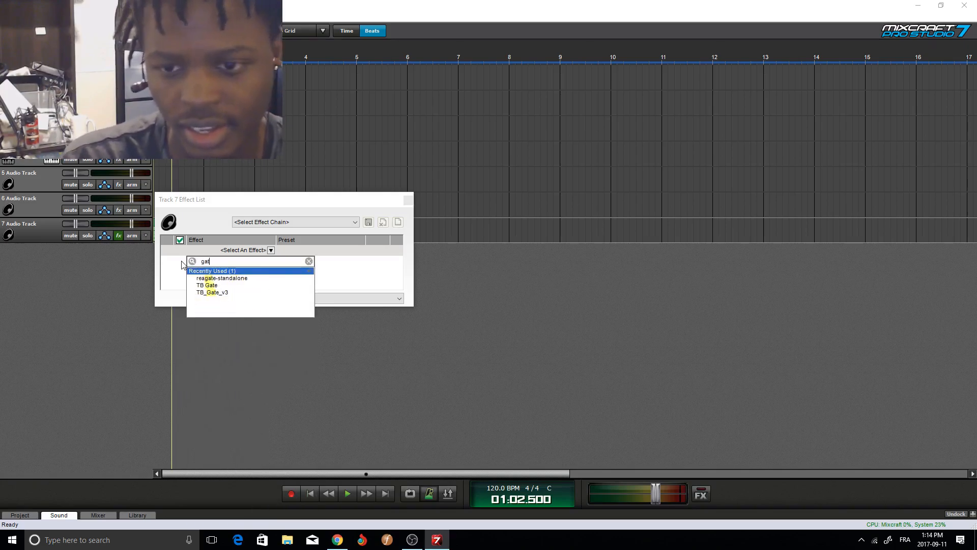
{"action": "left_click", "coordinate": [237, 293]}
{"action": "left_click", "coordinate": [259, 252]}
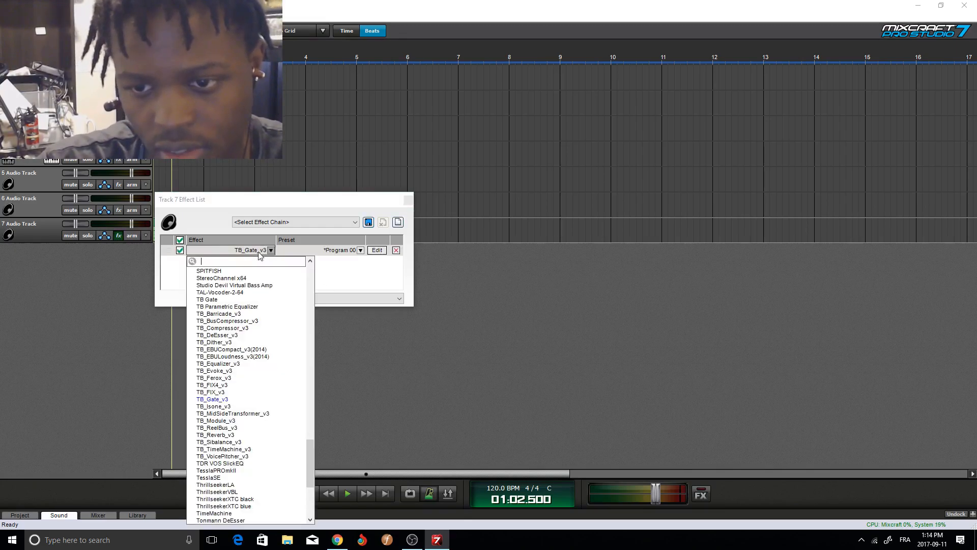
{"action": "left_click", "coordinate": [271, 251]}
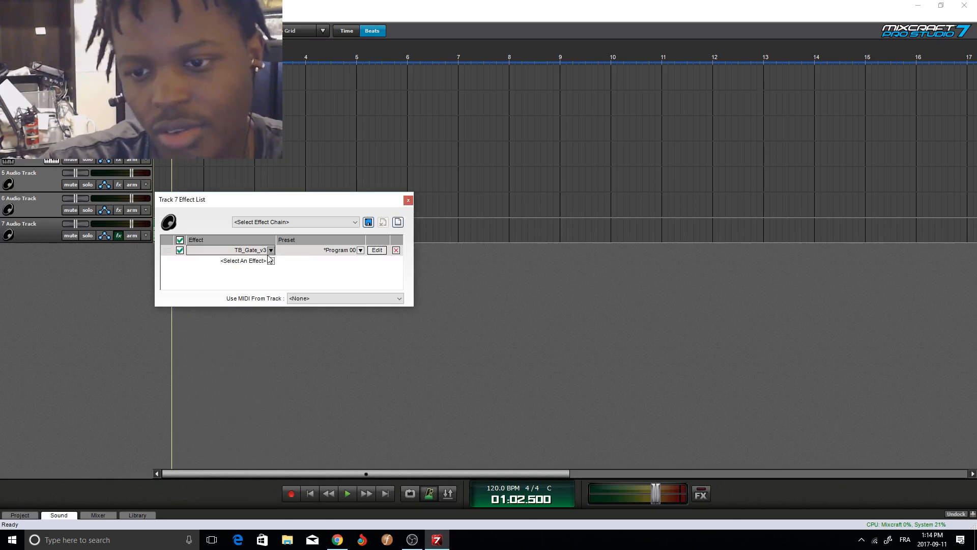
{"action": "left_click", "coordinate": [396, 249]}
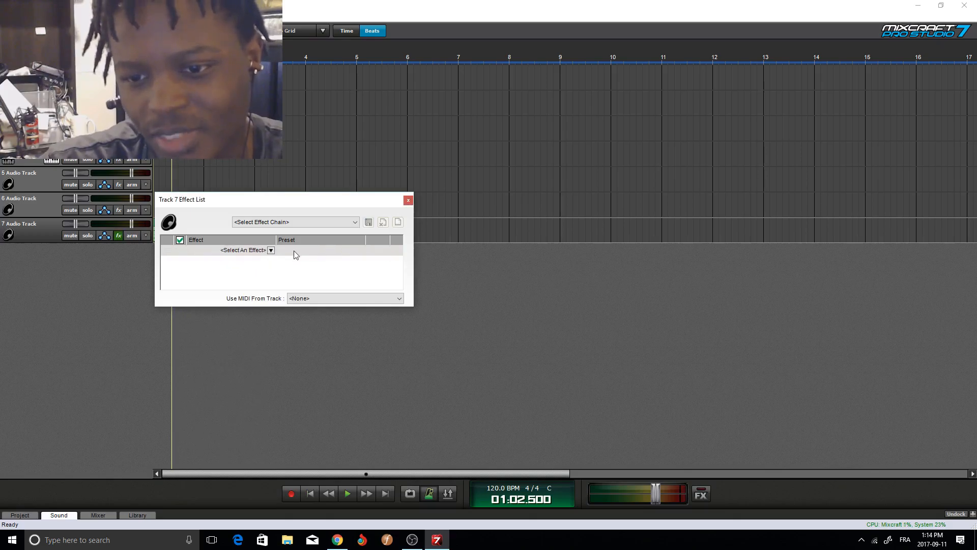
- Search the effects for "rea" and "gate", and add reagate-standalone to track 7
{"action": "left_click", "coordinate": [255, 251]}
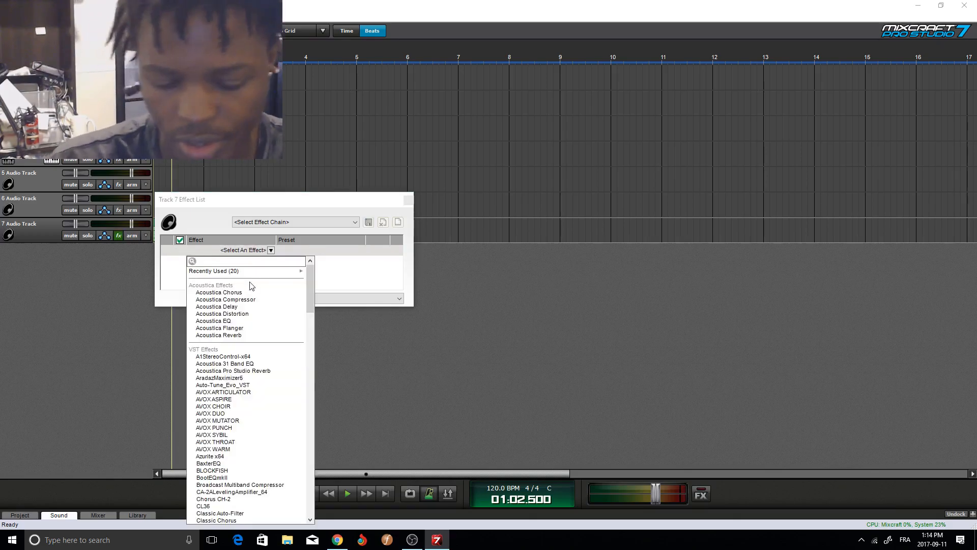
{"action": "type", "text": "rea"}
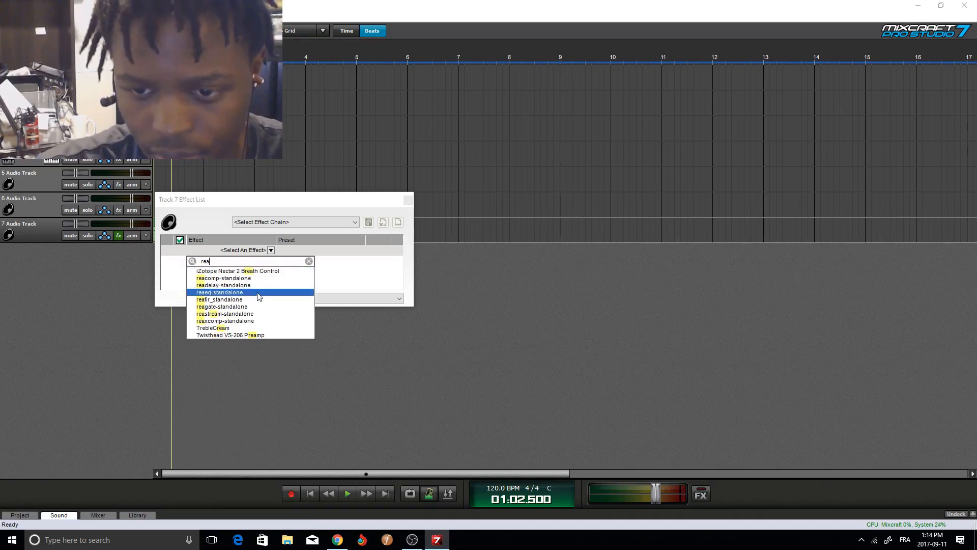
{"action": "key", "text": "BackSpace"}
{"action": "key", "text": "BackSpace"}
{"action": "key", "text": "BackSpace"}
{"action": "type", "text": "gate"}
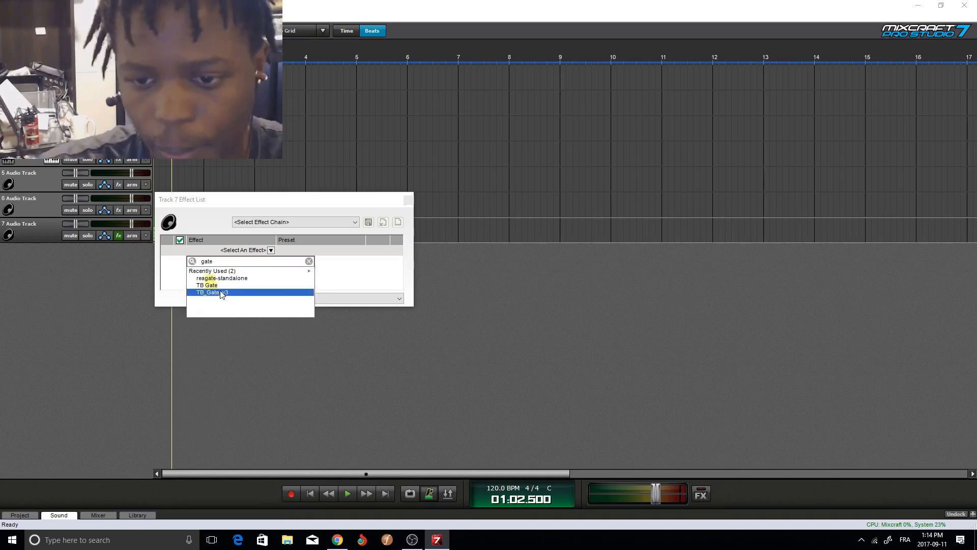
{"action": "left_click", "coordinate": [243, 278]}
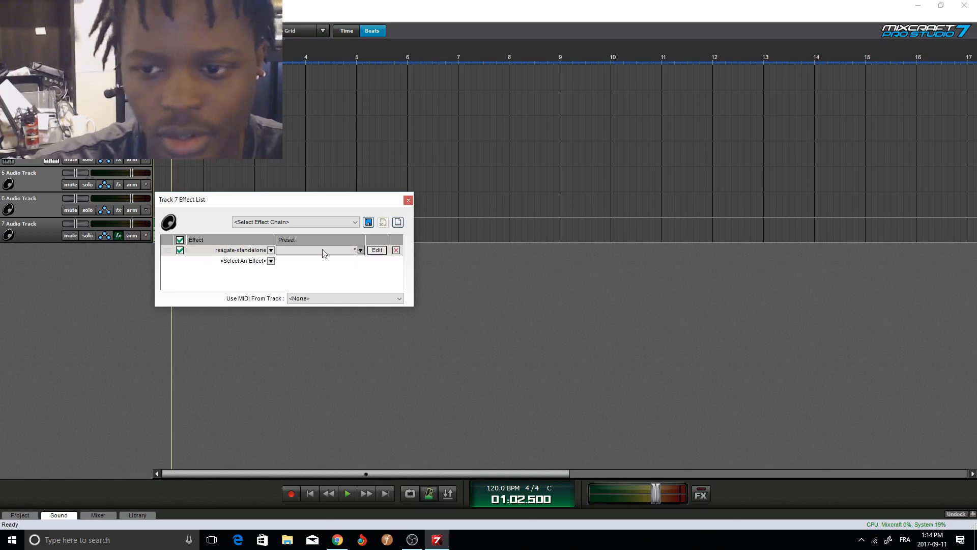
- View the ReaGate settings, close them and remove reagate-standalone from track 7
{"action": "left_click", "coordinate": [366, 250]}
{"action": "left_click", "coordinate": [375, 251]}
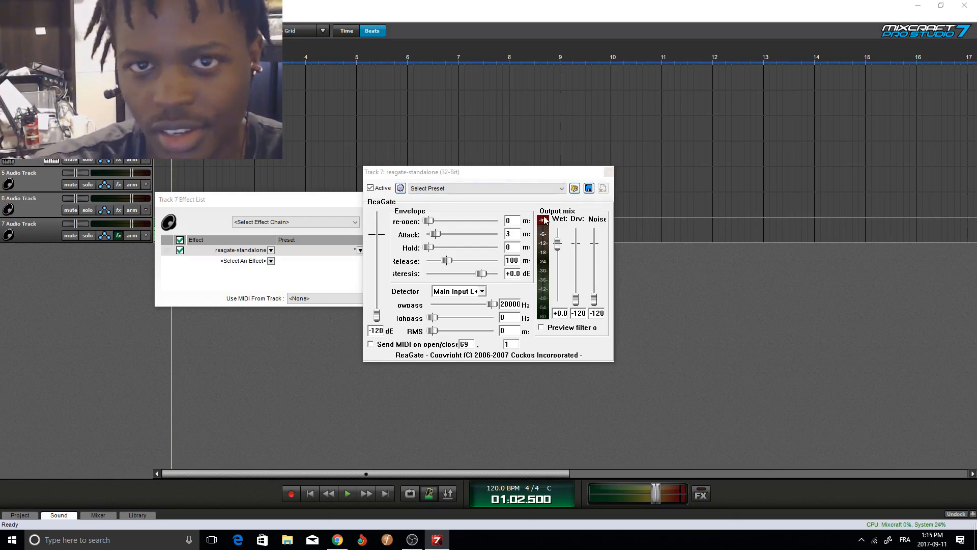
{"action": "left_click", "coordinate": [608, 172]}
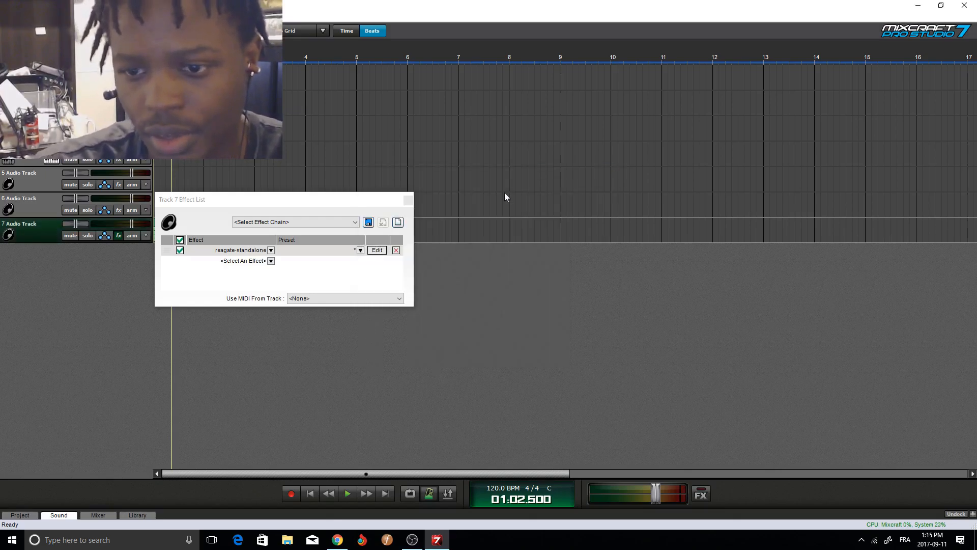
{"action": "left_click", "coordinate": [396, 250]}
- Search the effects for "eq", add reaeq-standalone to track 7 and open its settings
{"action": "left_click", "coordinate": [271, 250]}
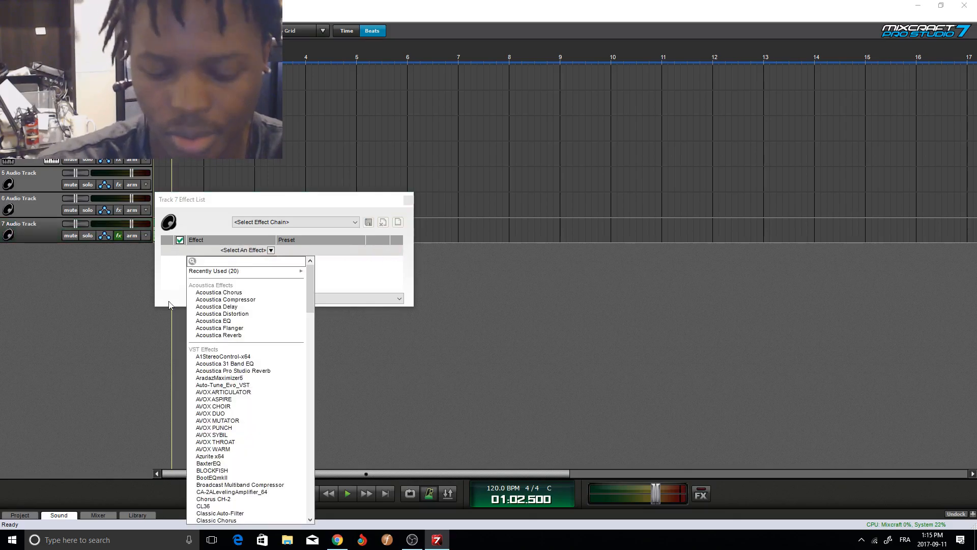
{"action": "type", "text": "eq"}
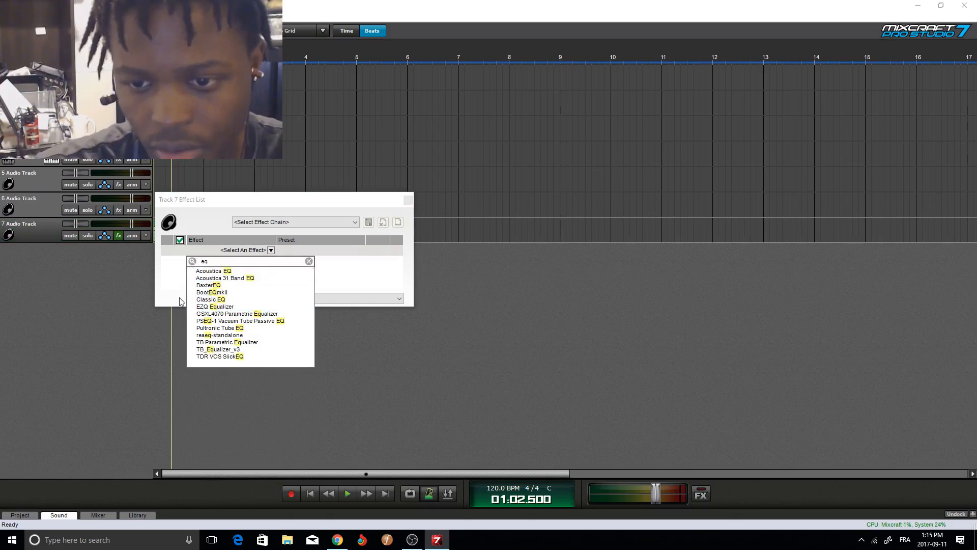
{"action": "left_click", "coordinate": [232, 336]}
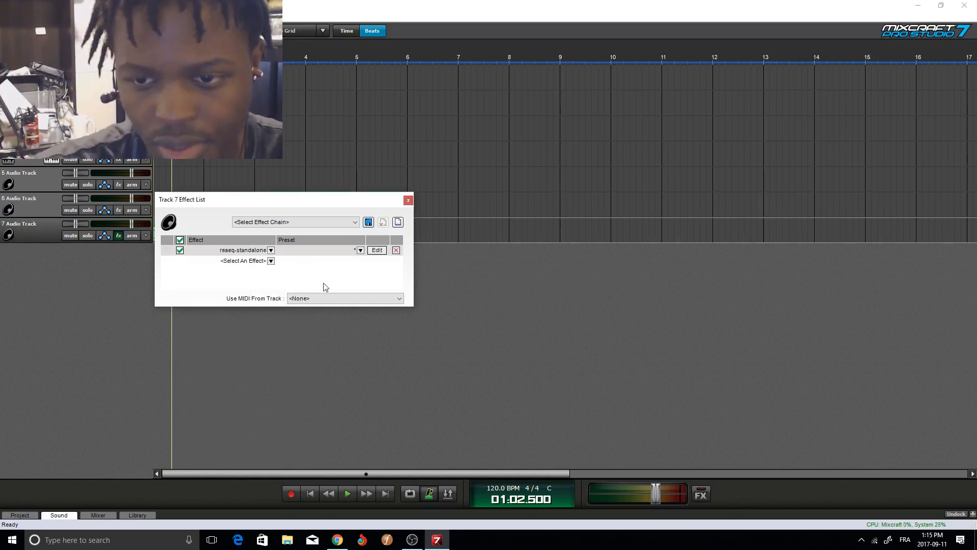
{"action": "left_click", "coordinate": [377, 250]}
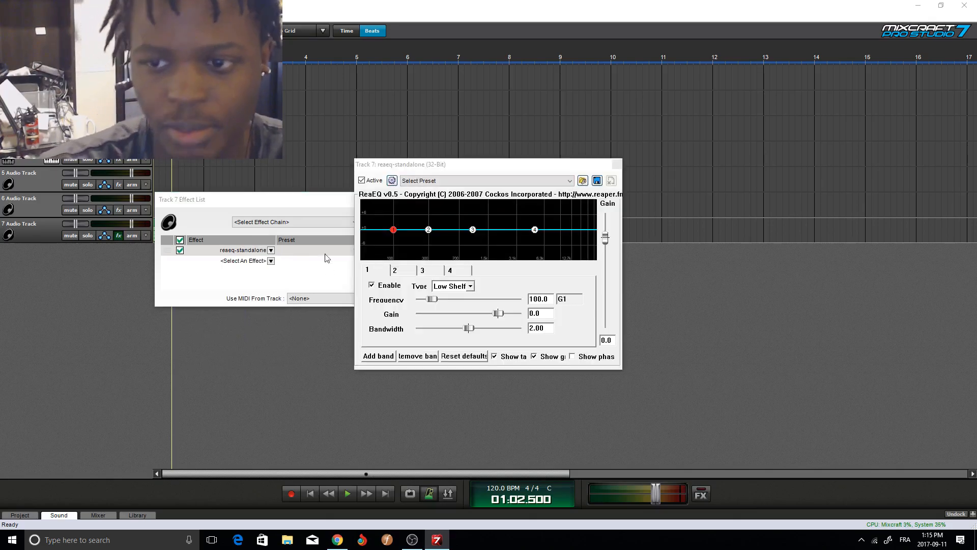
- Examine the four default bands on the ReaEQ graph and the settings of band 1
{"action": "left_click", "coordinate": [371, 284]}
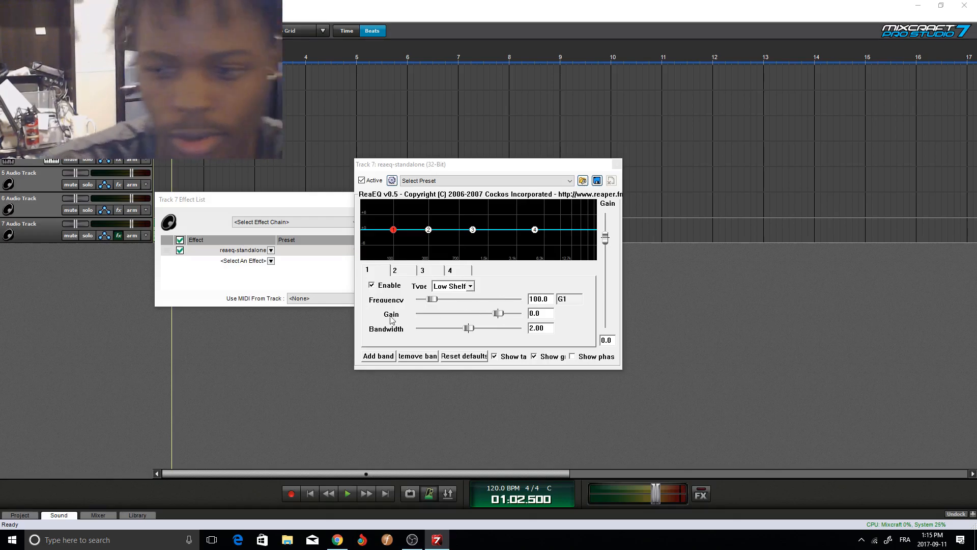
{"action": "left_click", "coordinate": [381, 271]}
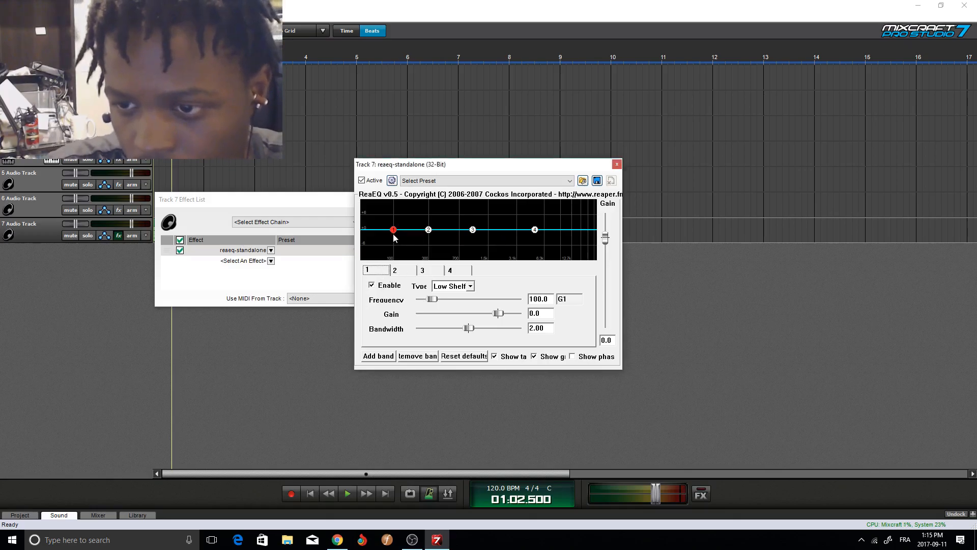
{"action": "mouse_move", "coordinate": [429, 239]}
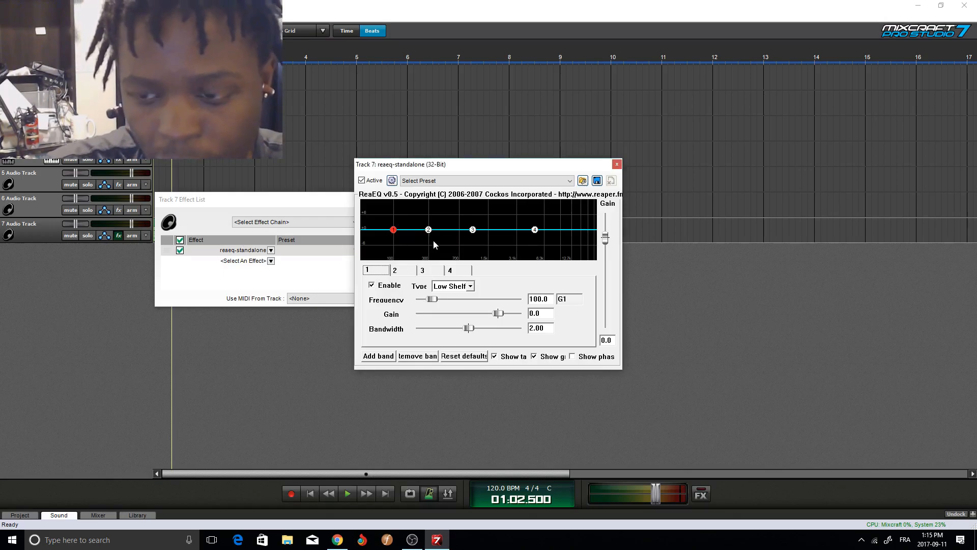
{"action": "mouse_move", "coordinate": [473, 233]}
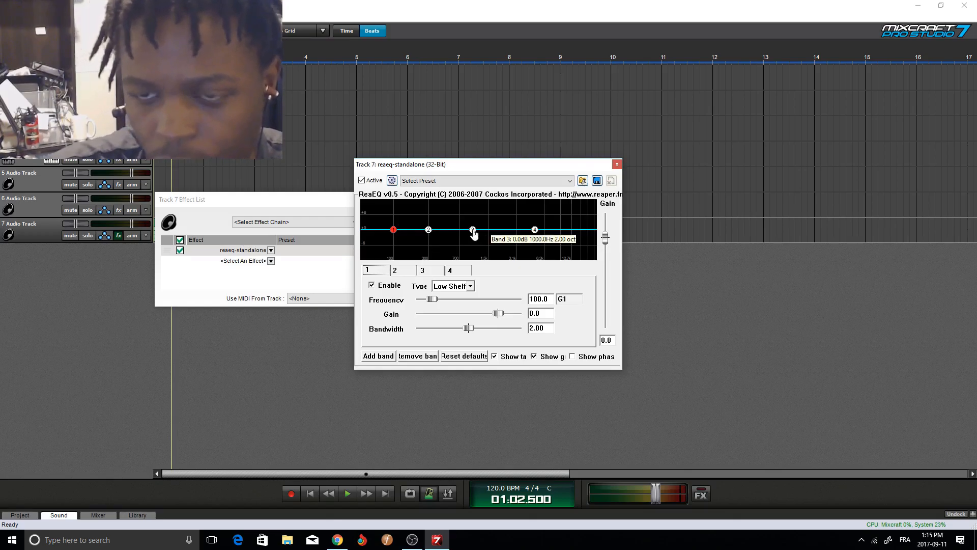
{"action": "mouse_move", "coordinate": [535, 231]}
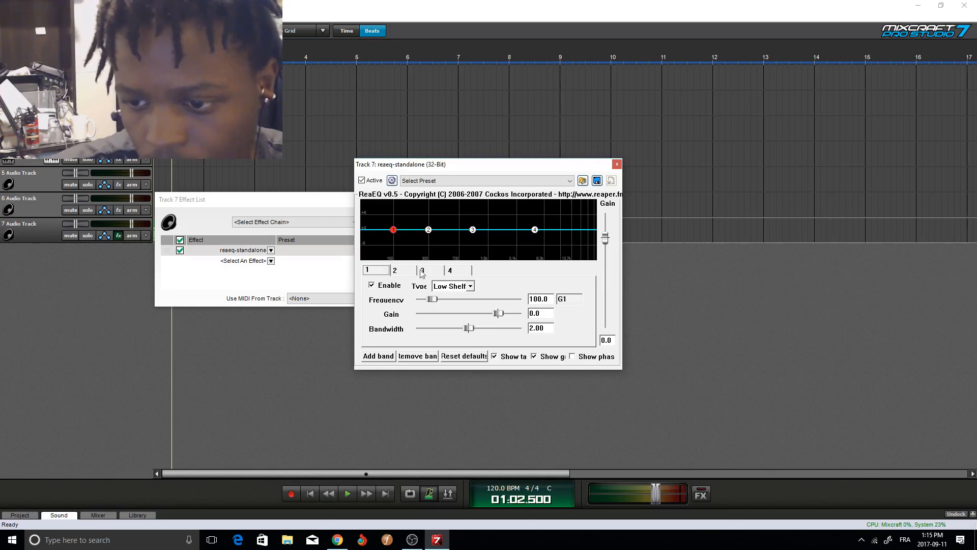
- Add a fifth band to ReaEQ, remove it again and reset the equalizer to its defaults
{"action": "left_click", "coordinate": [388, 356]}
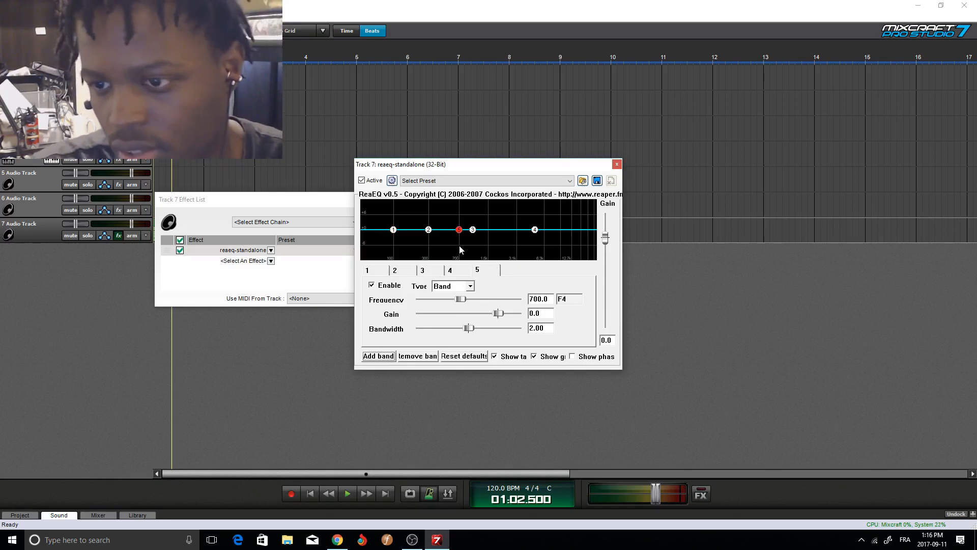
{"action": "left_click", "coordinate": [426, 359]}
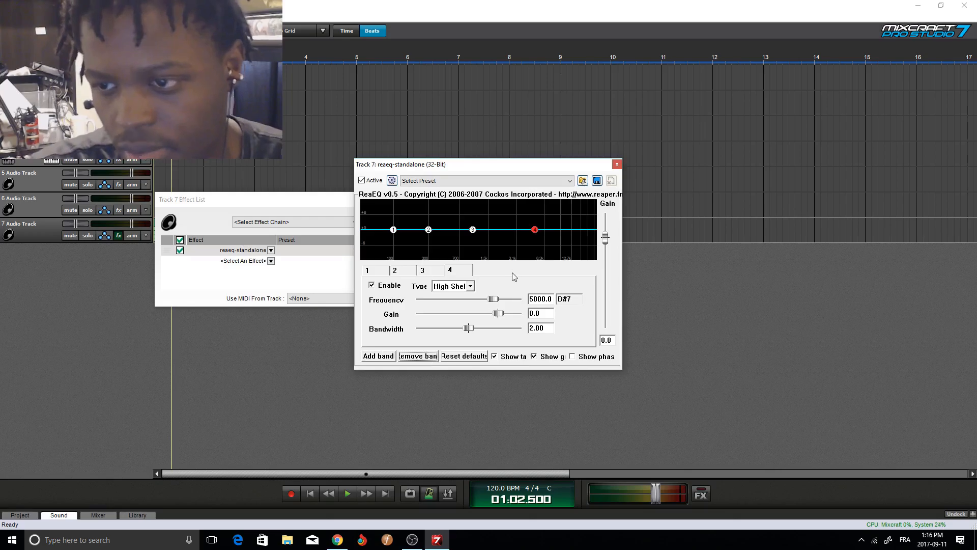
{"action": "left_click", "coordinate": [465, 358]}
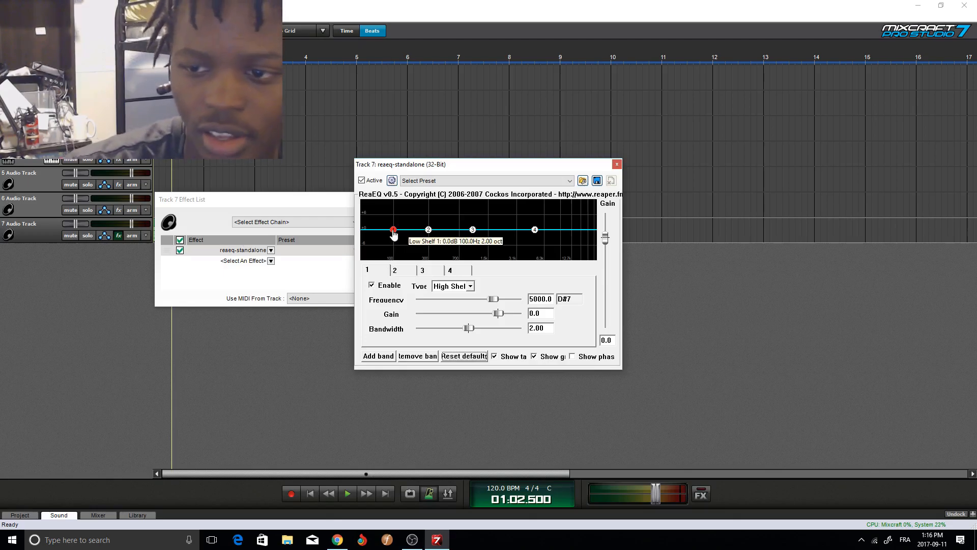
- Lower the gain of ReaEQ's 100 Hz low shelf (band 1) to -120 dB and play the track from the start
{"action": "left_click_drag", "start_coordinate": [394, 235], "coordinate": [393, 365]}
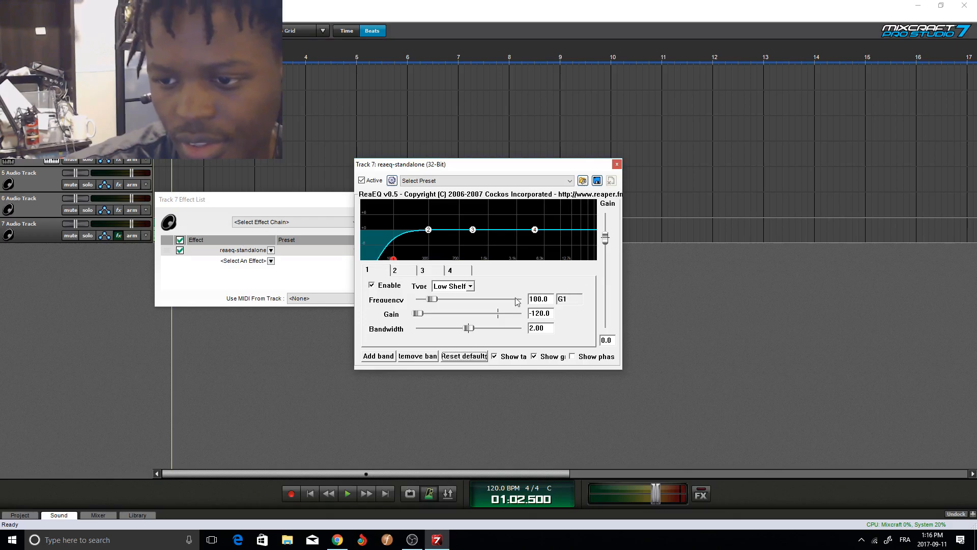
{"action": "left_click", "coordinate": [315, 495]}
{"action": "left_click", "coordinate": [347, 493]}
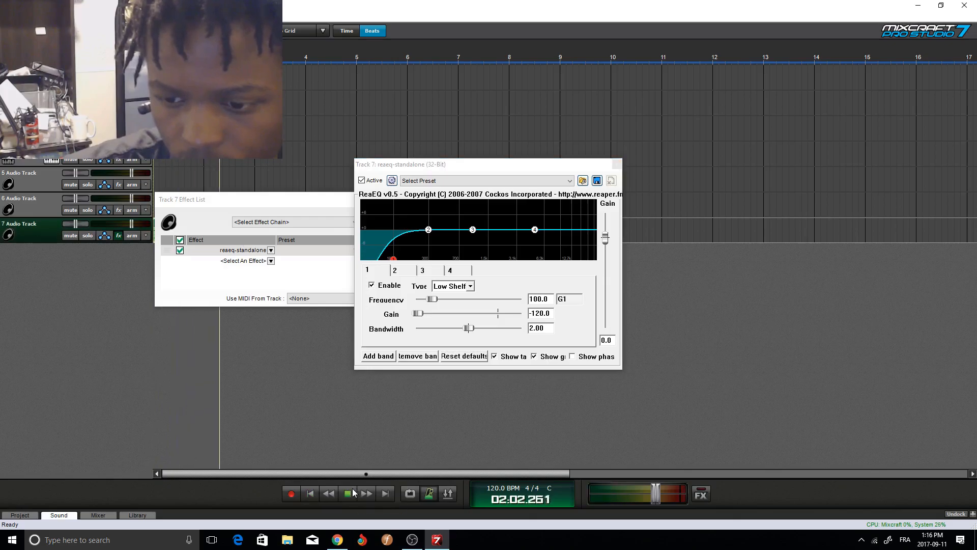
{"action": "left_click", "coordinate": [355, 496]}
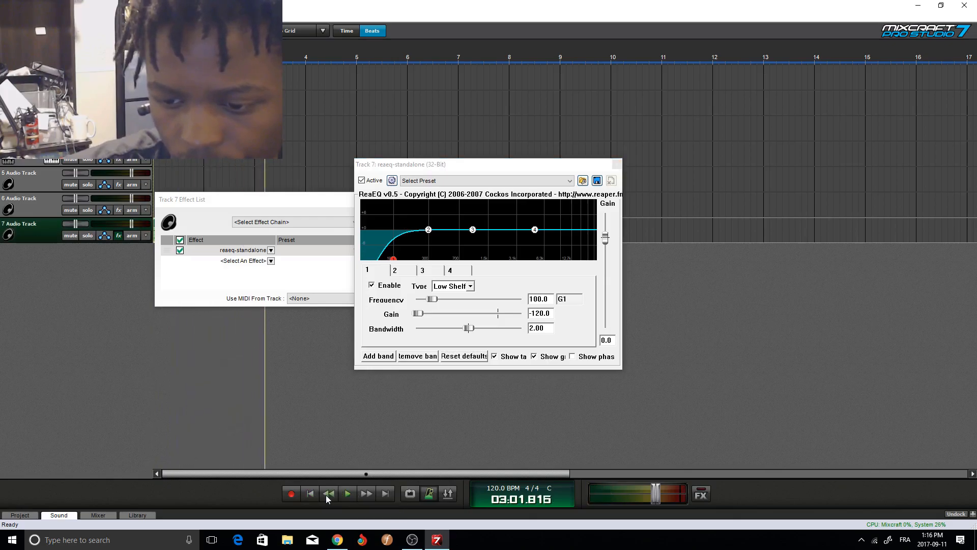
- Replay the track from the start with ReaEQ deactivated, reactivate it during playback to compare the sound, and stop
{"action": "left_click", "coordinate": [313, 494]}
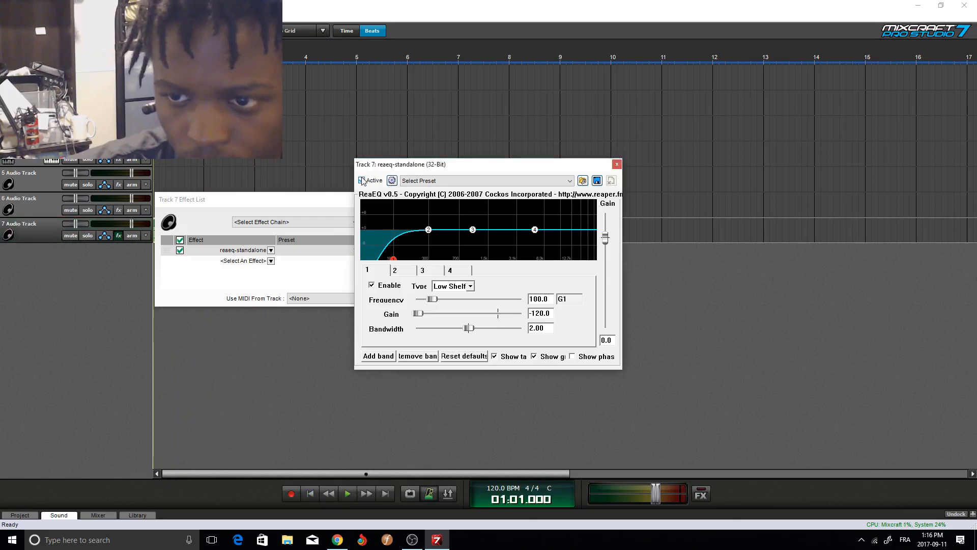
{"action": "left_click", "coordinate": [362, 181]}
{"action": "left_click", "coordinate": [348, 494]}
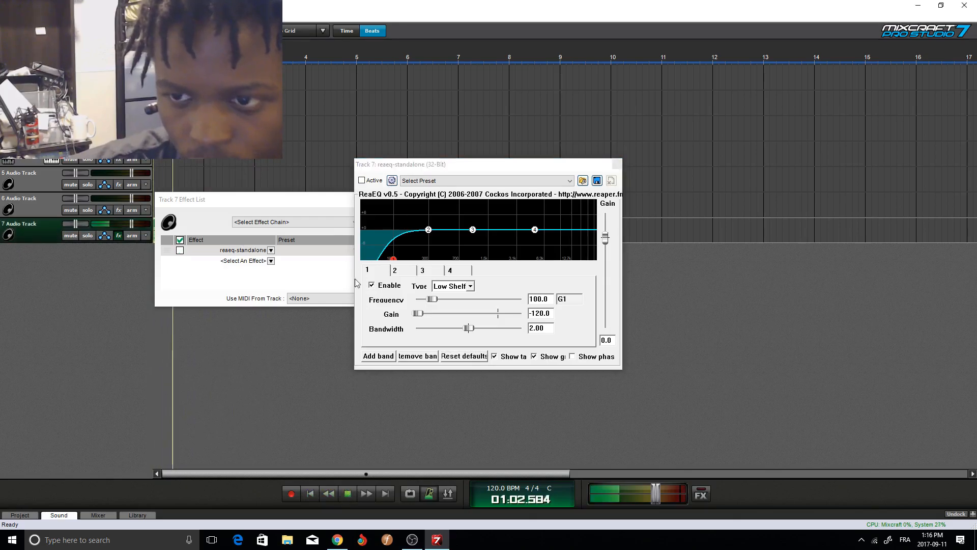
{"action": "left_click", "coordinate": [362, 180]}
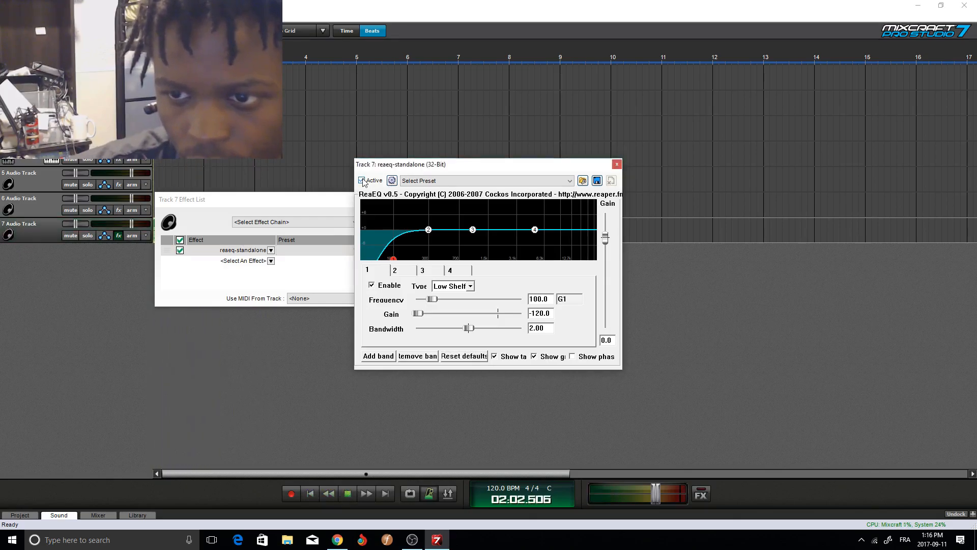
{"action": "left_click", "coordinate": [354, 492]}
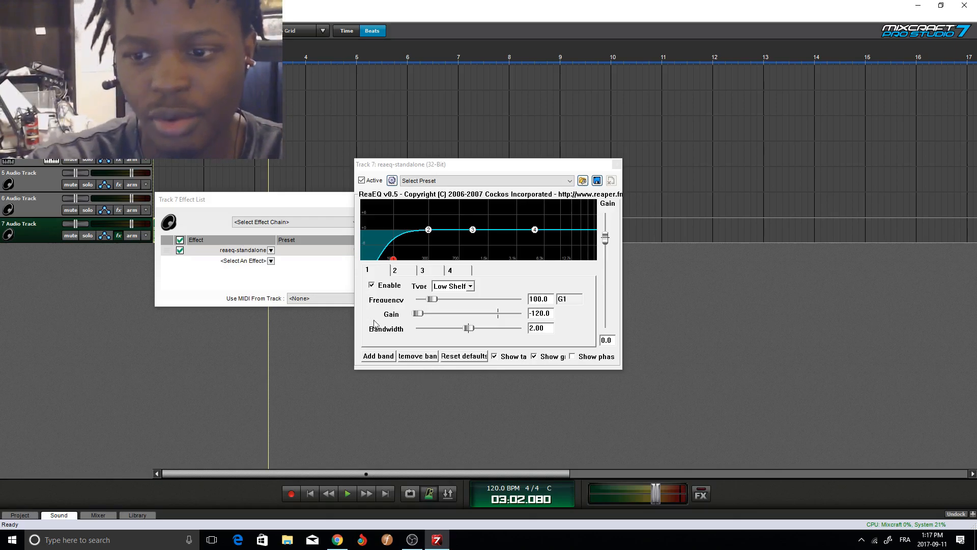
{"action": "mouse_move", "coordinate": [395, 263]}
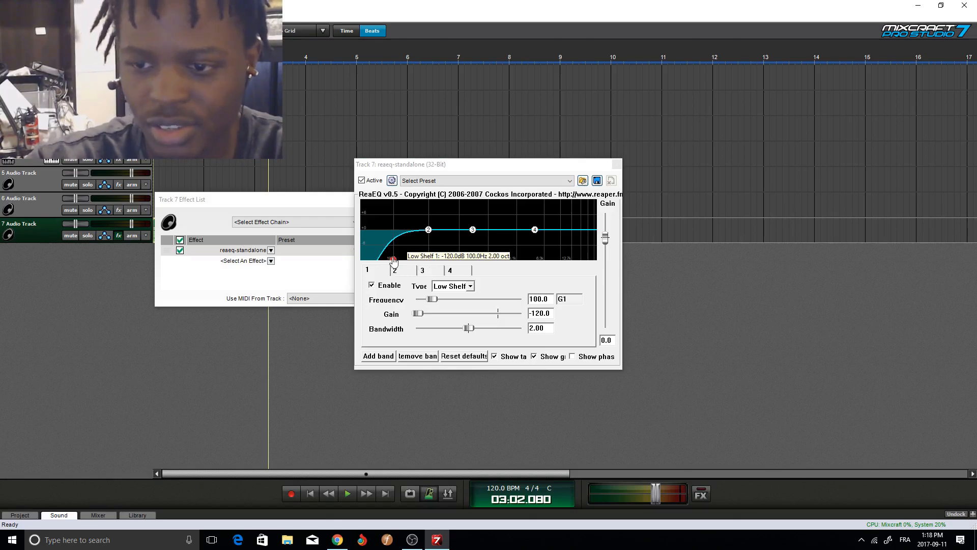
- Sweep ReaEQ's low shelf (band 1) across the low frequencies, settle at about 181 Hz and play the track from the start
{"action": "left_click_drag", "start_coordinate": [394, 261], "coordinate": [418, 285]}
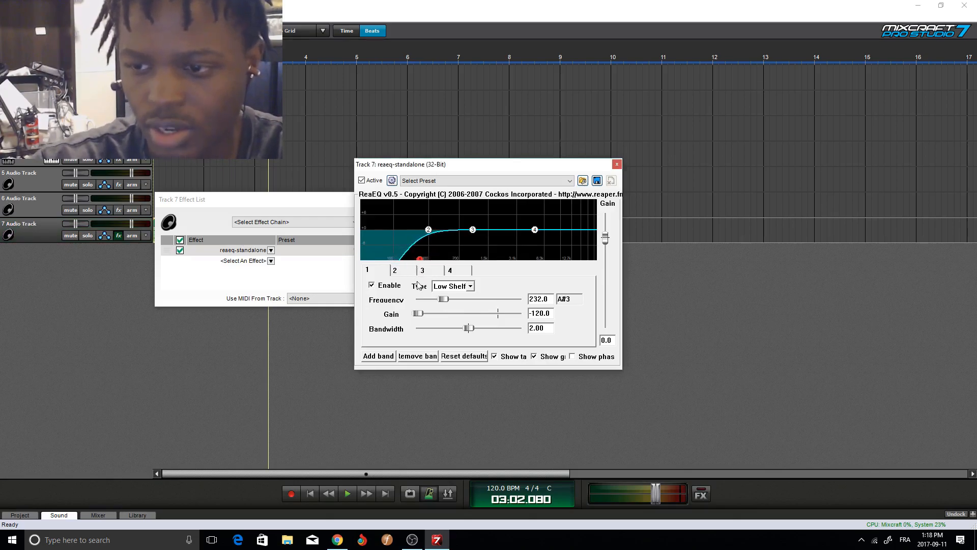
{"action": "mouse_move", "coordinate": [421, 261]}
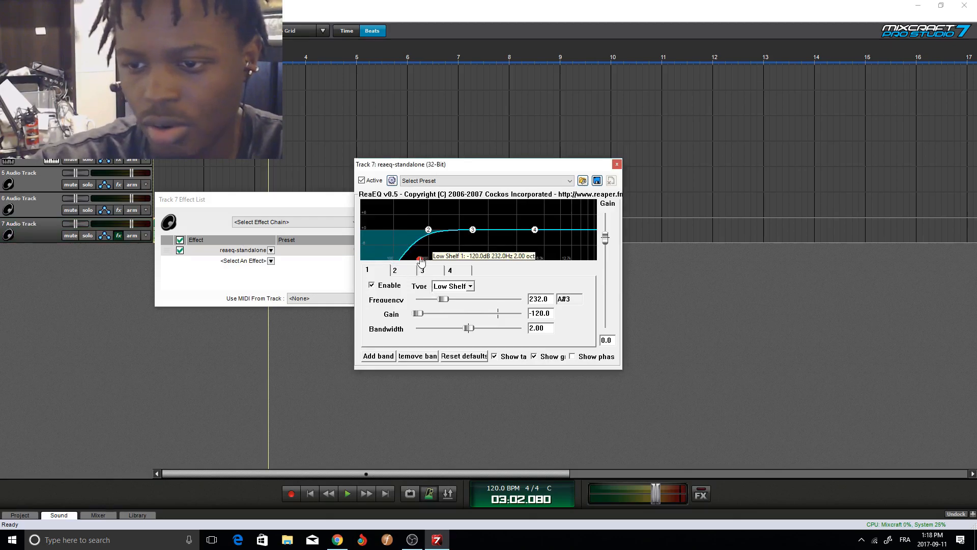
{"action": "left_click_drag", "start_coordinate": [420, 261], "coordinate": [413, 286]}
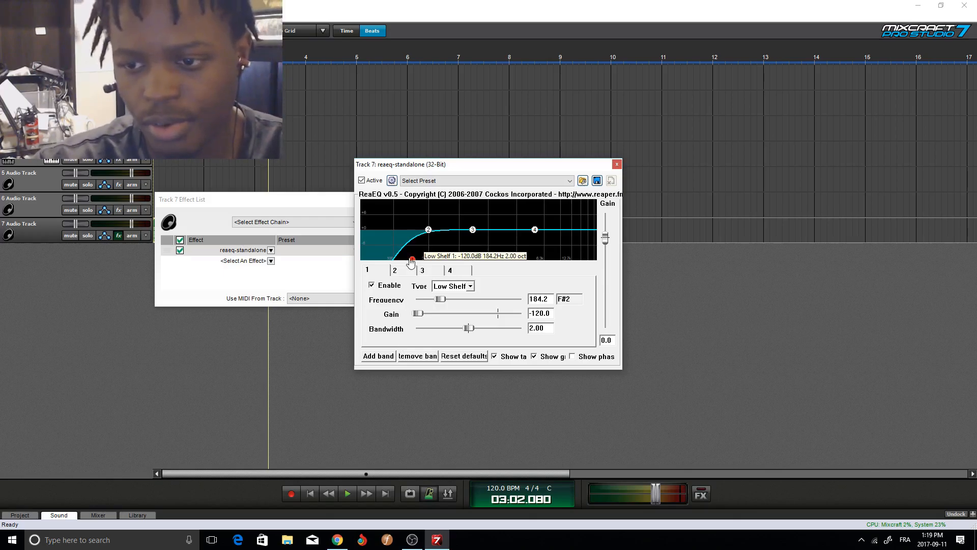
{"action": "left_click_drag", "start_coordinate": [411, 260], "coordinate": [392, 271]}
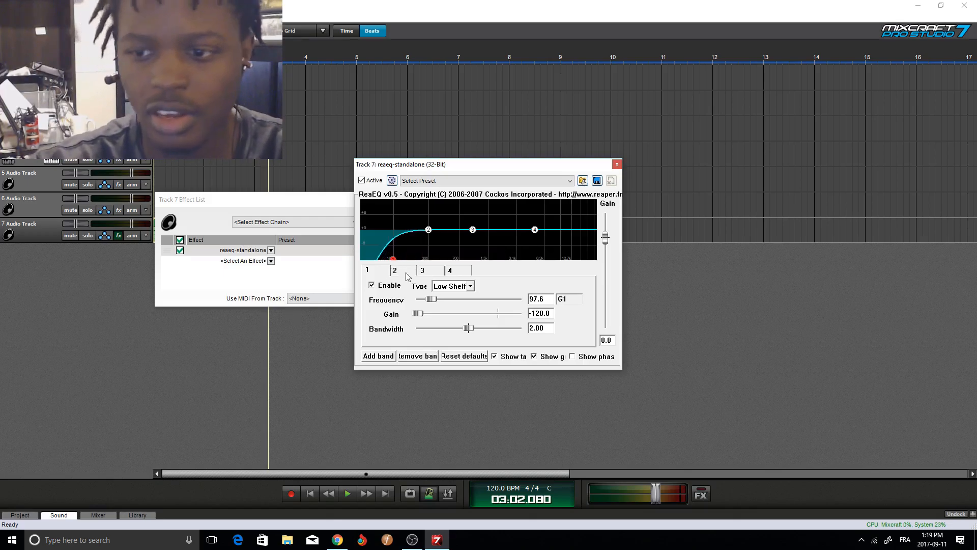
{"action": "left_click_drag", "start_coordinate": [393, 260], "coordinate": [401, 270]}
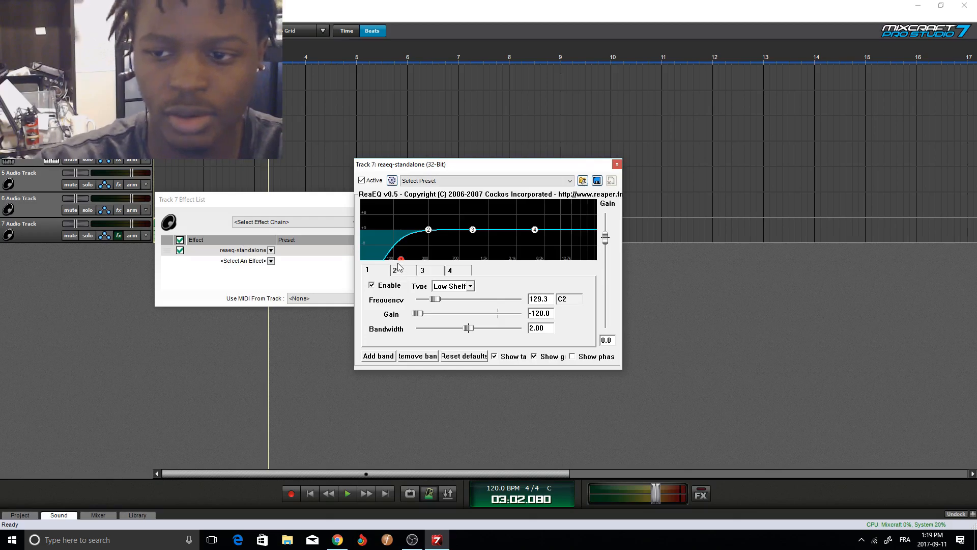
{"action": "left_click_drag", "start_coordinate": [402, 265], "coordinate": [323, 262]}
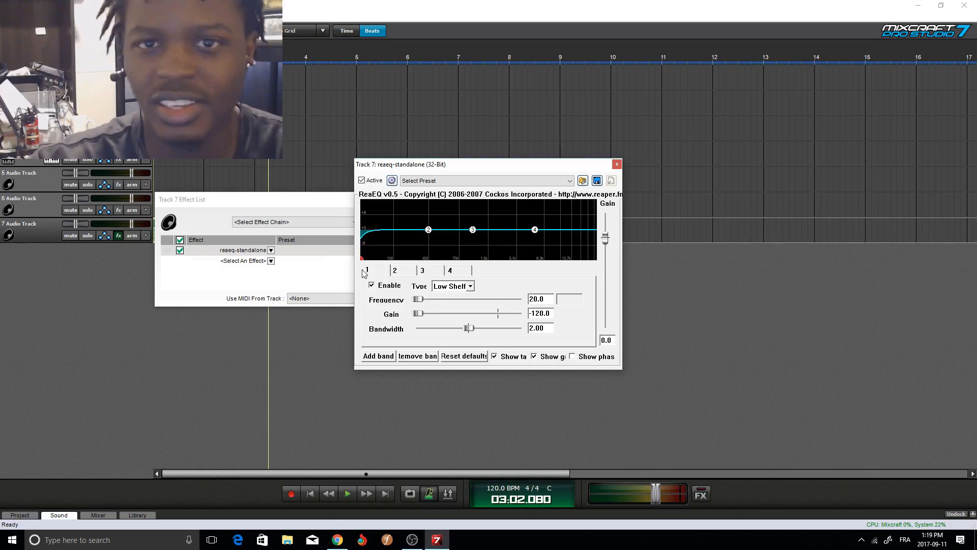
{"action": "left_click_drag", "start_coordinate": [366, 269], "coordinate": [416, 286]}
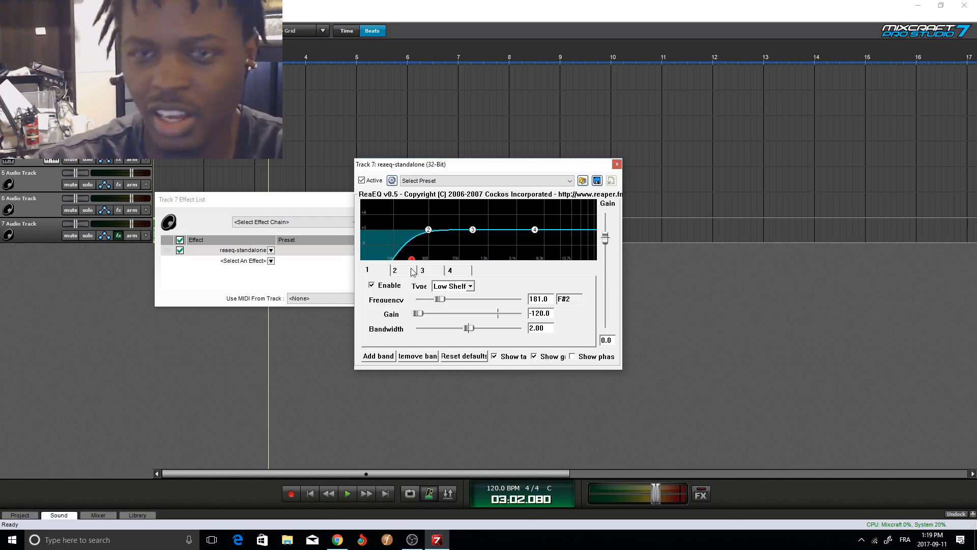
{"action": "left_click", "coordinate": [308, 495]}
{"action": "left_click", "coordinate": [348, 494]}
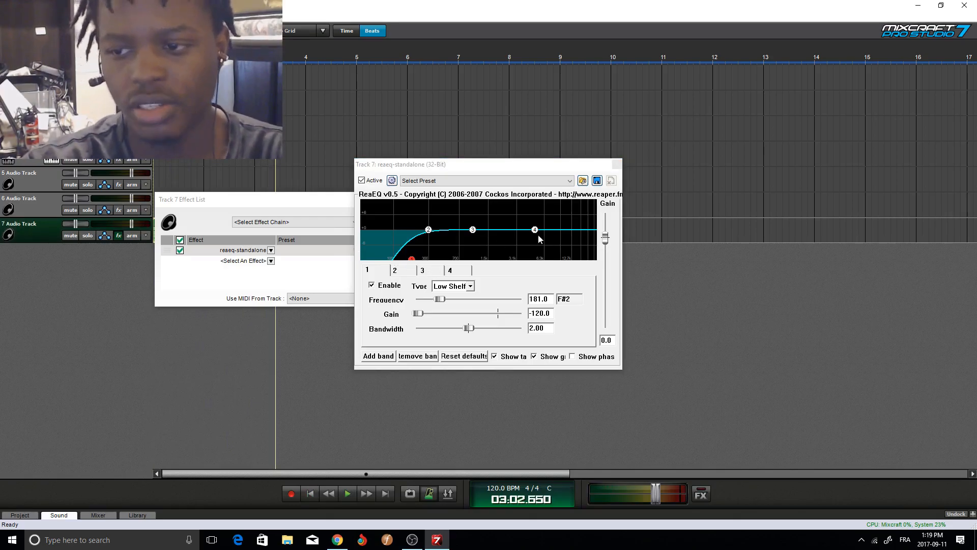
- Move ReaEQ's high shelf (band 4) to about 20765 Hz at -120 dB gain, then play the track from the start and stop
{"action": "mouse_move", "coordinate": [534, 232]}
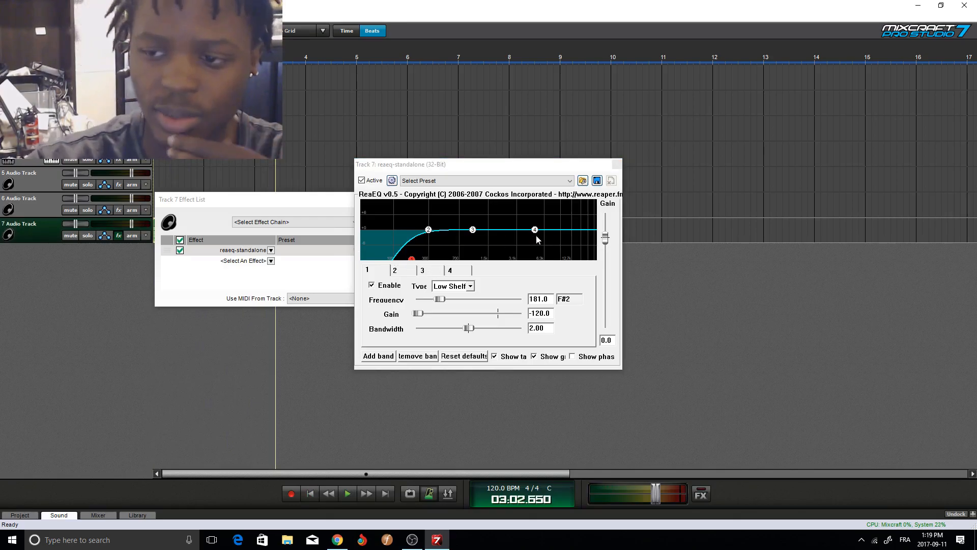
{"action": "left_click_drag", "start_coordinate": [537, 236], "coordinate": [593, 294]}
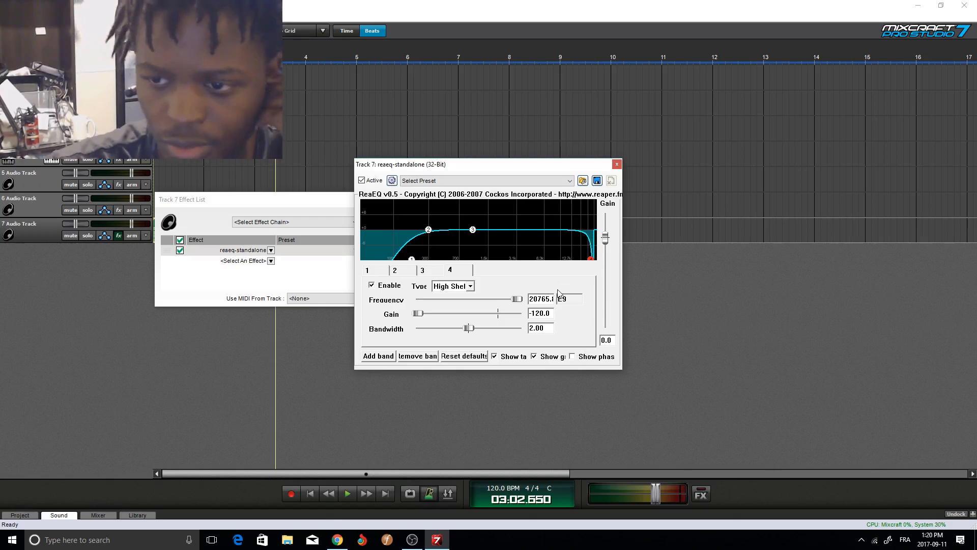
{"action": "left_click", "coordinate": [309, 494]}
{"action": "left_click", "coordinate": [344, 492]}
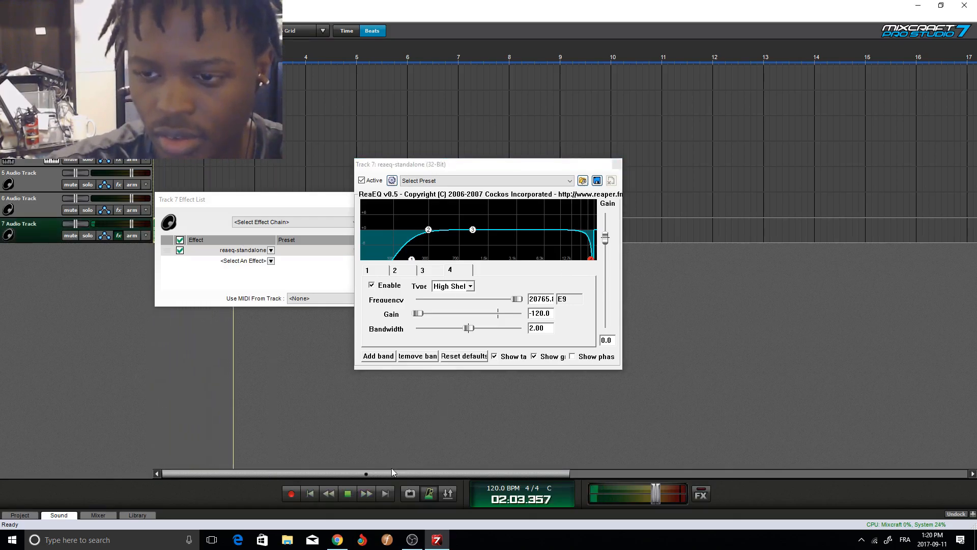
{"action": "left_click", "coordinate": [351, 493]}
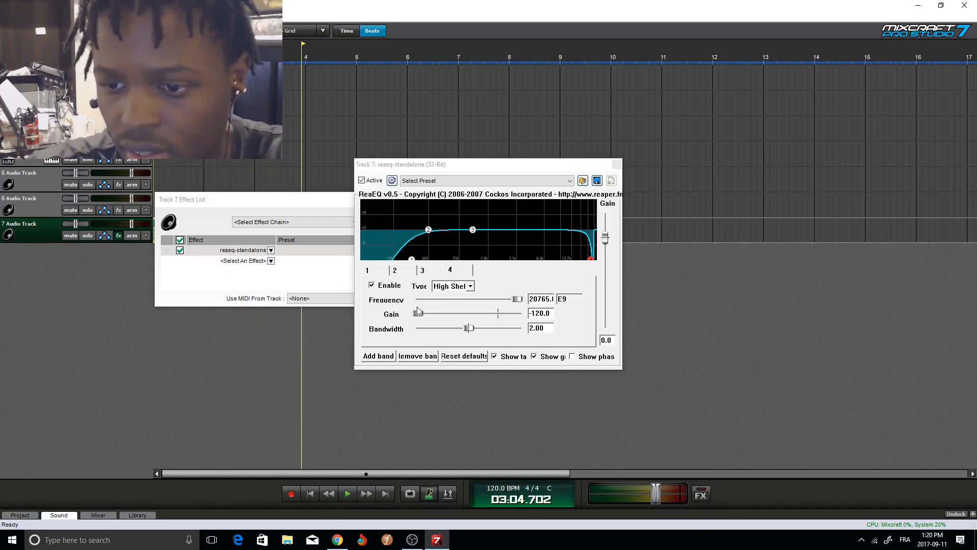
- Add a fifth band to ReaEQ and shift its frequency to about 712 Hz
{"action": "left_click", "coordinate": [378, 356]}
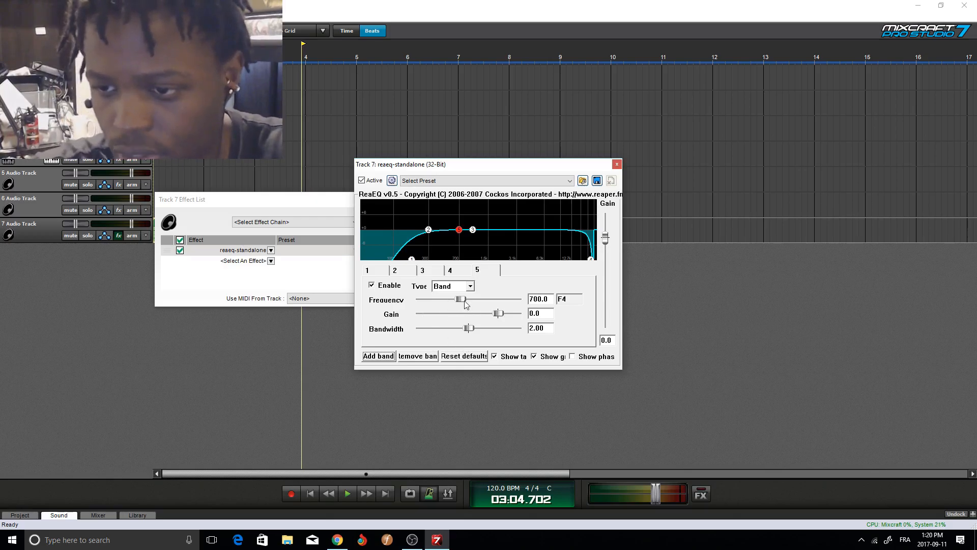
{"action": "left_click_drag", "start_coordinate": [459, 304], "coordinate": [459, 305]}
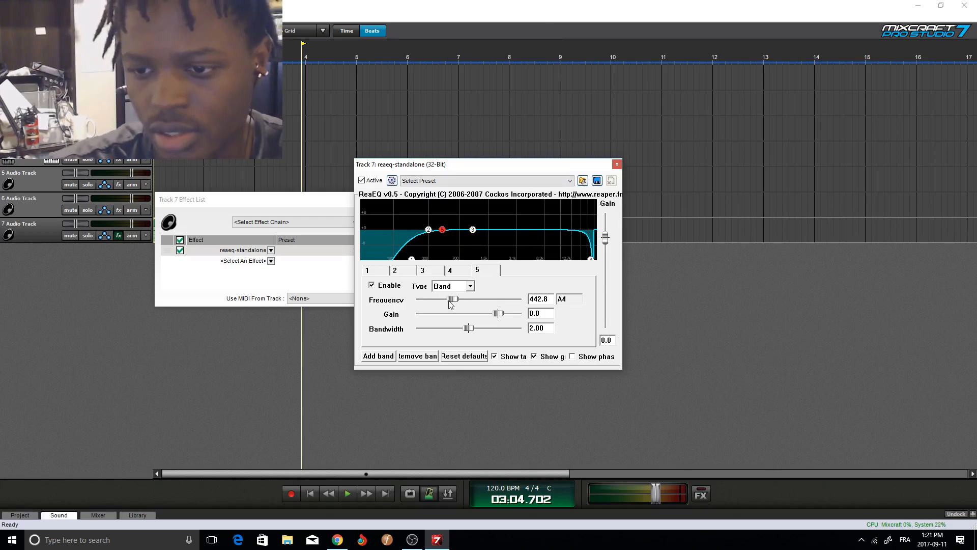
{"action": "mouse_move", "coordinate": [449, 304]}
{"action": "left_mouse_down"}
{"action": "mouse_move", "coordinate": [417, 303]}
{"action": "mouse_move", "coordinate": [524, 304]}
{"action": "mouse_move", "coordinate": [462, 304]}
{"action": "left_mouse_up"}
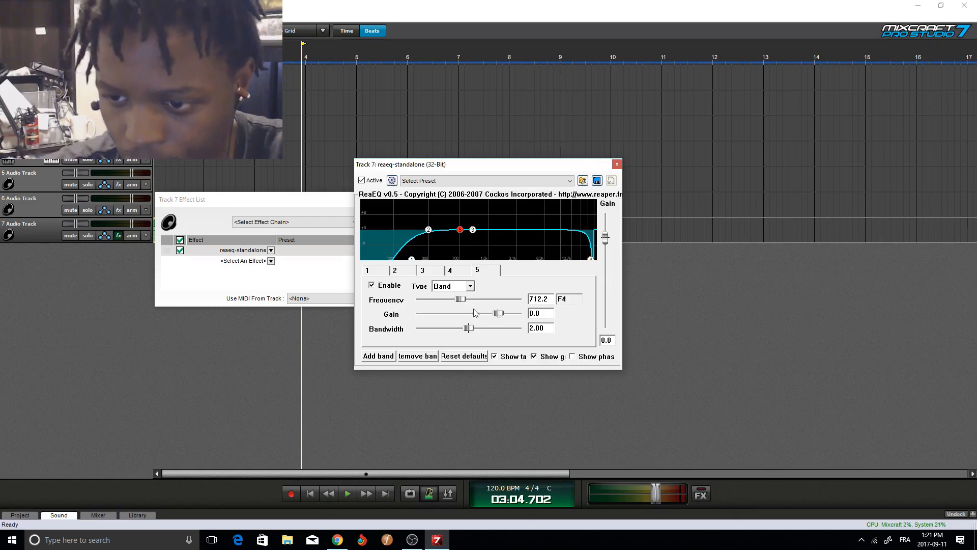
- Try boosting and cutting band 5's gain between 24 and -65 dB, partly during playback, settle on 3.0 dB and stop
{"action": "mouse_move", "coordinate": [490, 313]}
{"action": "left_mouse_down"}
{"action": "mouse_move", "coordinate": [466, 315]}
{"action": "mouse_move", "coordinate": [502, 314]}
{"action": "mouse_move", "coordinate": [459, 315]}
{"action": "mouse_move", "coordinate": [519, 315]}
{"action": "mouse_move", "coordinate": [500, 321]}
{"action": "left_mouse_up"}
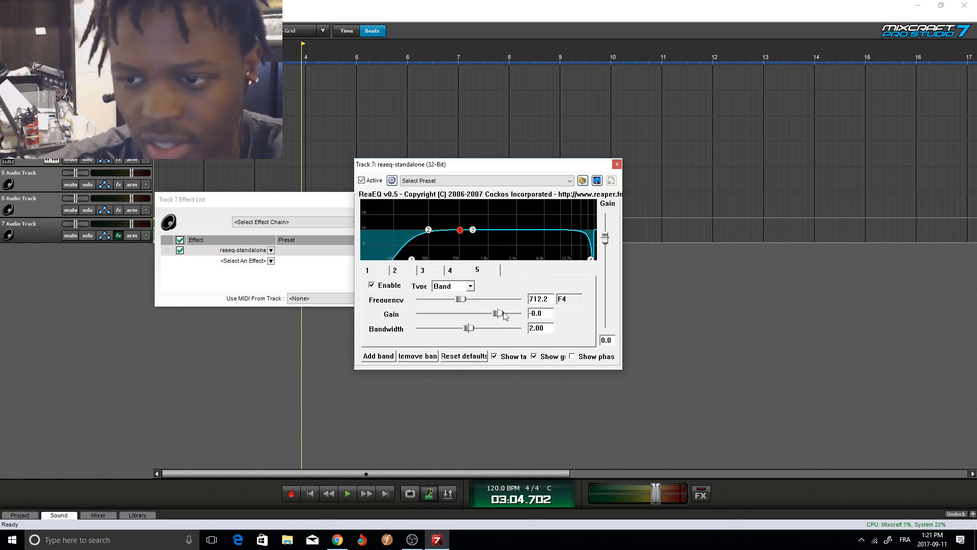
{"action": "left_click_drag", "start_coordinate": [502, 313], "coordinate": [526, 319]}
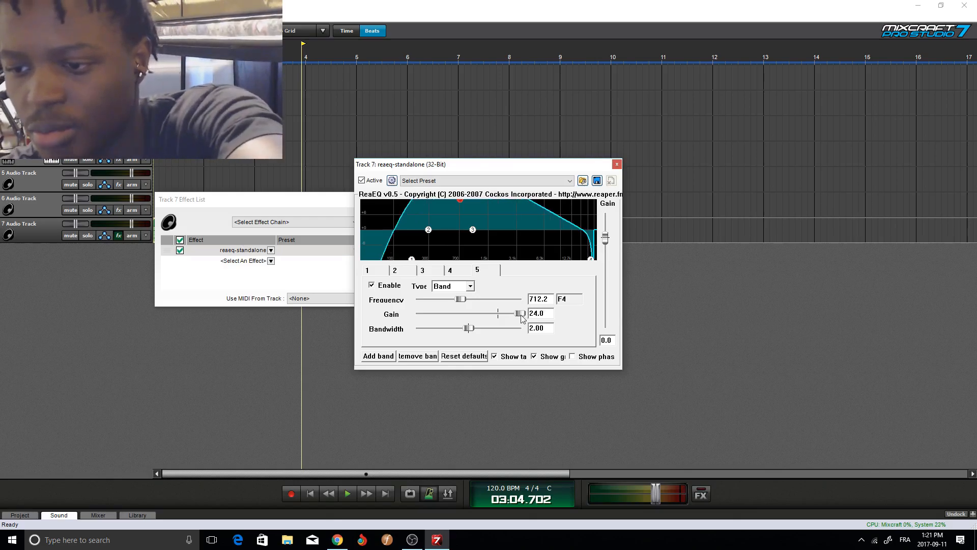
{"action": "left_click_drag", "start_coordinate": [525, 318], "coordinate": [506, 328]}
{"action": "left_click", "coordinate": [347, 493]}
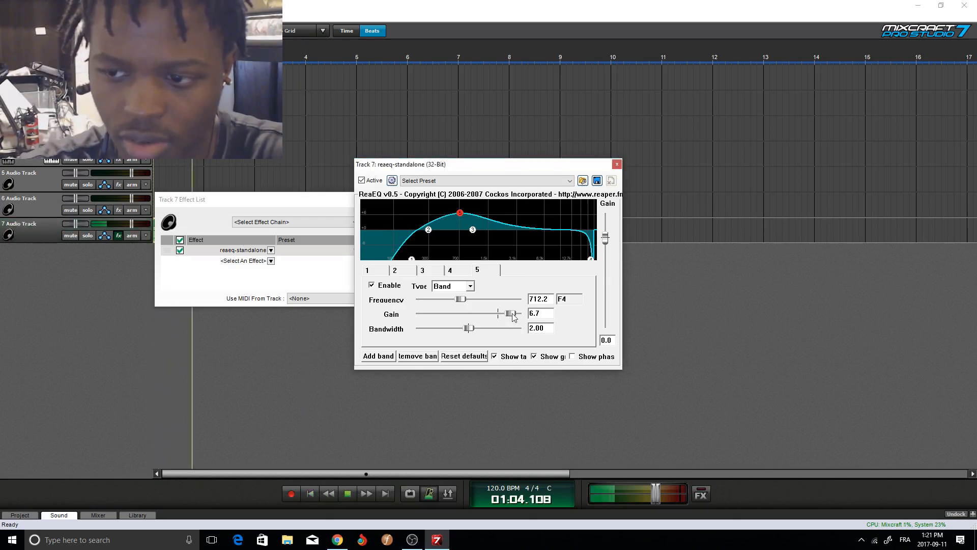
{"action": "left_click_drag", "start_coordinate": [509, 313], "coordinate": [437, 320]}
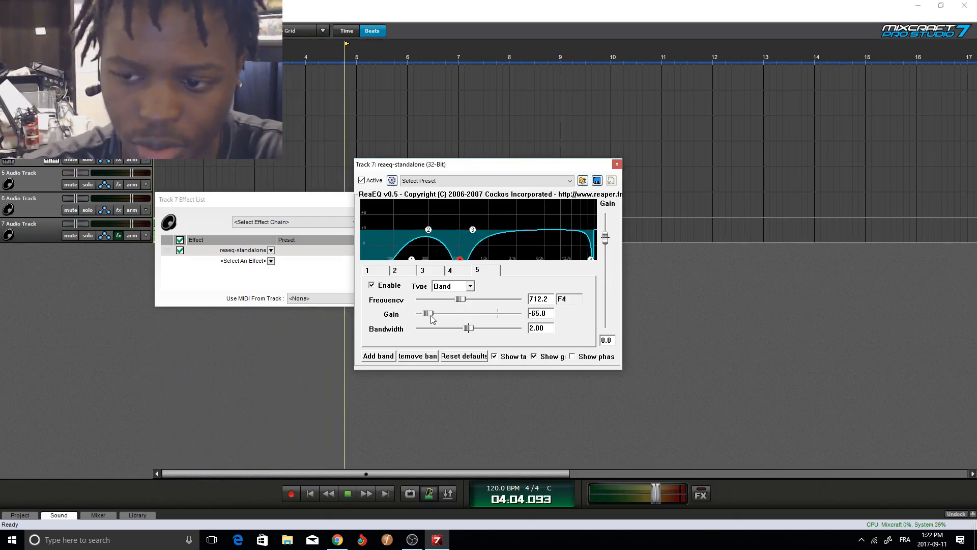
{"action": "left_click_drag", "start_coordinate": [437, 319], "coordinate": [507, 316]}
{"action": "left_click", "coordinate": [348, 493]}
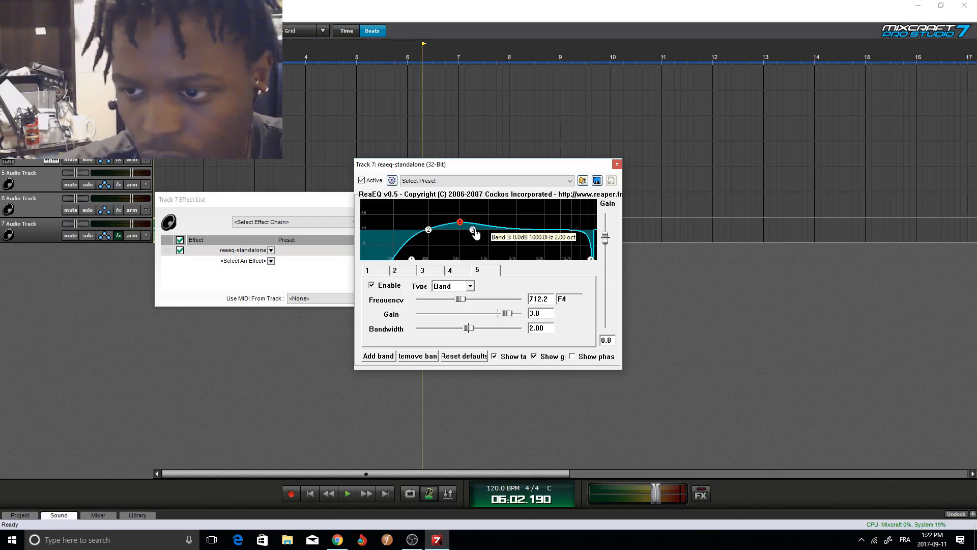
- Move band 3 to about 2154 Hz with 0.2 dB gain and reselect band 5
{"action": "left_click_drag", "start_coordinate": [473, 231], "coordinate": [506, 234]}
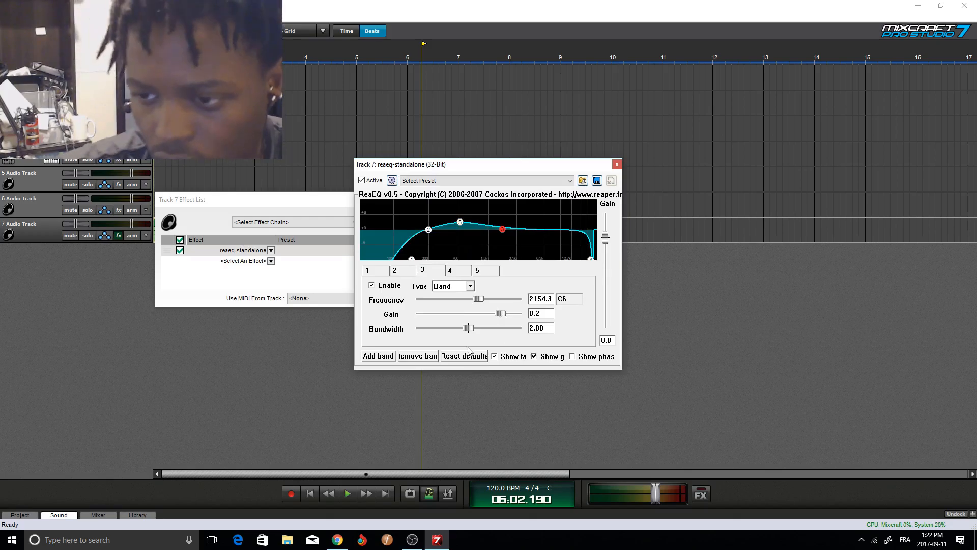
{"action": "mouse_move", "coordinate": [462, 226]}
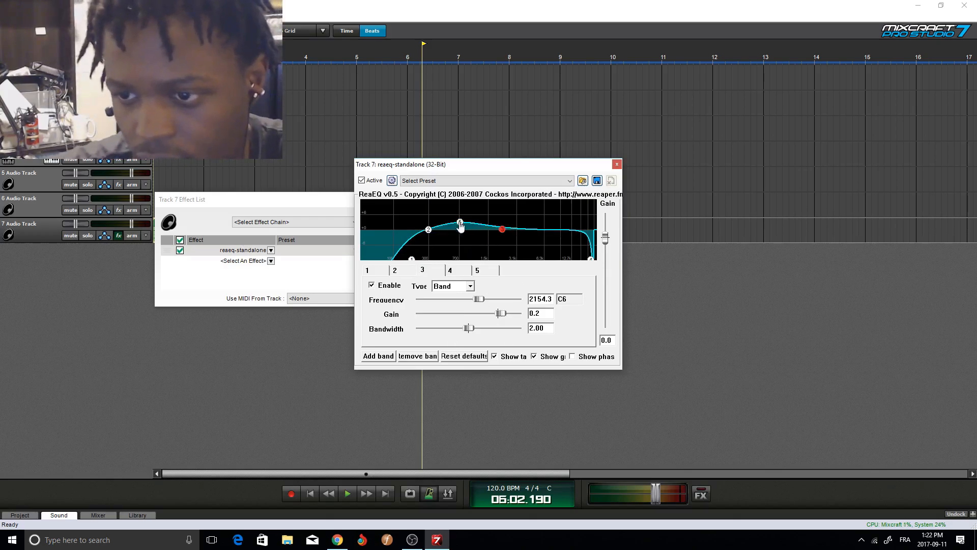
{"action": "left_click", "coordinate": [461, 226]}
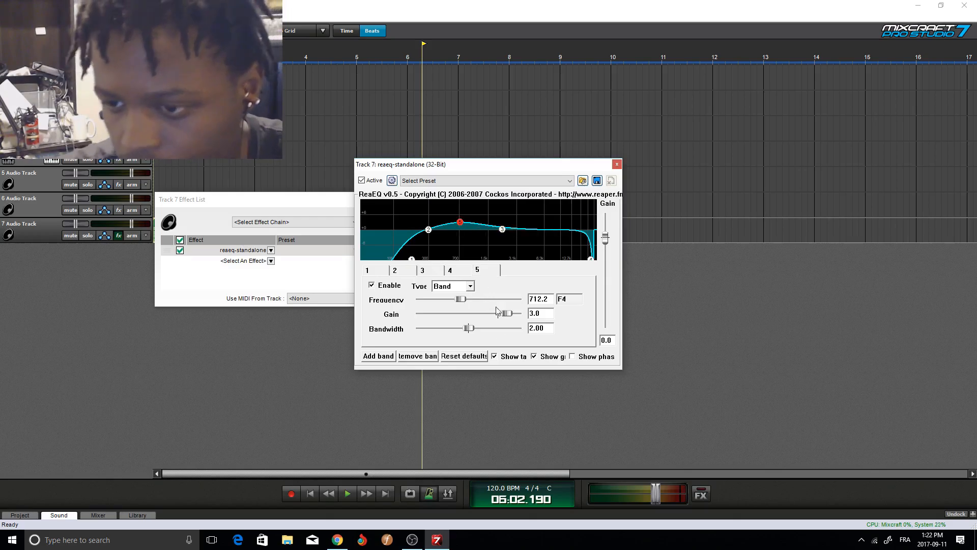
- Review the filter types available for band 5, keep Band and lower its gain to about -8.1 dB
{"action": "left_click", "coordinate": [469, 287]}
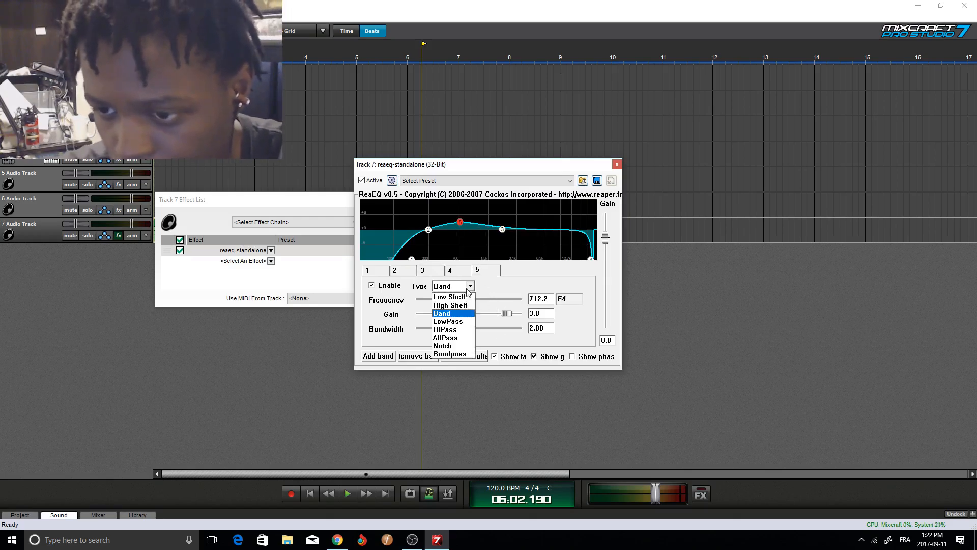
{"action": "left_click", "coordinate": [511, 286]}
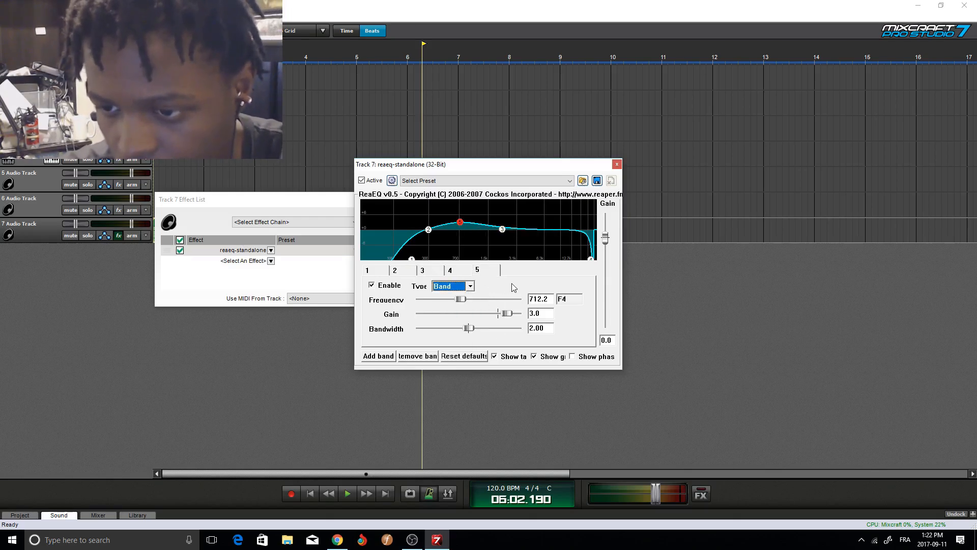
{"action": "left_click", "coordinate": [471, 287]}
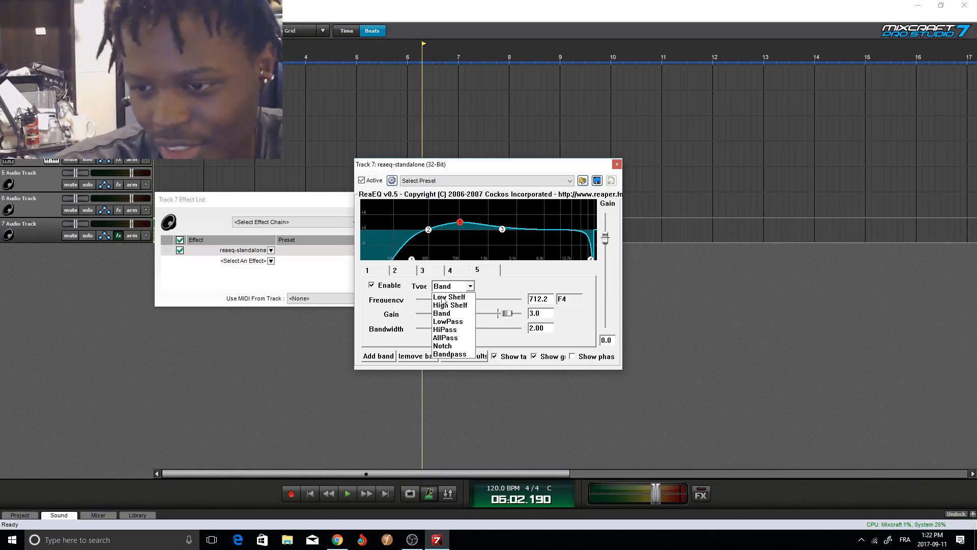
{"action": "left_click", "coordinate": [497, 290]}
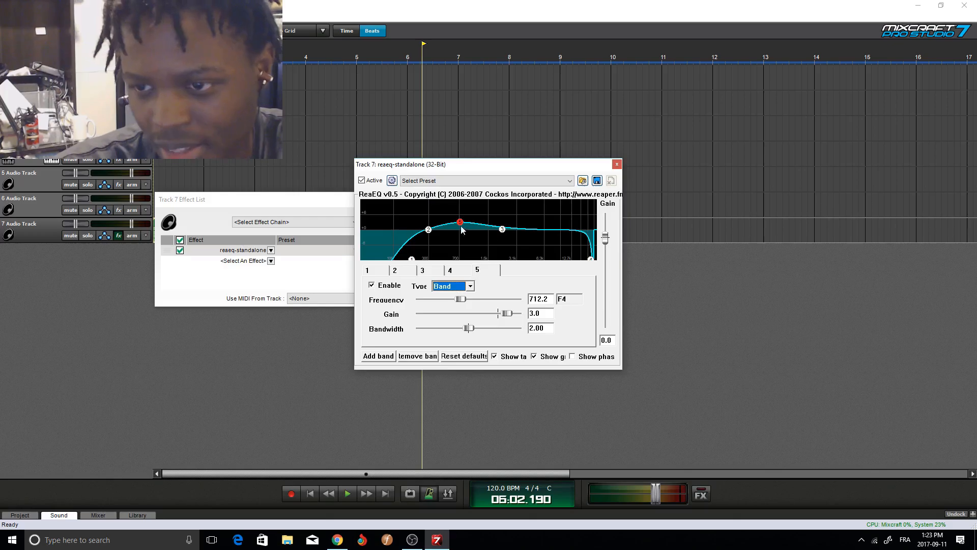
{"action": "left_click_drag", "start_coordinate": [507, 314], "coordinate": [469, 314]}
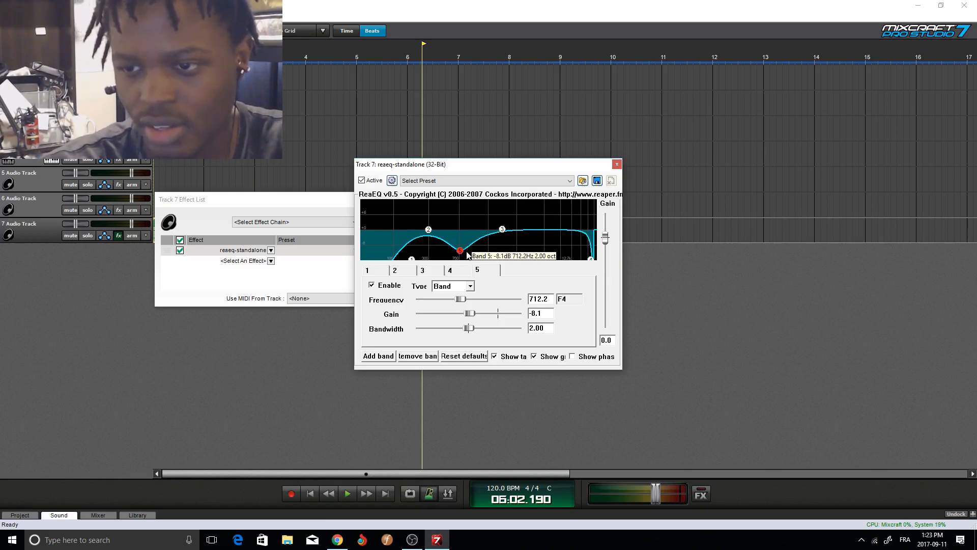
- Compare the Low Shelf, High Shelf and Band filter types on band 5 and set its type to LowPass
{"action": "left_click", "coordinate": [466, 287]}
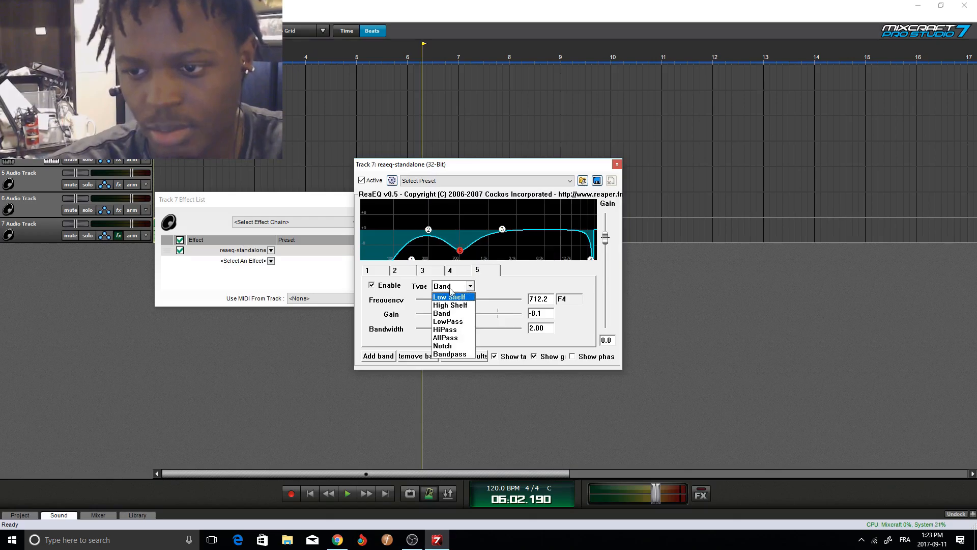
{"action": "left_click", "coordinate": [451, 297]}
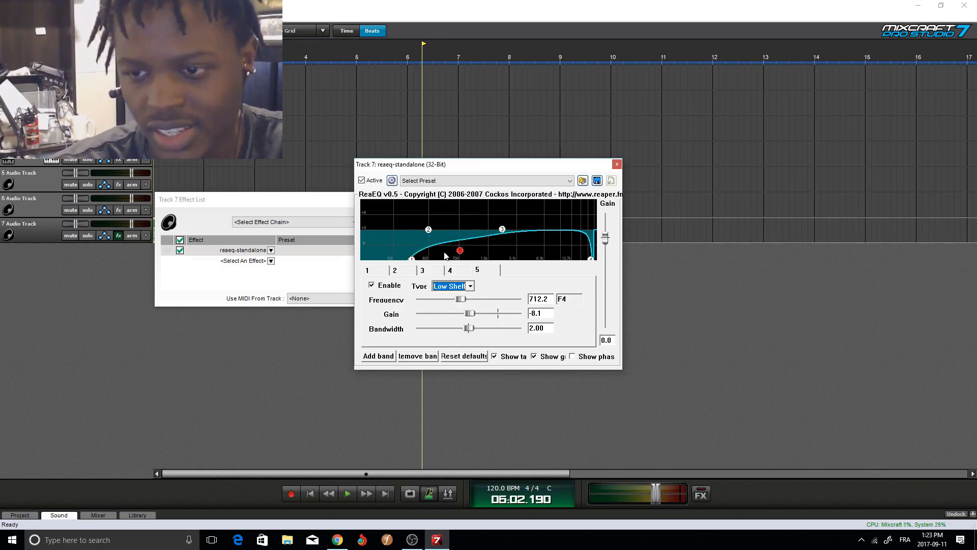
{"action": "left_click", "coordinate": [468, 286]}
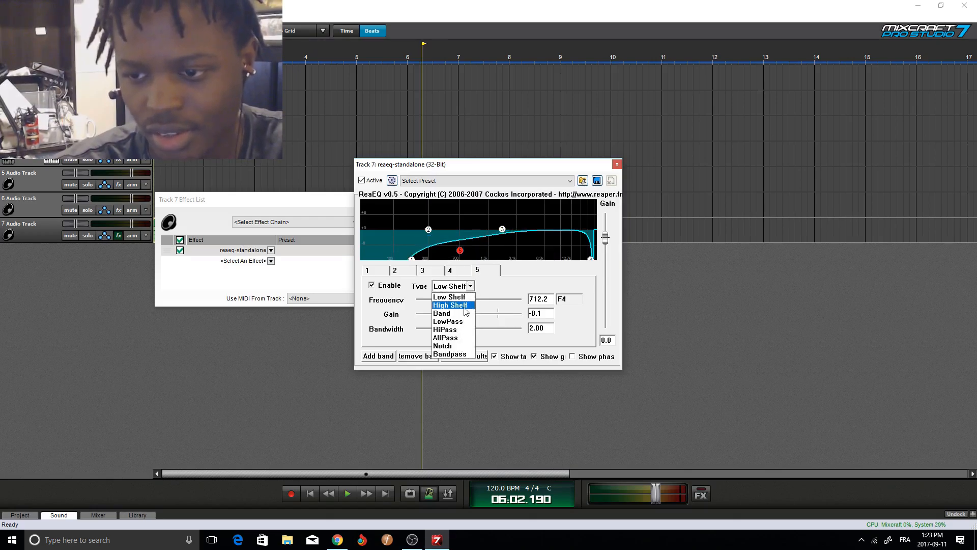
{"action": "left_click", "coordinate": [465, 306]}
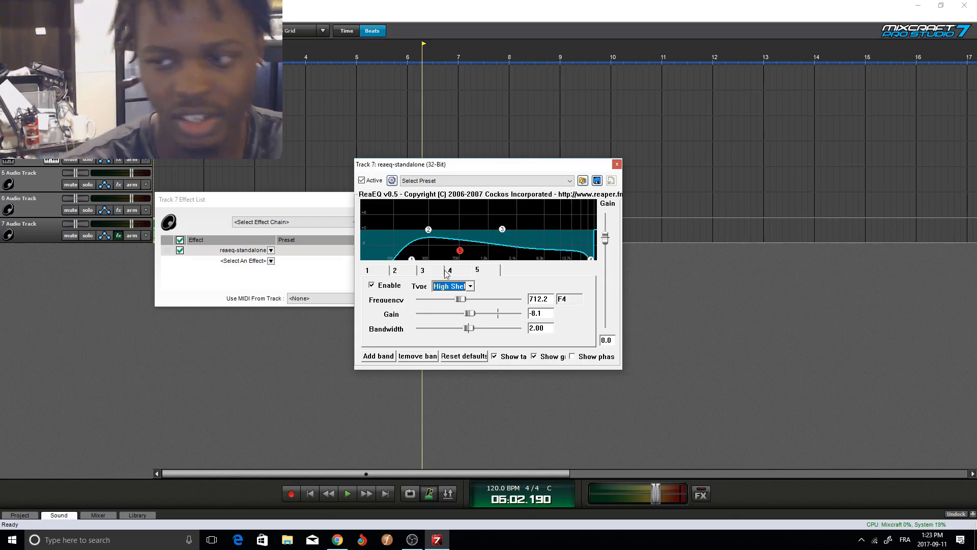
{"action": "left_click", "coordinate": [460, 286]}
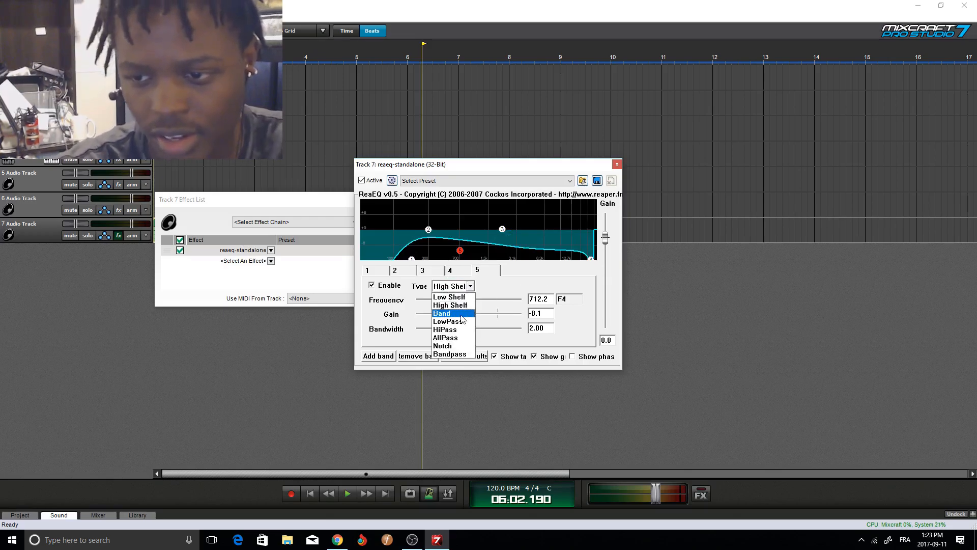
{"action": "left_click", "coordinate": [463, 313]}
{"action": "left_click", "coordinate": [466, 288]}
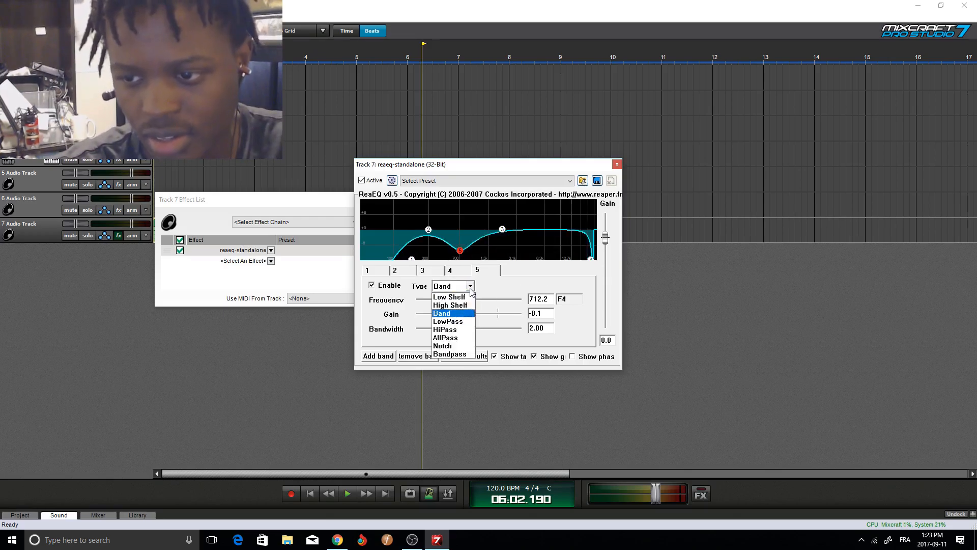
{"action": "left_click", "coordinate": [466, 322]}
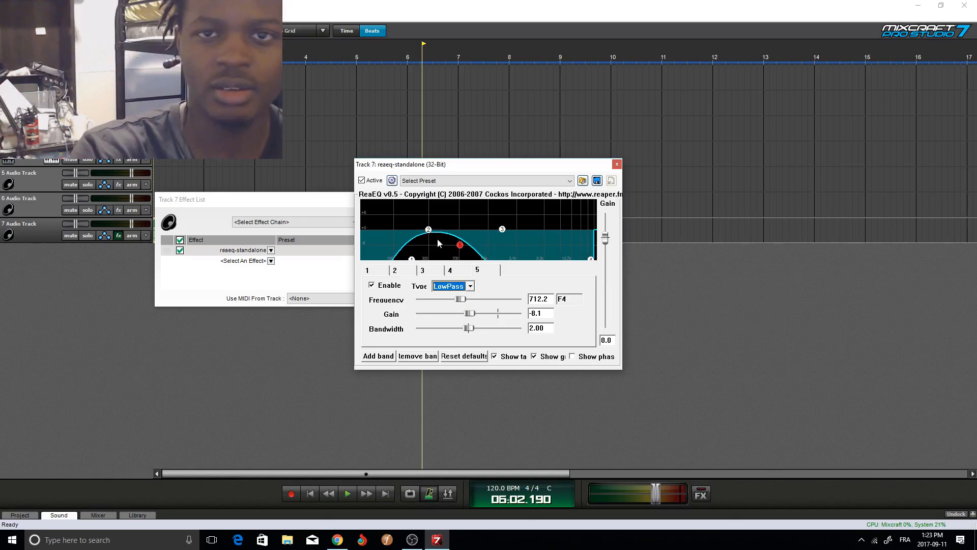
- Try the HiPass filter type on band 5, followed by AllPass, to compare their curves
{"action": "left_click", "coordinate": [465, 291]}
{"action": "left_click", "coordinate": [460, 332]}
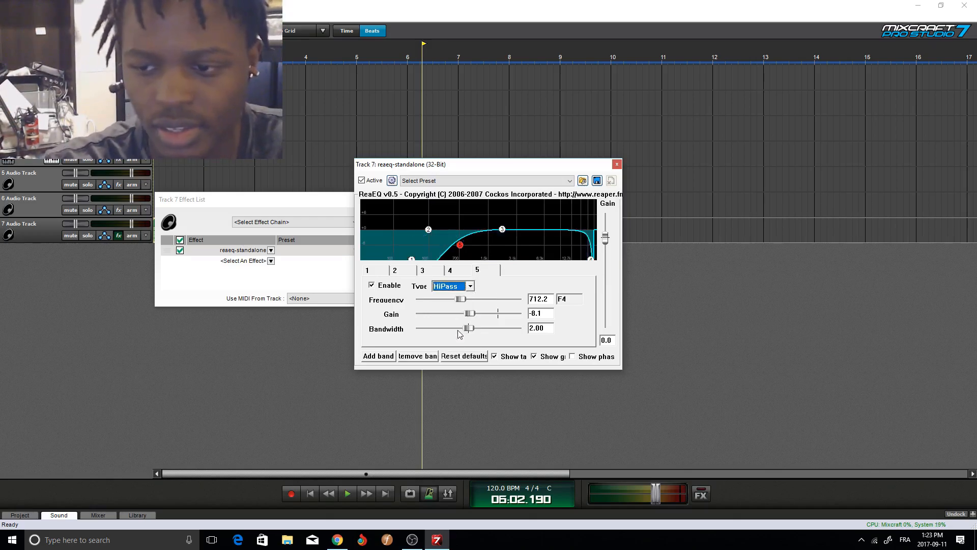
{"action": "left_click", "coordinate": [465, 287]}
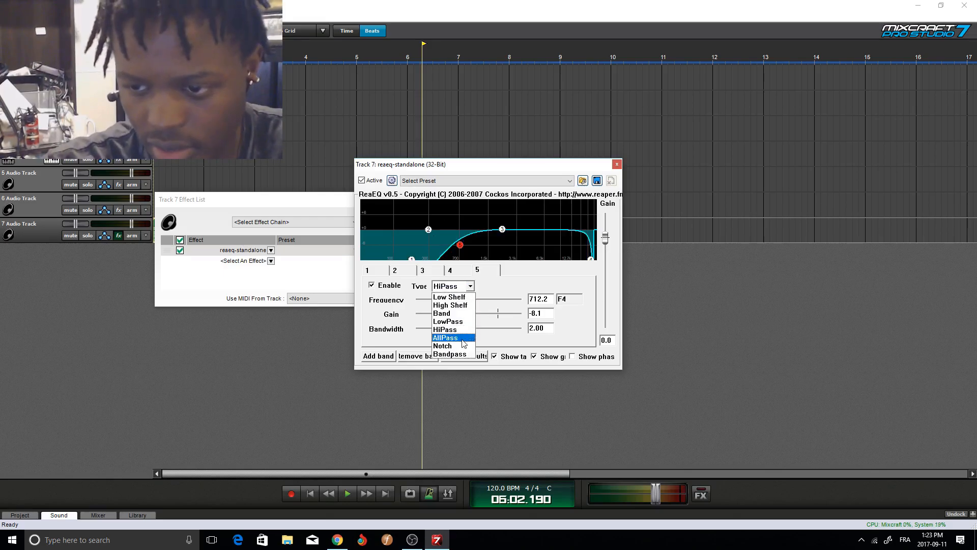
{"action": "left_click", "coordinate": [464, 339]}
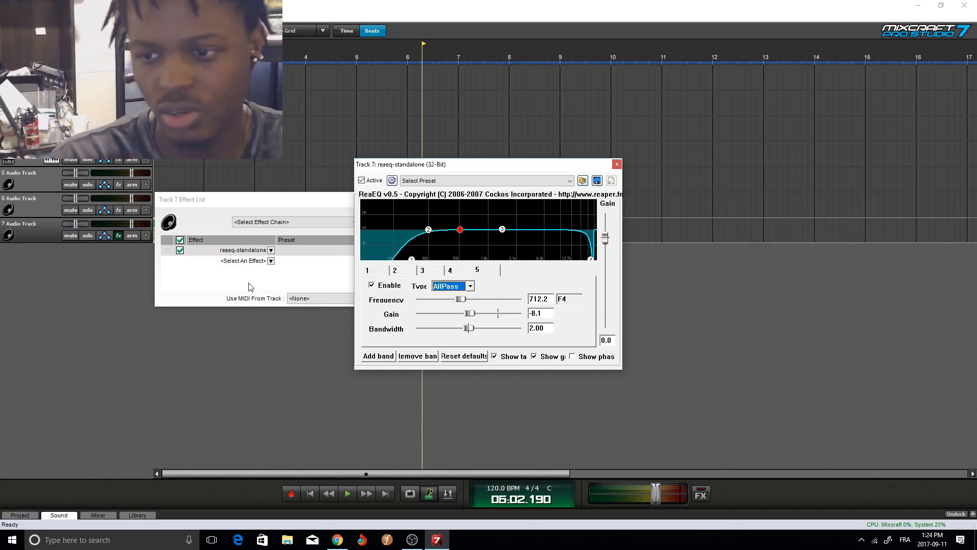
- Set band 5's filter type to Notch and reduce its bandwidth to 1.96
{"action": "left_click", "coordinate": [438, 288]}
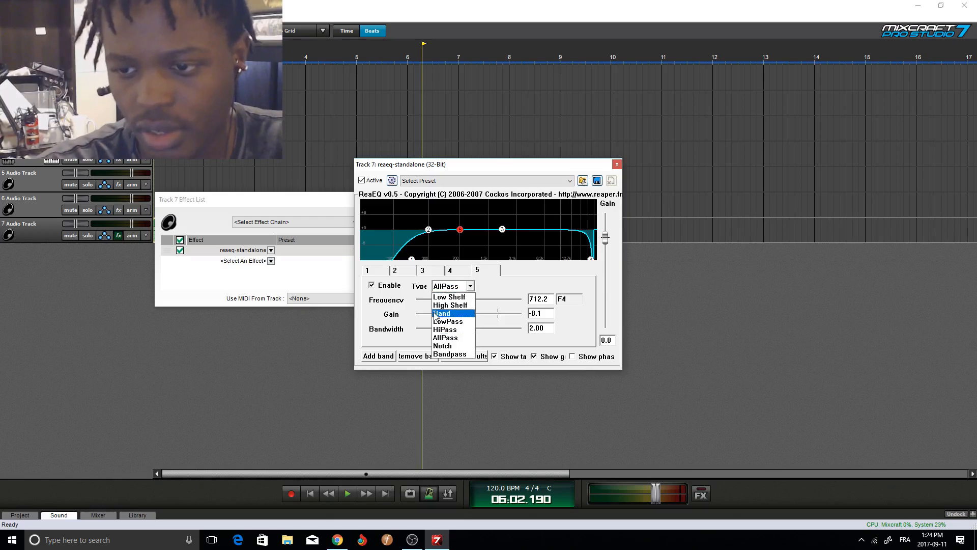
{"action": "left_click", "coordinate": [455, 346]}
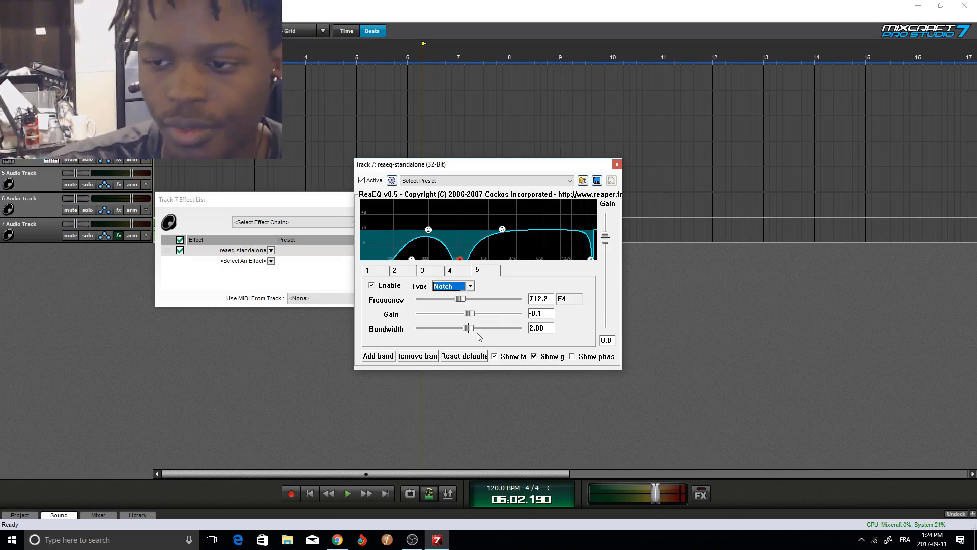
{"action": "left_click_drag", "start_coordinate": [471, 333], "coordinate": [470, 331]}
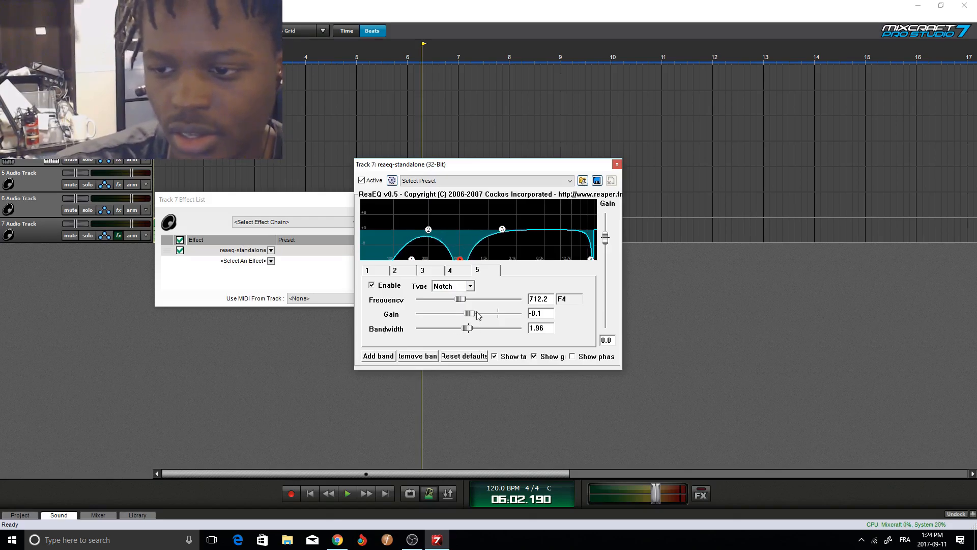
- Compare the Band filter type against Notch on band 5 and return it to Notch
{"action": "left_click", "coordinate": [464, 286]}
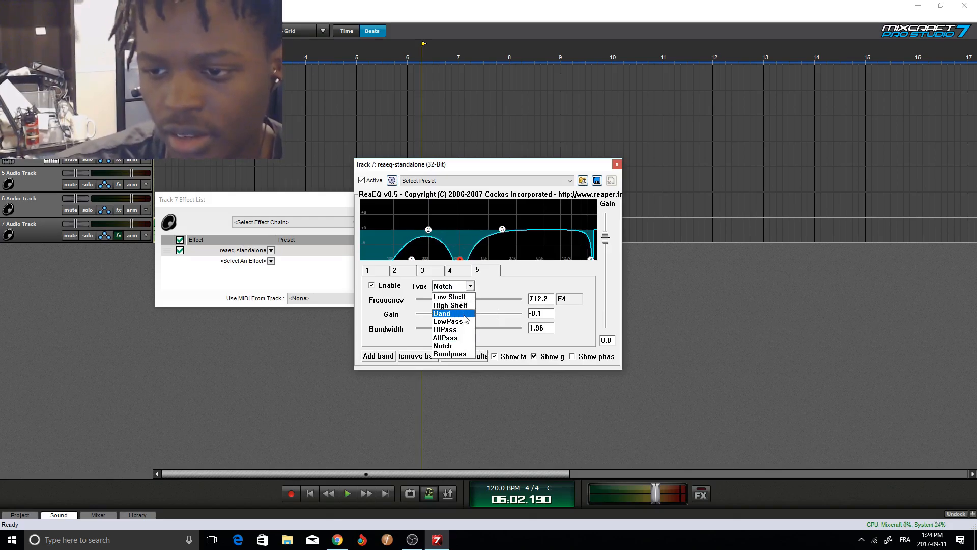
{"action": "left_click", "coordinate": [462, 313]}
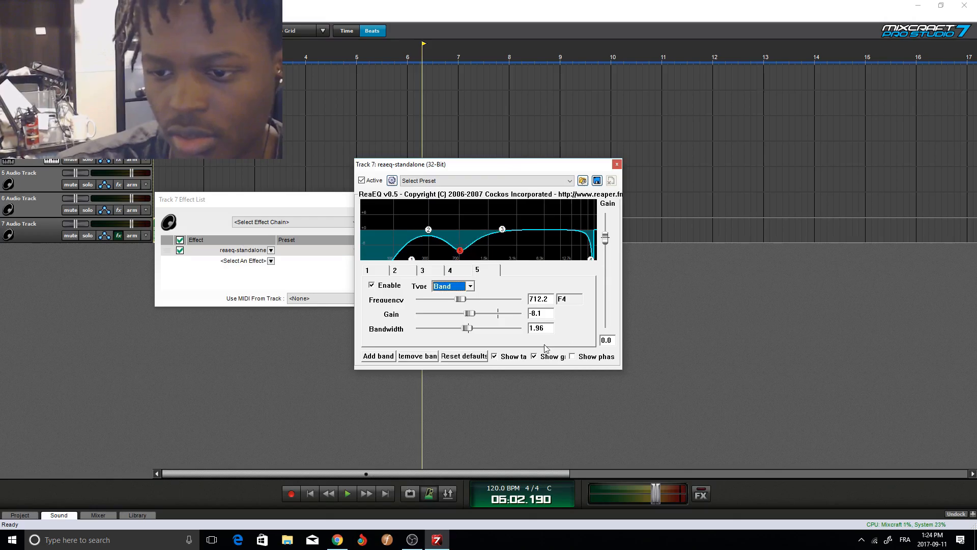
{"action": "double_click", "coordinate": [538, 328]}
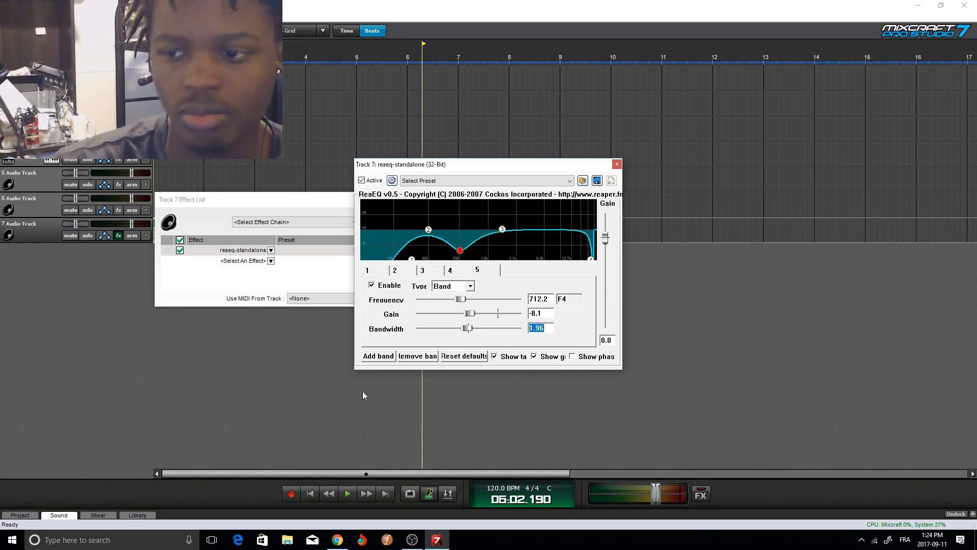
{"action": "left_click", "coordinate": [469, 290]}
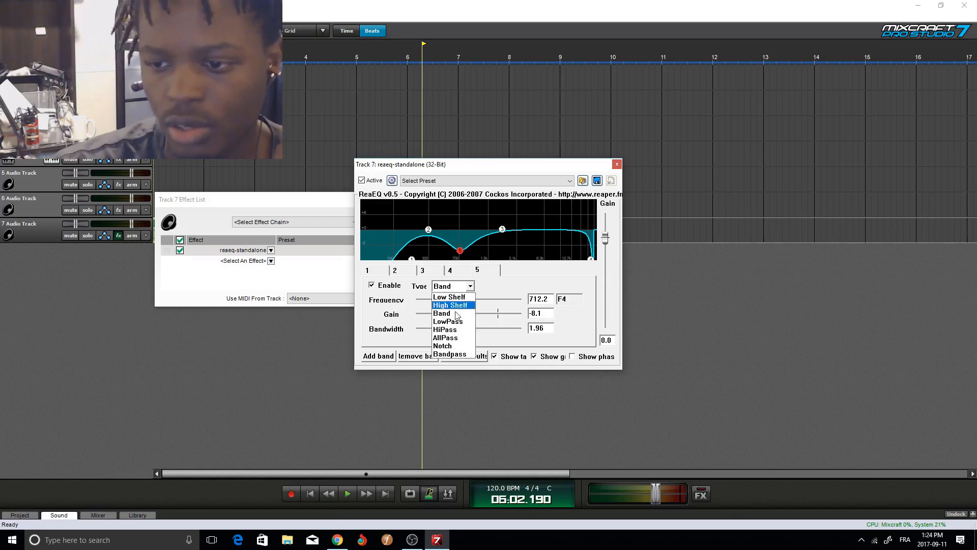
{"action": "left_click", "coordinate": [444, 346]}
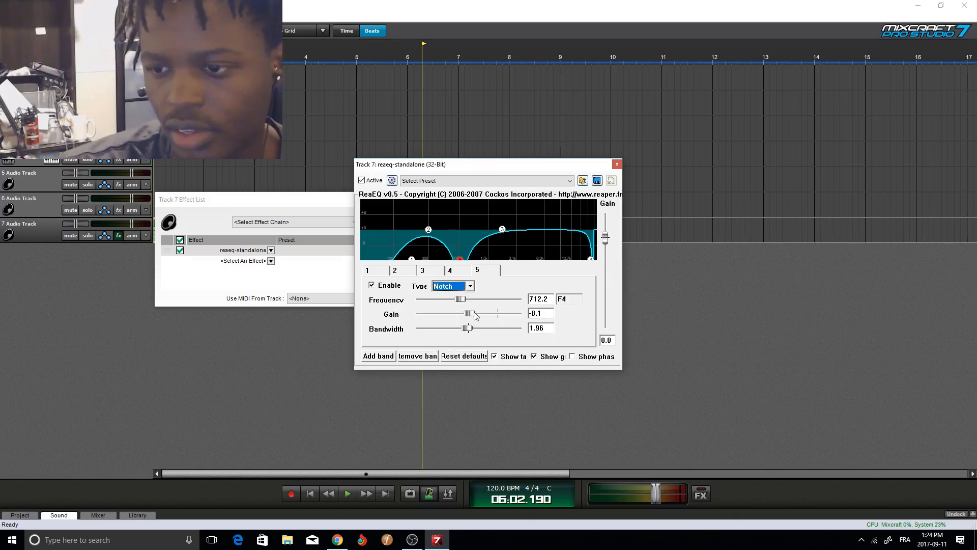
{"action": "double_click", "coordinate": [548, 331]}
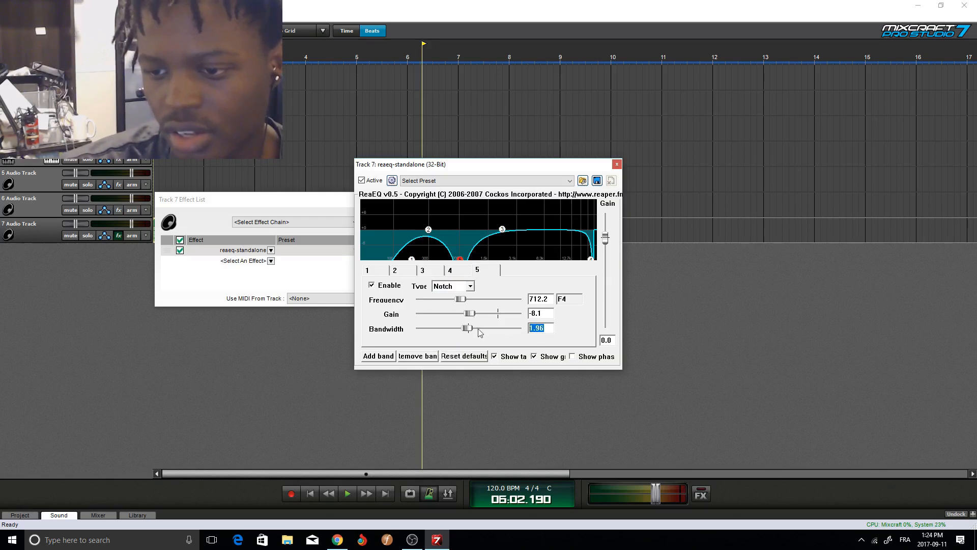
- Try the Bandpass filter type on band 5, restore Notch and look over the saved effect presets
{"action": "left_click", "coordinate": [469, 287]}
{"action": "left_click", "coordinate": [445, 355]}
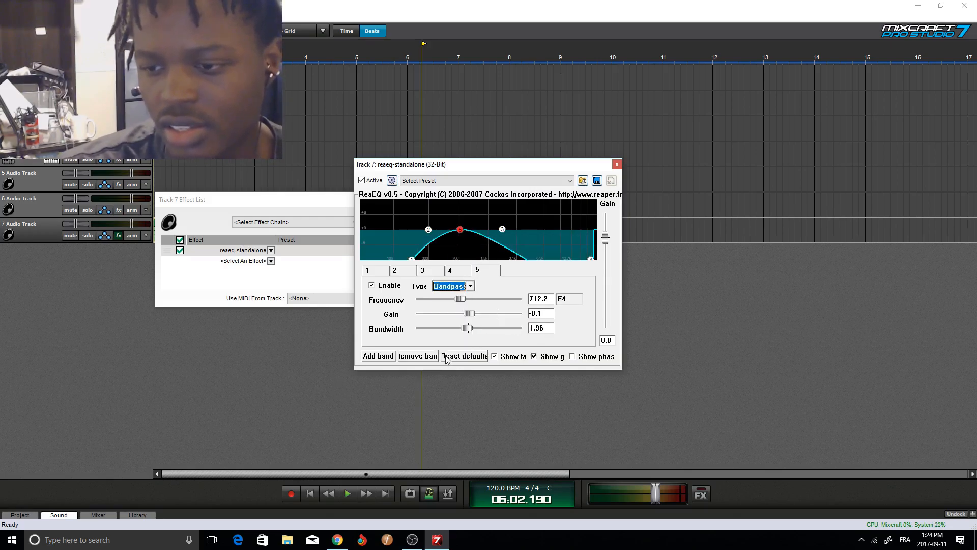
{"action": "left_click", "coordinate": [451, 288]}
{"action": "left_click", "coordinate": [447, 348]}
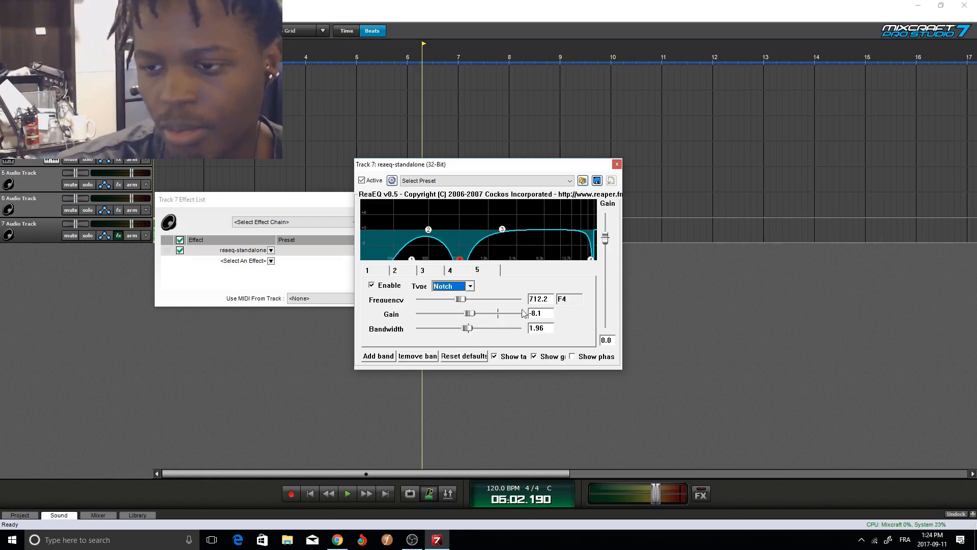
{"action": "left_click", "coordinate": [426, 182]}
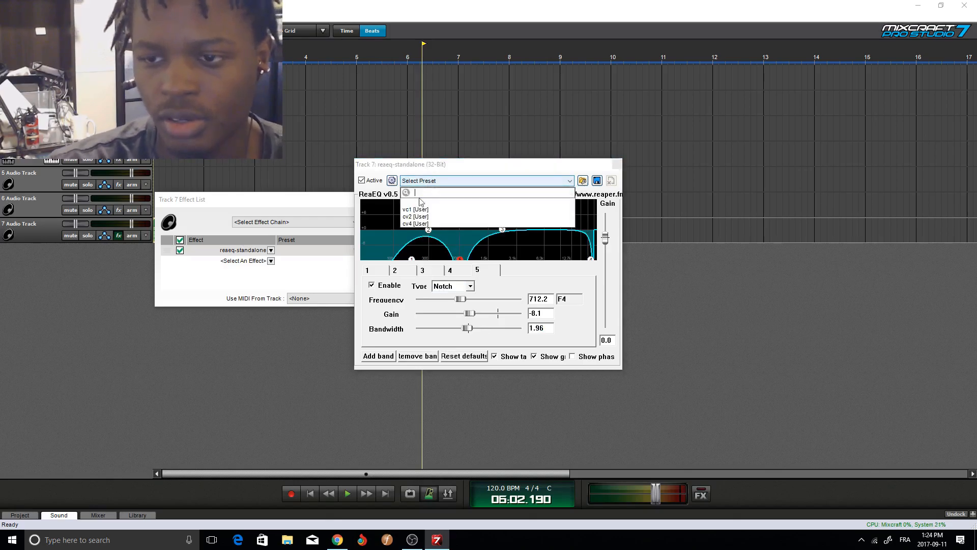
{"action": "left_click", "coordinate": [377, 176]}
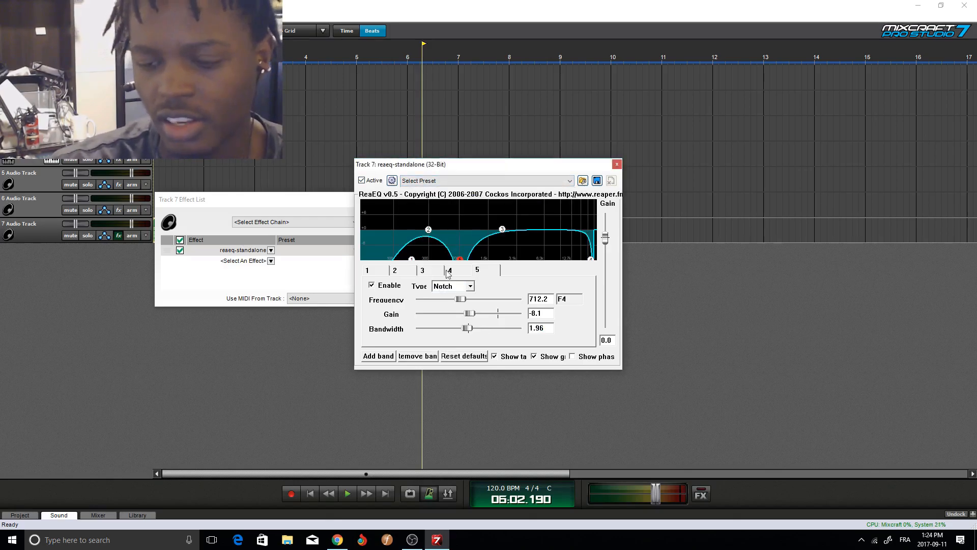
- Switch band 5 to AllPass for comparison and set it back to Notch
{"action": "left_click", "coordinate": [470, 286]}
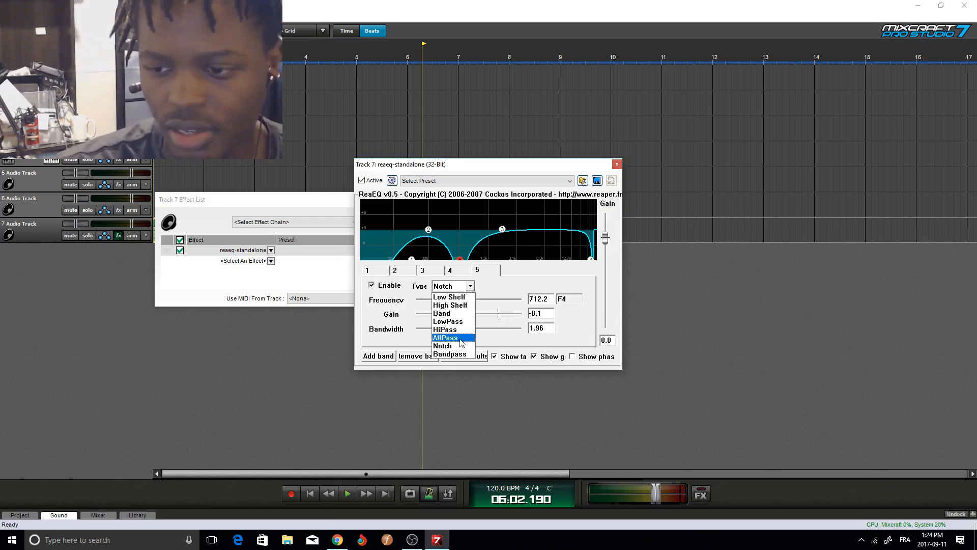
{"action": "left_click", "coordinate": [462, 339]}
{"action": "left_click", "coordinate": [463, 288]}
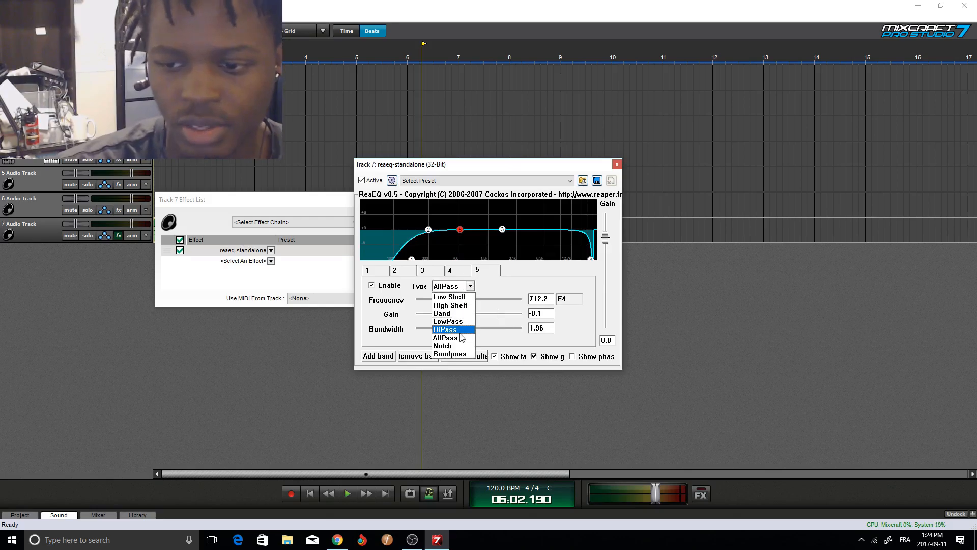
{"action": "left_click", "coordinate": [451, 348]}
- Narrow band 5's notch to a bandwidth of 0.15 and lower its gain to -15.0 dB
{"action": "left_click_drag", "start_coordinate": [552, 329], "coordinate": [530, 329]}
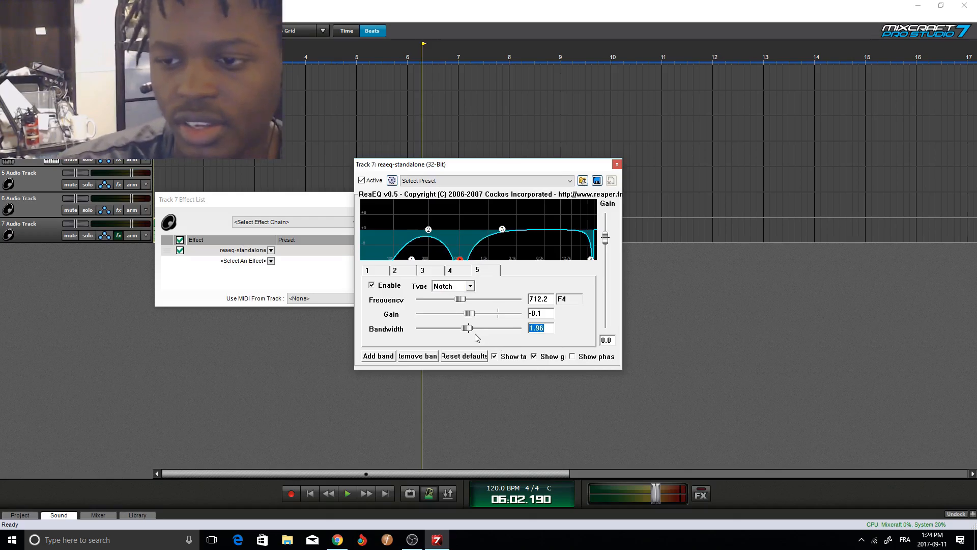
{"action": "left_click_drag", "start_coordinate": [467, 328], "coordinate": [425, 344]}
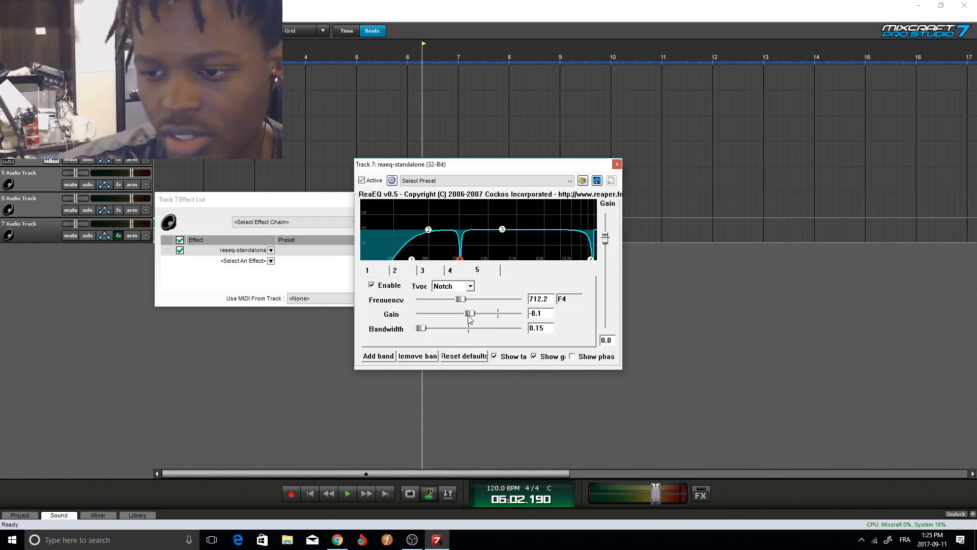
{"action": "mouse_move", "coordinate": [469, 313]}
{"action": "left_mouse_down"}
{"action": "mouse_move", "coordinate": [542, 323]}
{"action": "mouse_move", "coordinate": [460, 323]}
{"action": "mouse_move", "coordinate": [462, 315]}
{"action": "left_mouse_up"}
{"action": "left_click", "coordinate": [479, 274]}
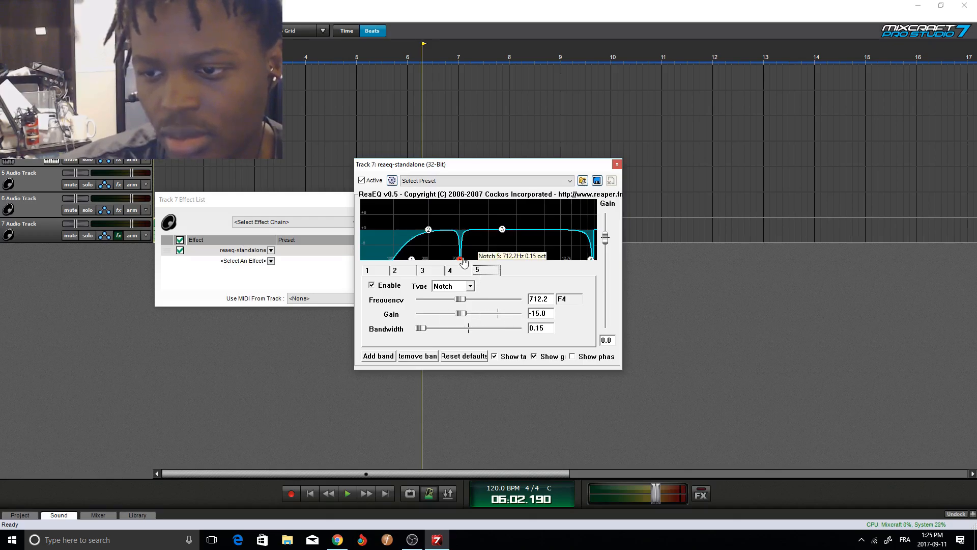
- Move band 5's notch to 735.1 Hz, raise its gain to 21.5 dB and widen its bandwidth to 2.00
{"action": "left_click_drag", "start_coordinate": [461, 313], "coordinate": [490, 313]}
{"action": "left_click_drag", "start_coordinate": [422, 328], "coordinate": [470, 329]}
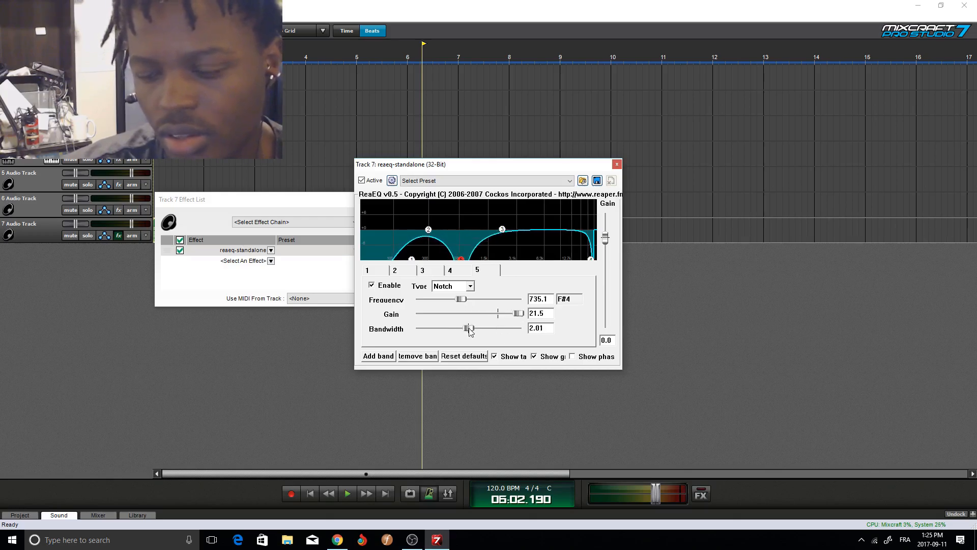
{"action": "left_click", "coordinate": [470, 286]}
{"action": "left_click", "coordinate": [494, 324]}
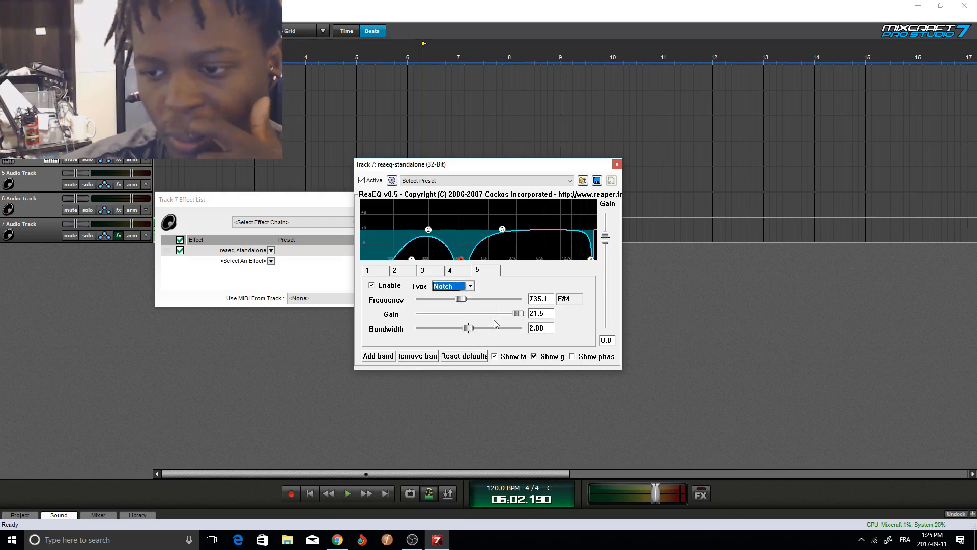
- Lower band 5's gain to -8.8 and on to -42.8 dB, shifting the notch to 776.3 and back to 677.6 Hz
{"action": "left_click_drag", "start_coordinate": [523, 313], "coordinate": [499, 316]}
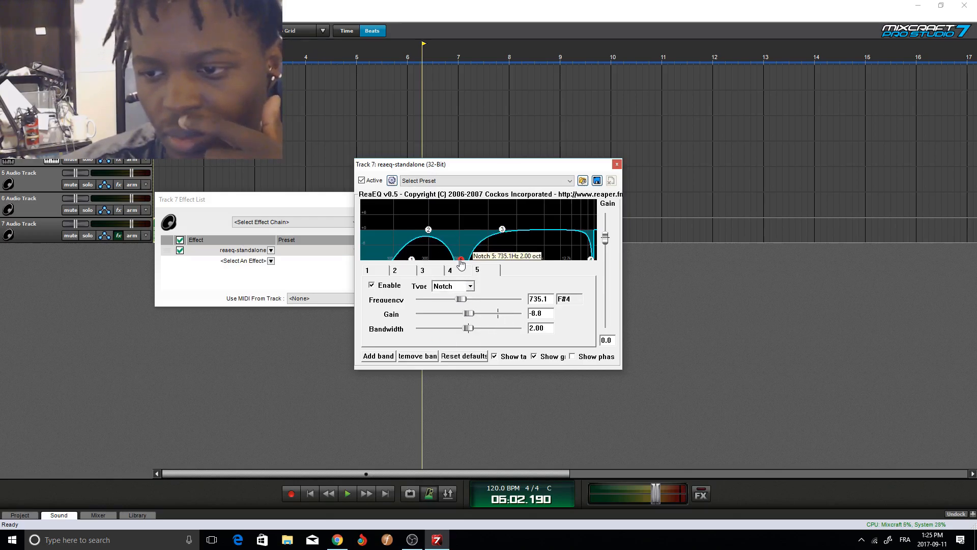
{"action": "mouse_move", "coordinate": [460, 259]}
{"action": "left_mouse_down"}
{"action": "mouse_move", "coordinate": [457, 235]}
{"action": "mouse_move", "coordinate": [462, 242]}
{"action": "left_mouse_up"}
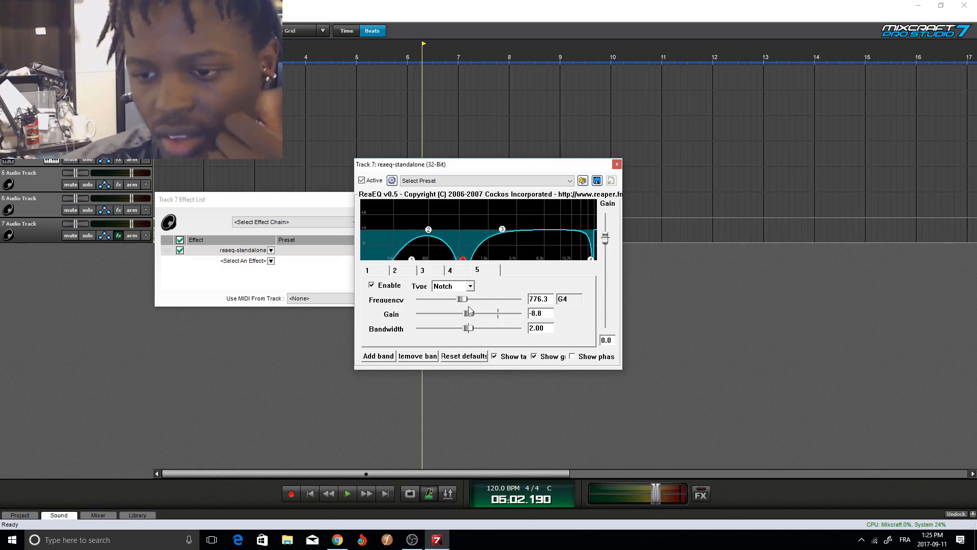
{"action": "left_click_drag", "start_coordinate": [469, 316], "coordinate": [441, 312]}
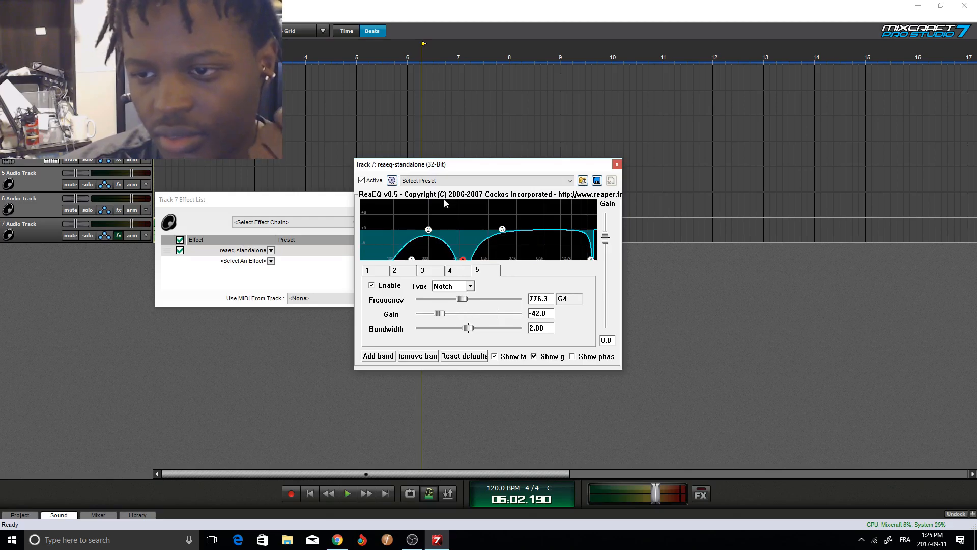
{"action": "left_click_drag", "start_coordinate": [463, 259], "coordinate": [461, 240]}
- Try the Bandpass filter type on band 5 and set its type to Band
{"action": "left_click", "coordinate": [453, 286]}
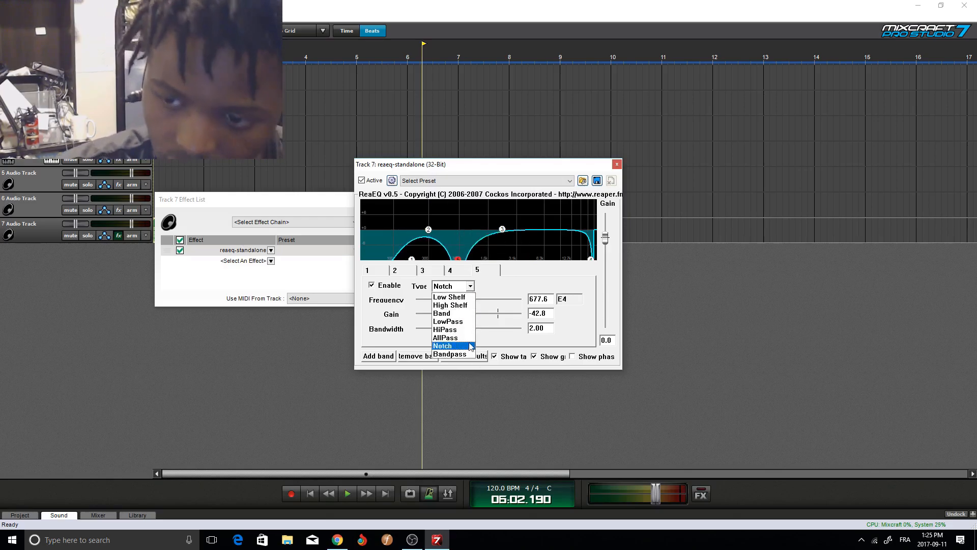
{"action": "left_click", "coordinate": [449, 354]}
{"action": "left_click", "coordinate": [467, 286]}
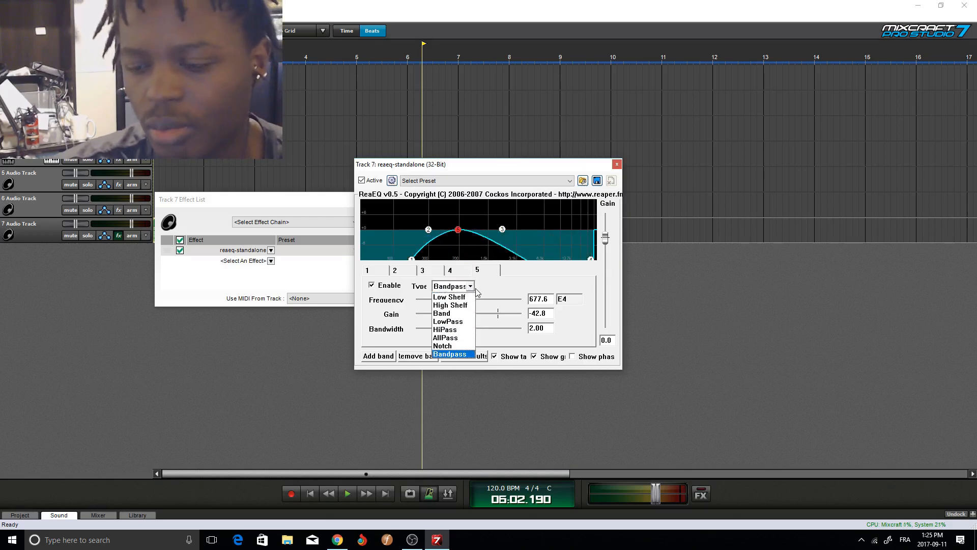
{"action": "left_click", "coordinate": [452, 312]}
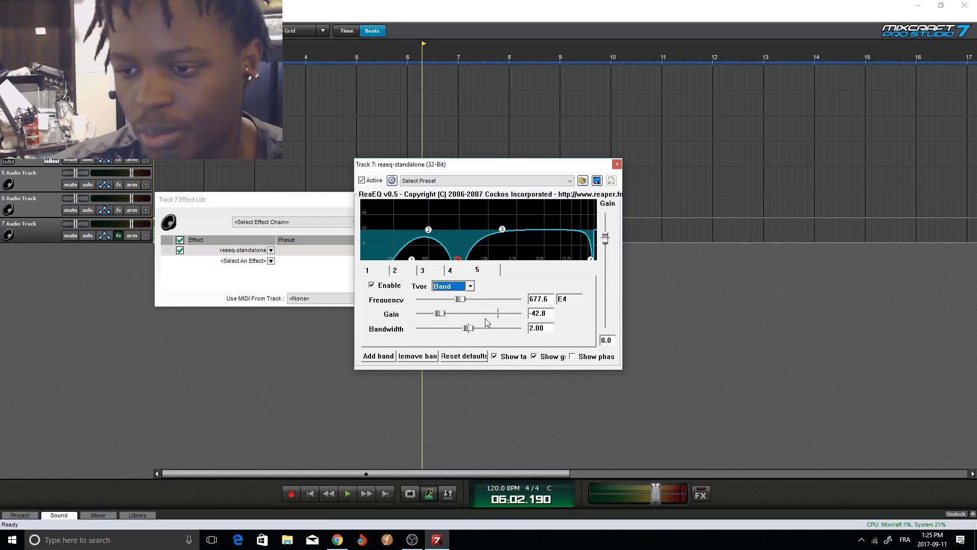
- Boost band 5 to 11.1 dB and narrow its bandwidth to 0.09 to form a sharp peak
{"action": "left_click_drag", "start_coordinate": [471, 332], "coordinate": [514, 314]}
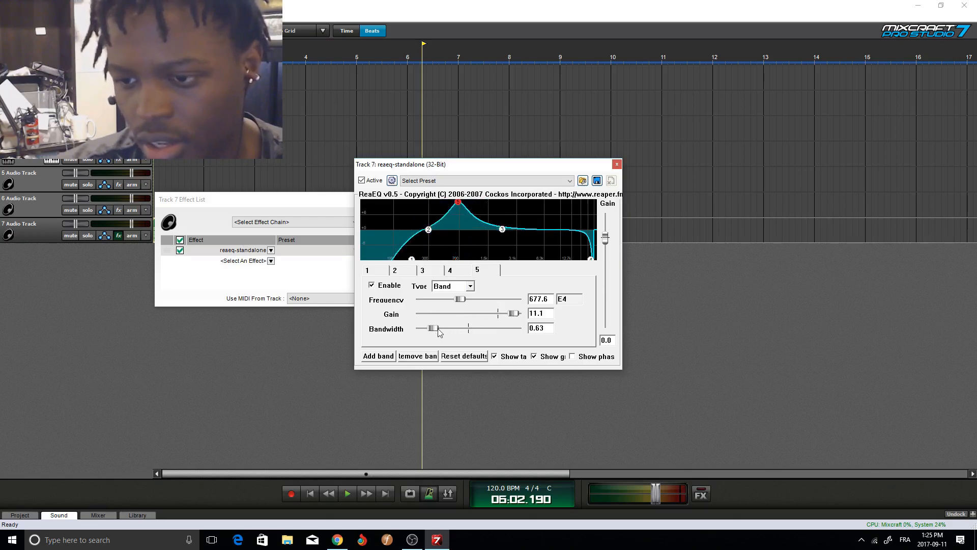
{"action": "left_click_drag", "start_coordinate": [438, 329], "coordinate": [416, 333]}
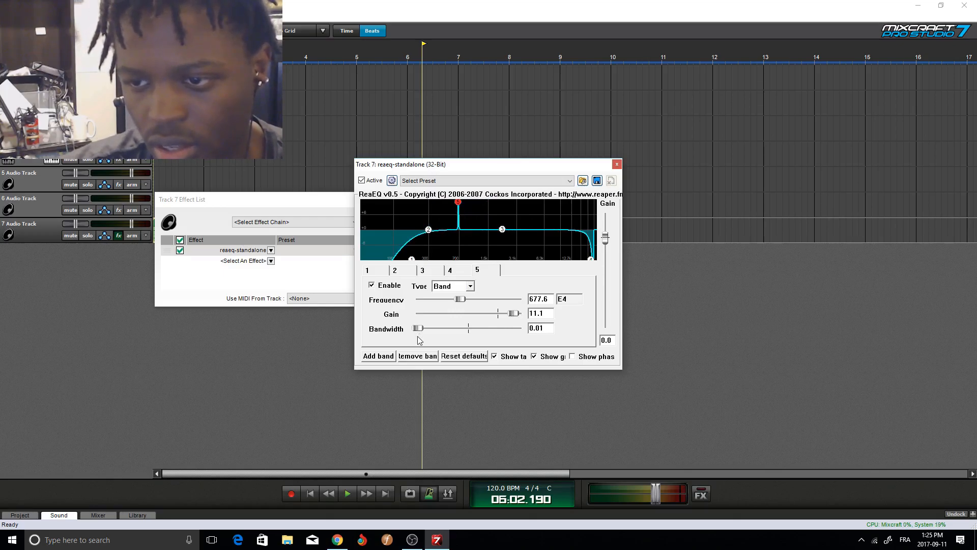
{"action": "left_click_drag", "start_coordinate": [418, 337], "coordinate": [420, 347]}
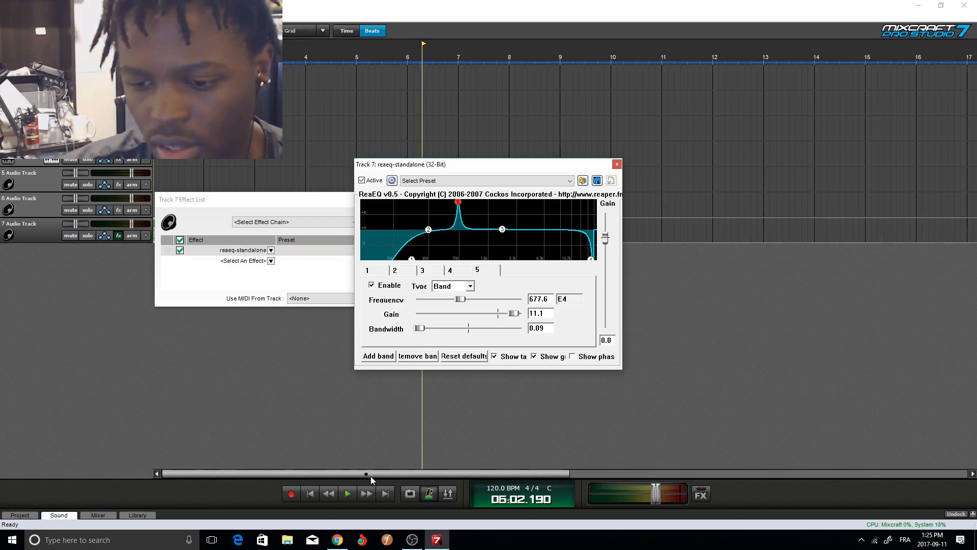
- Play the track from the start, move band 5's narrow peak up to 3620.6 Hz and restart playback from the beginning
{"action": "left_click", "coordinate": [310, 493]}
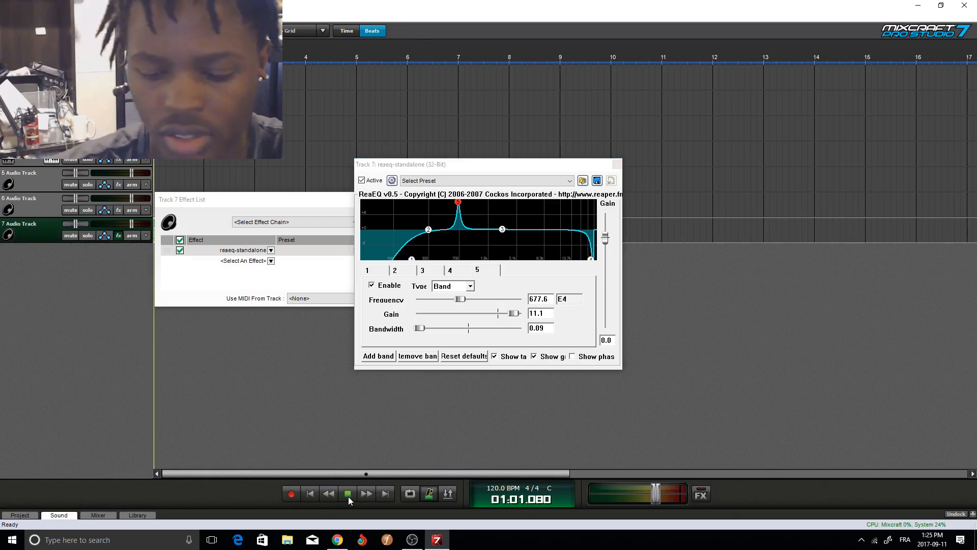
{"action": "left_click", "coordinate": [348, 496]}
{"action": "left_click_drag", "start_coordinate": [462, 301], "coordinate": [493, 306]}
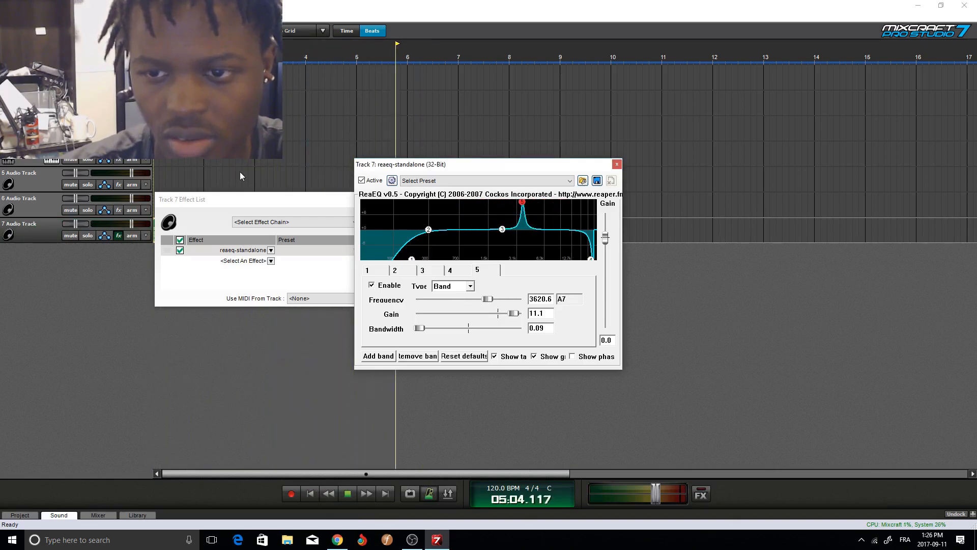
{"action": "left_click", "coordinate": [310, 493]}
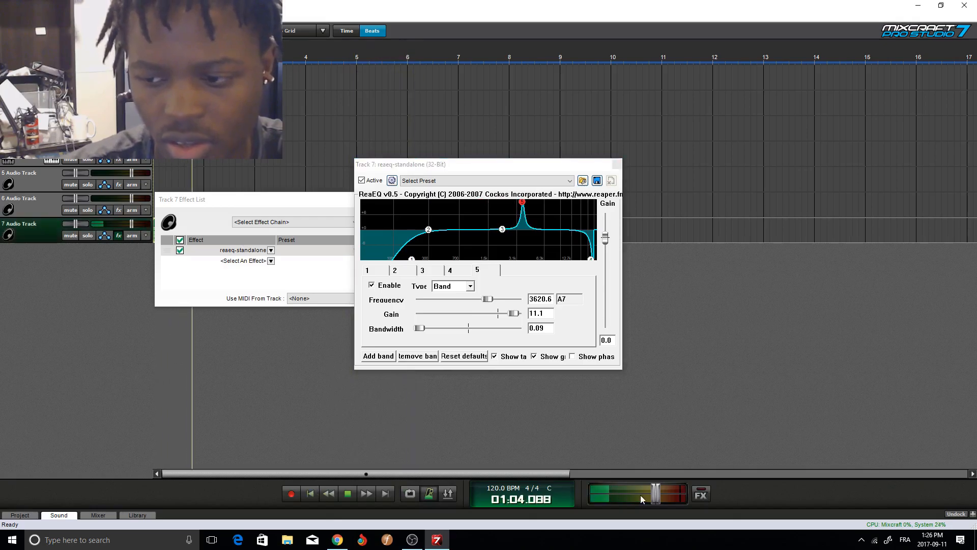
- Raise the master output volume while the track plays and stop playback
{"action": "left_click_drag", "start_coordinate": [655, 495], "coordinate": [683, 504]}
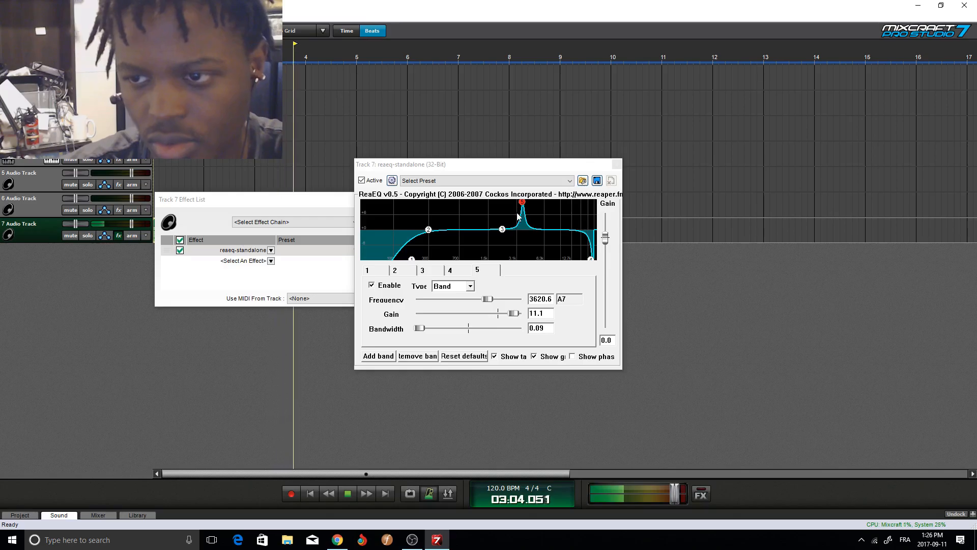
{"action": "key", "text": "space"}
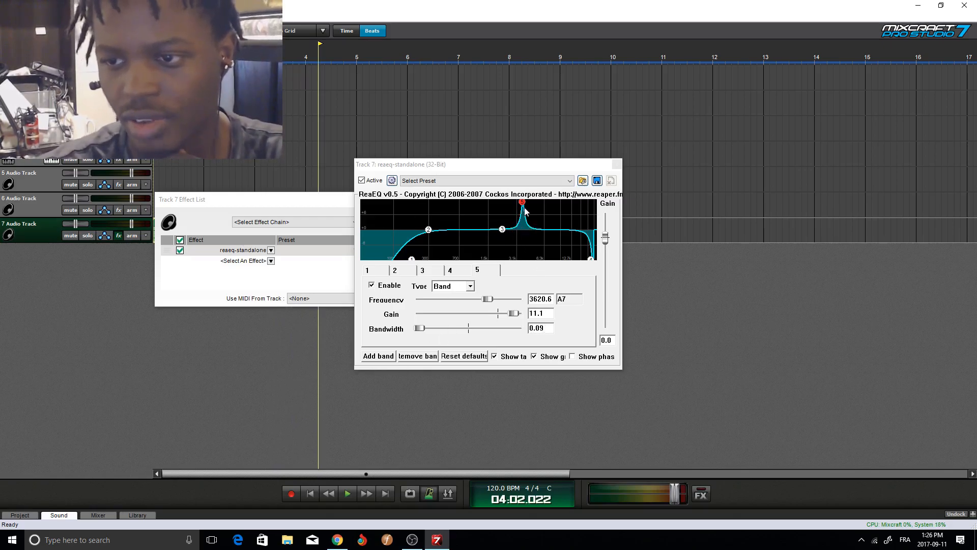
{"action": "mouse_move", "coordinate": [523, 208]}
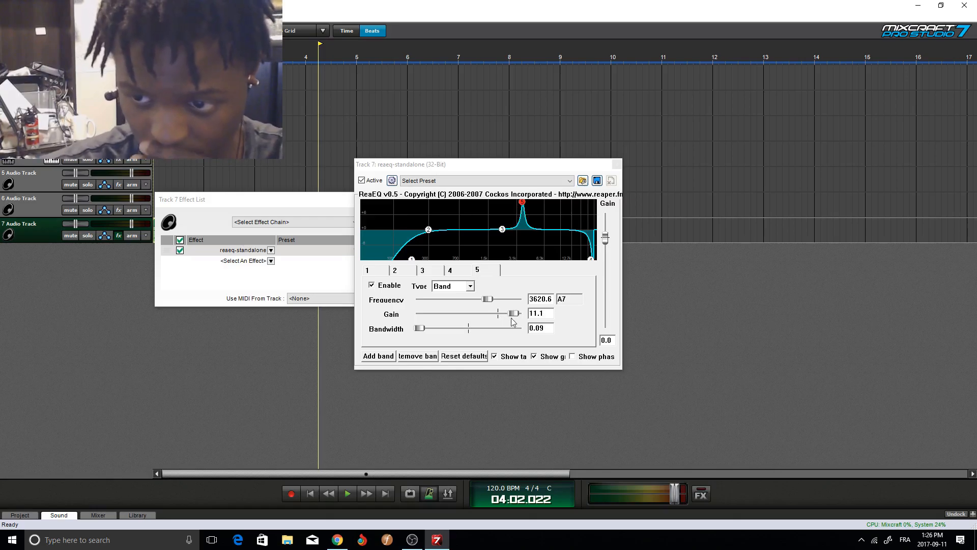
- Cut band 5's gain to -6.2 dB, play the track from the start, fine-tune the cut to -6.4 dB and stop playback
{"action": "left_click_drag", "start_coordinate": [518, 317], "coordinate": [477, 336]}
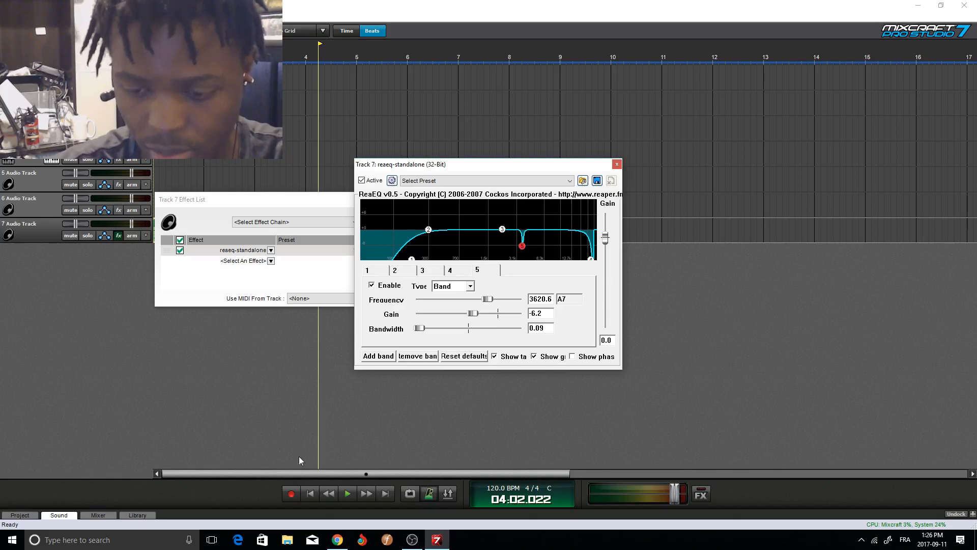
{"action": "left_click", "coordinate": [312, 493]}
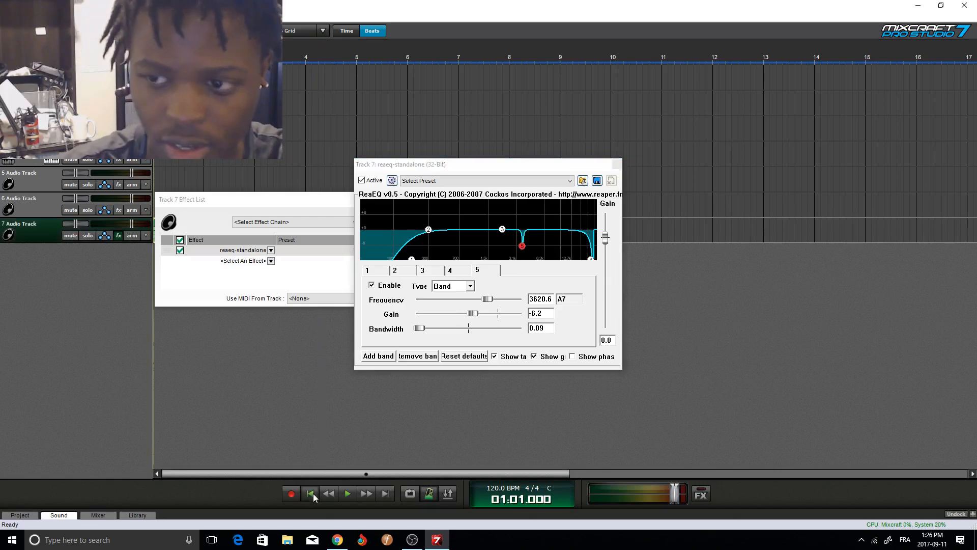
{"action": "left_click", "coordinate": [347, 493]}
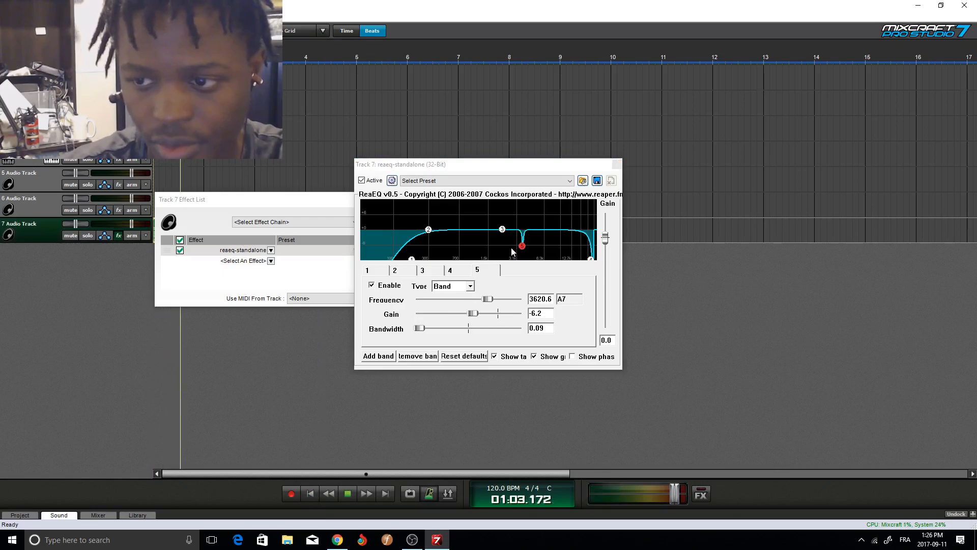
{"action": "mouse_move", "coordinate": [519, 247]}
{"action": "left_mouse_down"}
{"action": "mouse_move", "coordinate": [522, 259]}
{"action": "mouse_move", "coordinate": [522, 246]}
{"action": "left_mouse_up"}
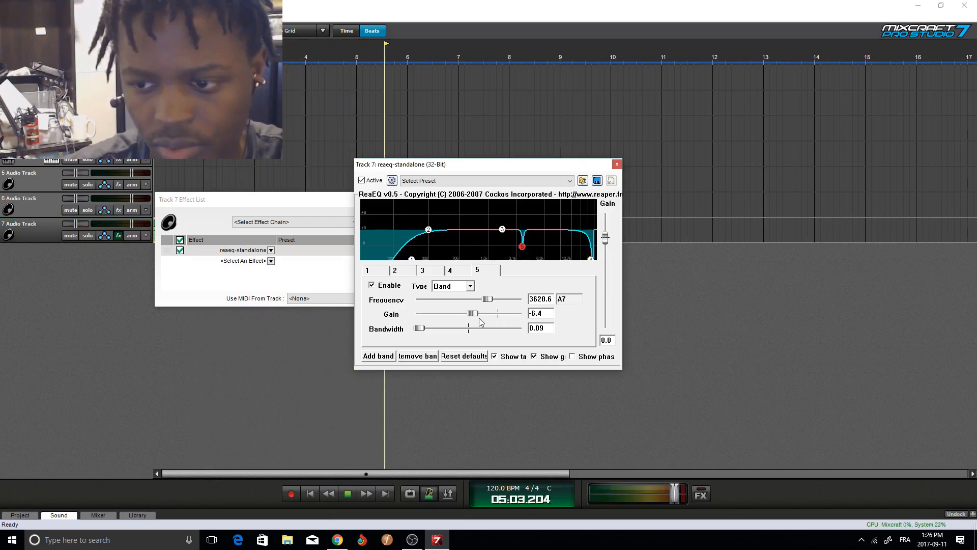
{"action": "left_click", "coordinate": [400, 409]}
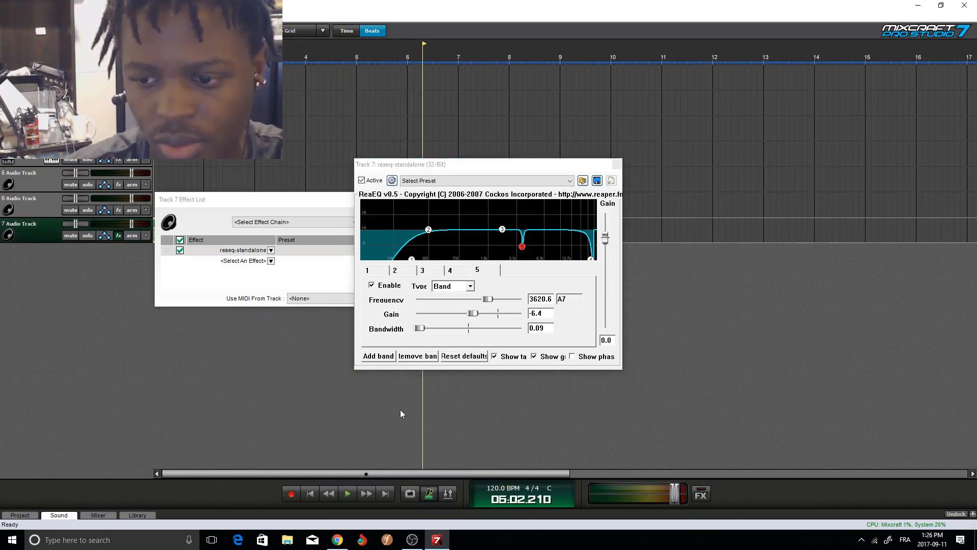
- Deepen band 5's cut to -9.9 dB and audition the track from the beginning
{"action": "key", "text": "Home"}
{"action": "key", "text": "space"}
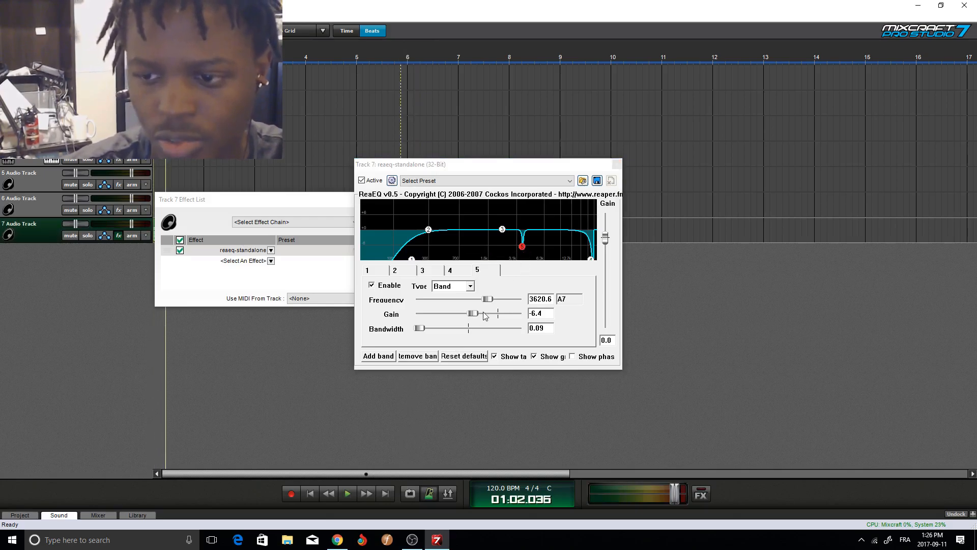
{"action": "left_click_drag", "start_coordinate": [475, 318], "coordinate": [470, 319]}
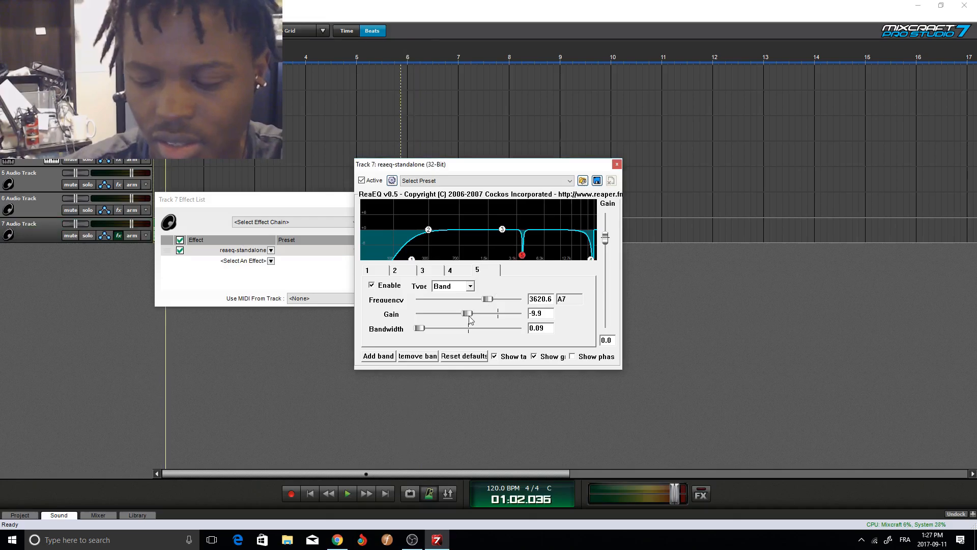
{"action": "left_click", "coordinate": [310, 495]}
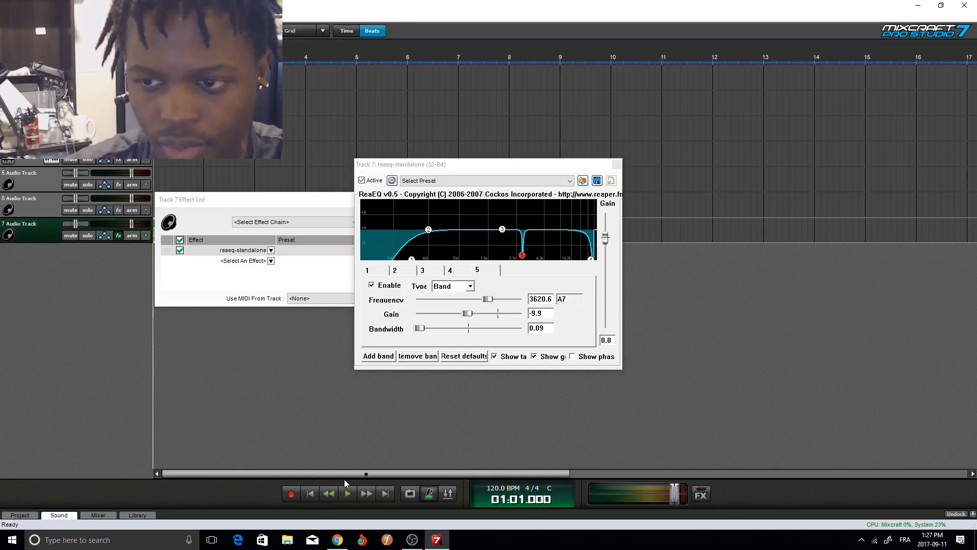
{"action": "key", "text": "space"}
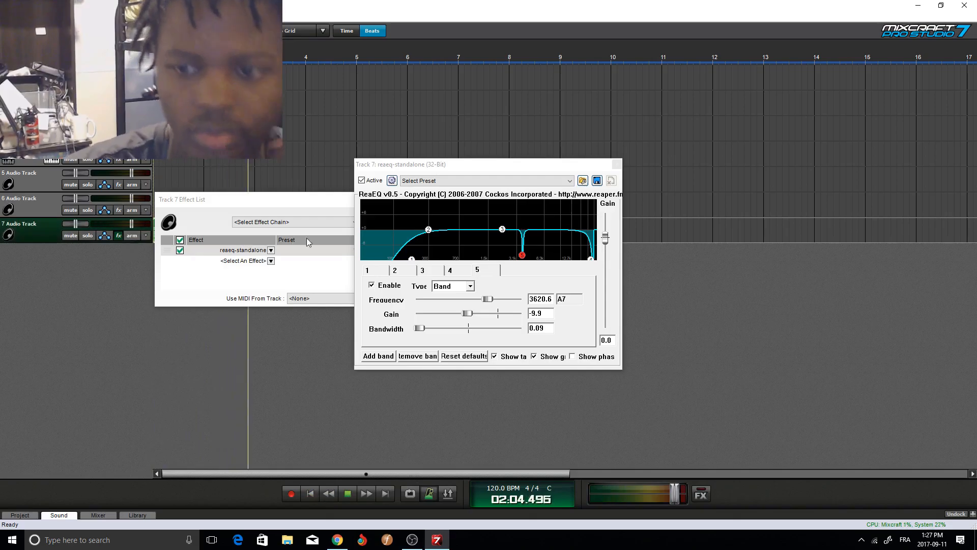
{"action": "left_click", "coordinate": [351, 495]}
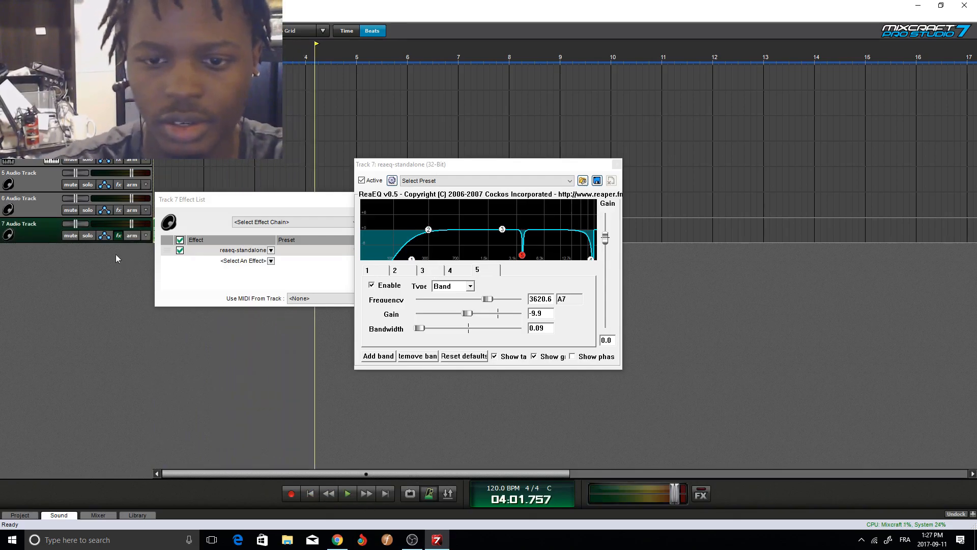
- Search the effects for "mast" and add Classic Master Limiter to track 7 after ReaEQ
{"action": "left_click", "coordinate": [252, 260]}
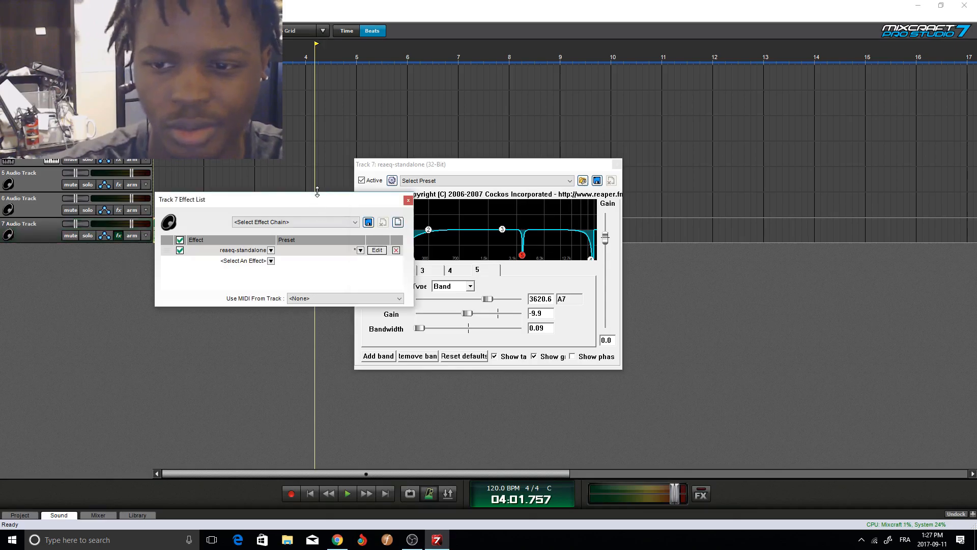
{"action": "left_click", "coordinate": [251, 260]}
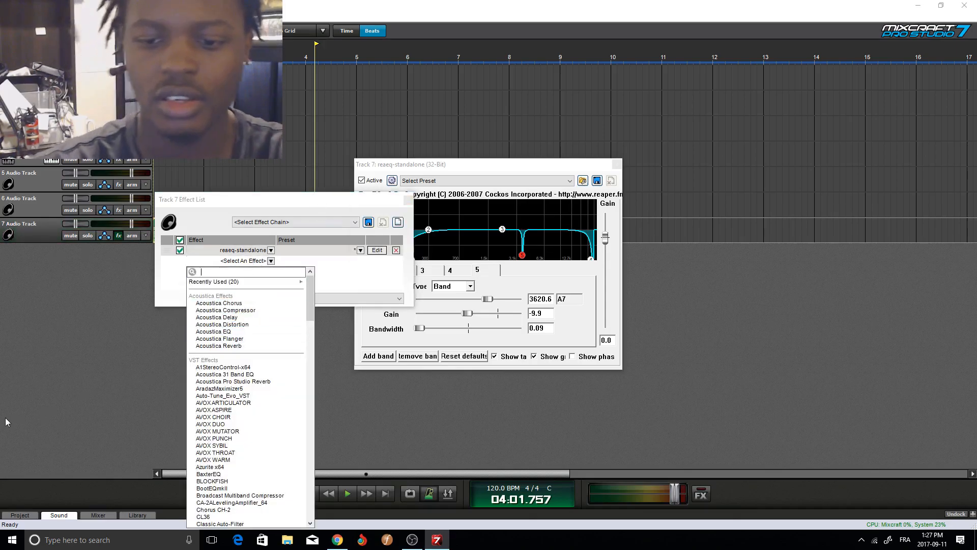
{"action": "type", "text": "ma"}
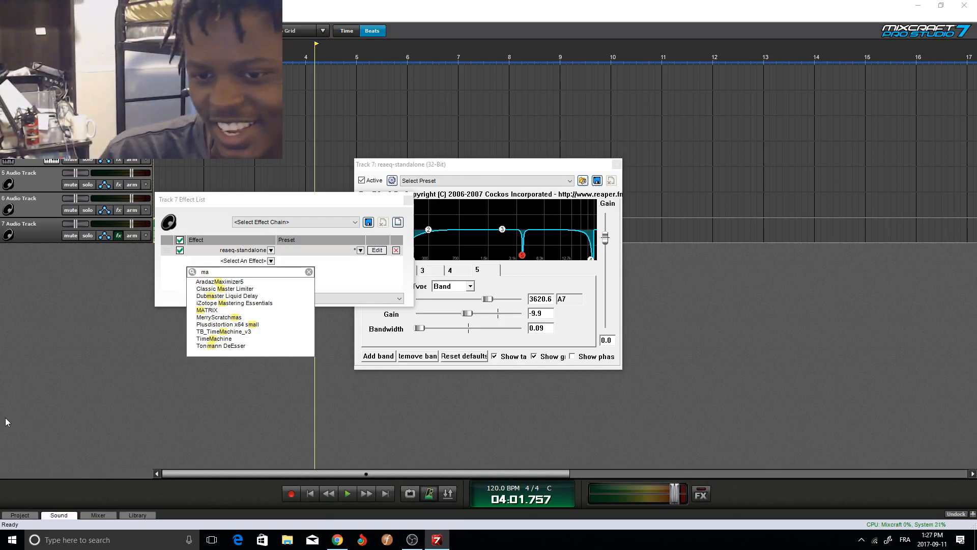
{"action": "key", "text": "BackSpace"}
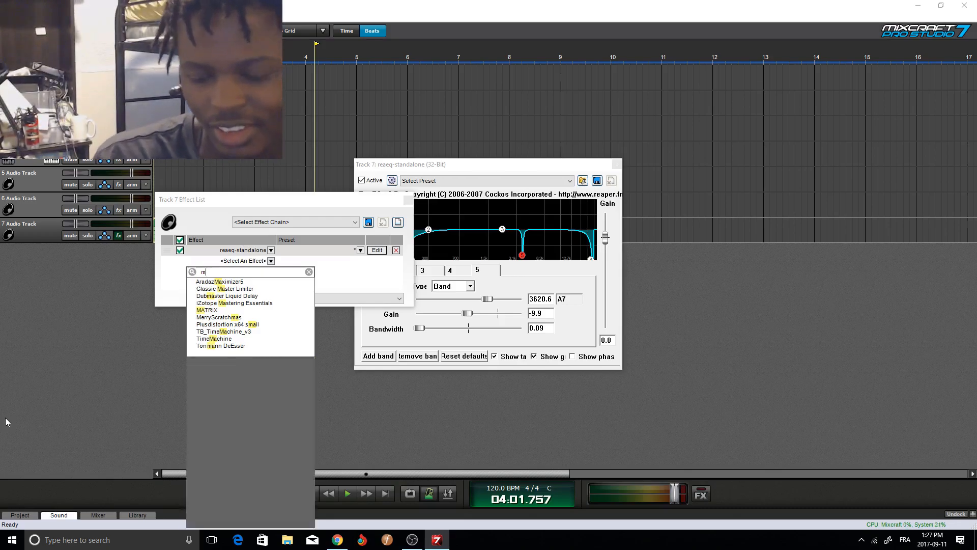
{"action": "key", "text": "BackSpace"}
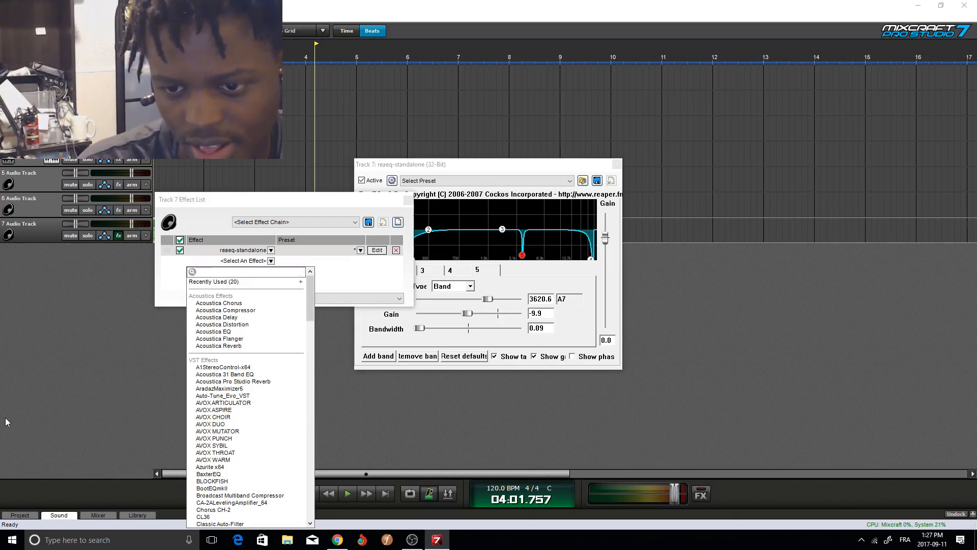
{"action": "type", "text": "mast"}
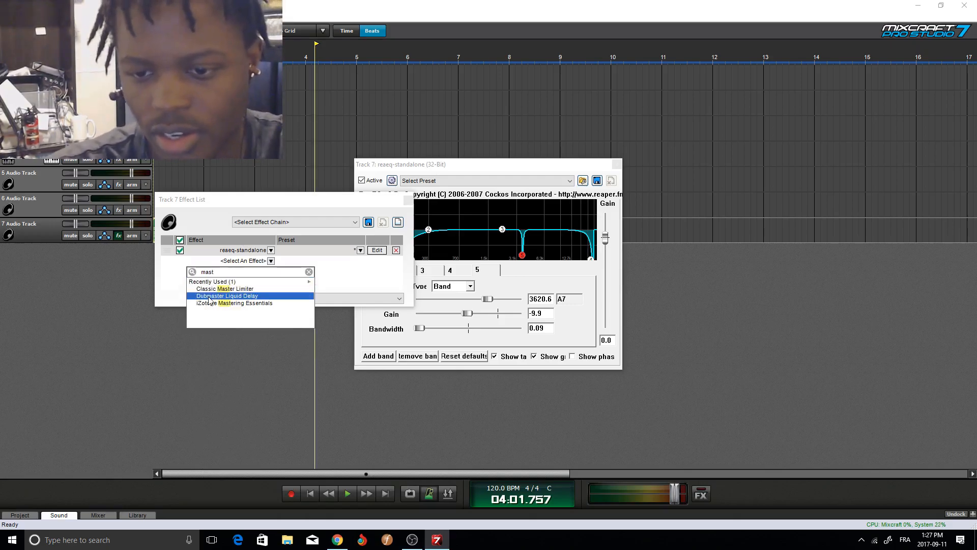
{"action": "left_click", "coordinate": [231, 290]}
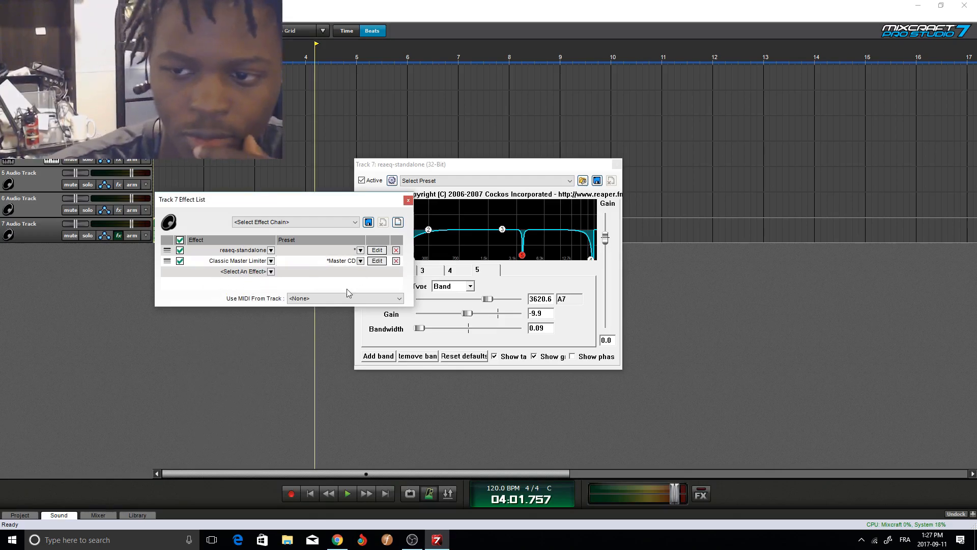
- Open the Classic Master Limiter's settings and lower its threshold to -9 dB, briefly checking playback
{"action": "left_click", "coordinate": [356, 264]}
{"action": "left_click", "coordinate": [256, 282]}
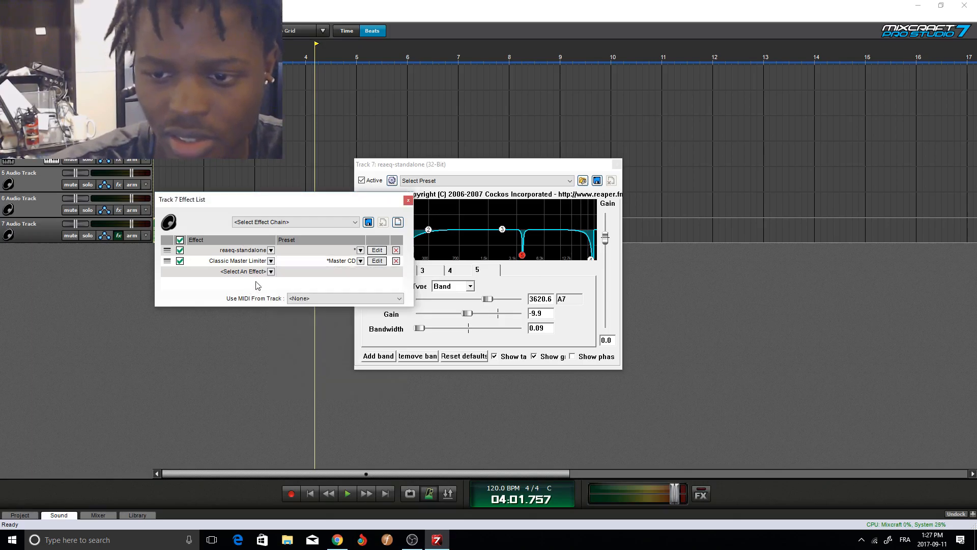
{"action": "left_click", "coordinate": [350, 270]}
{"action": "left_click", "coordinate": [236, 301]}
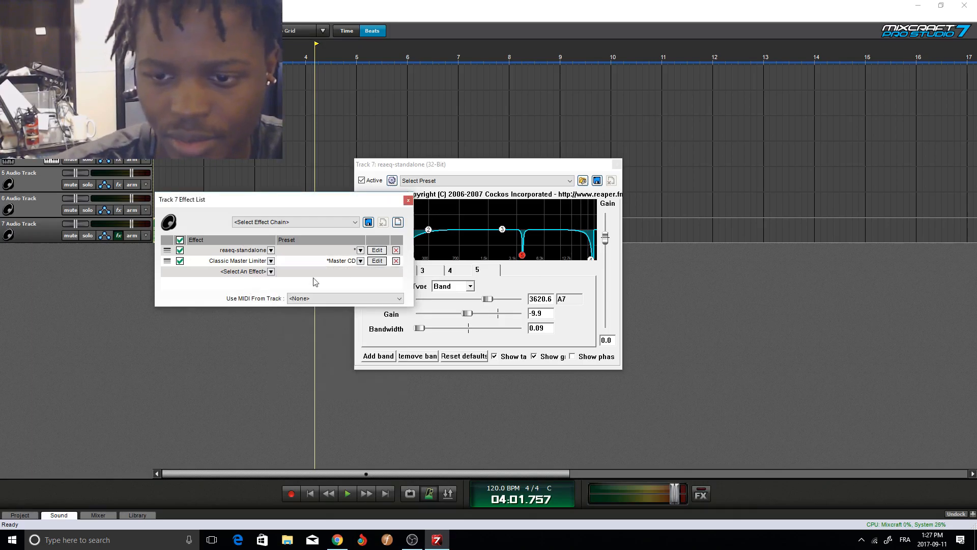
{"action": "left_click", "coordinate": [377, 261]}
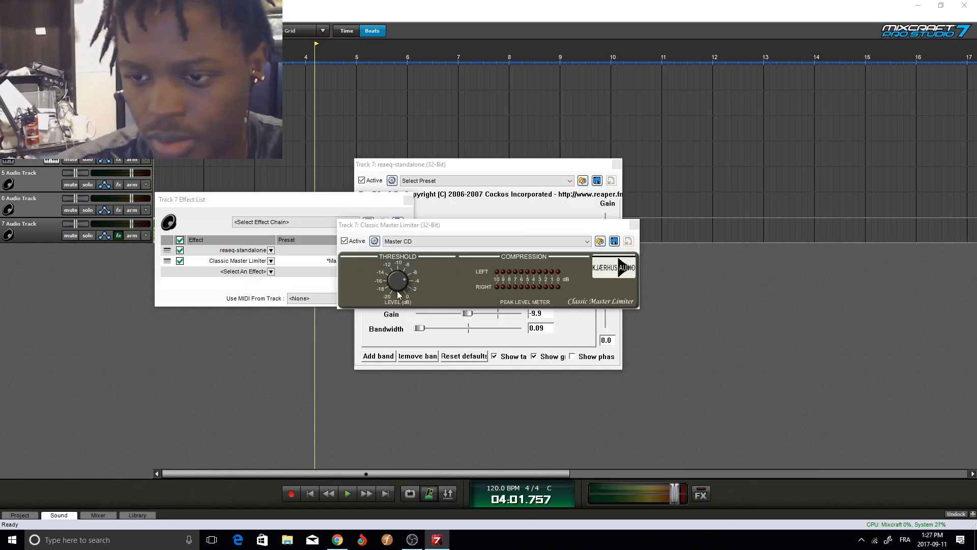
{"action": "left_click", "coordinate": [401, 294]}
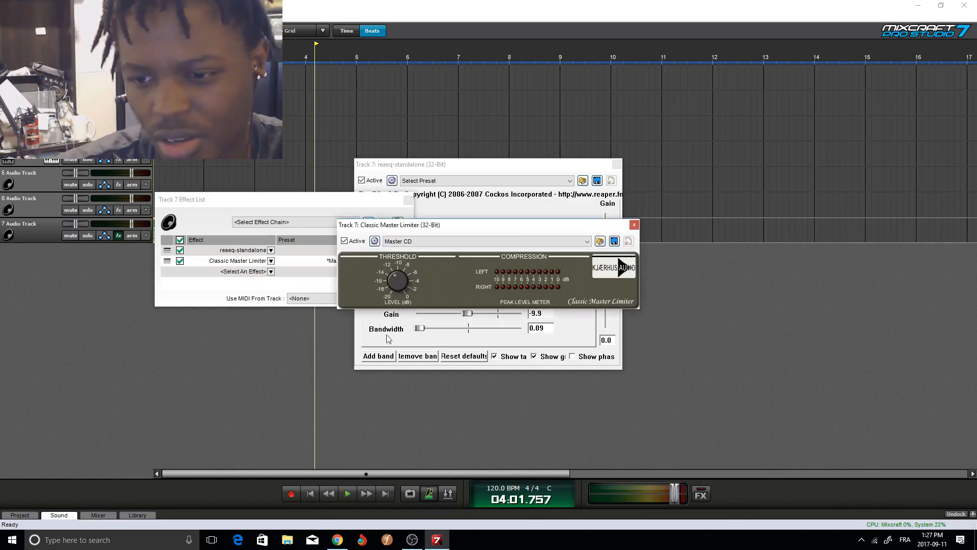
{"action": "left_click", "coordinate": [346, 493]}
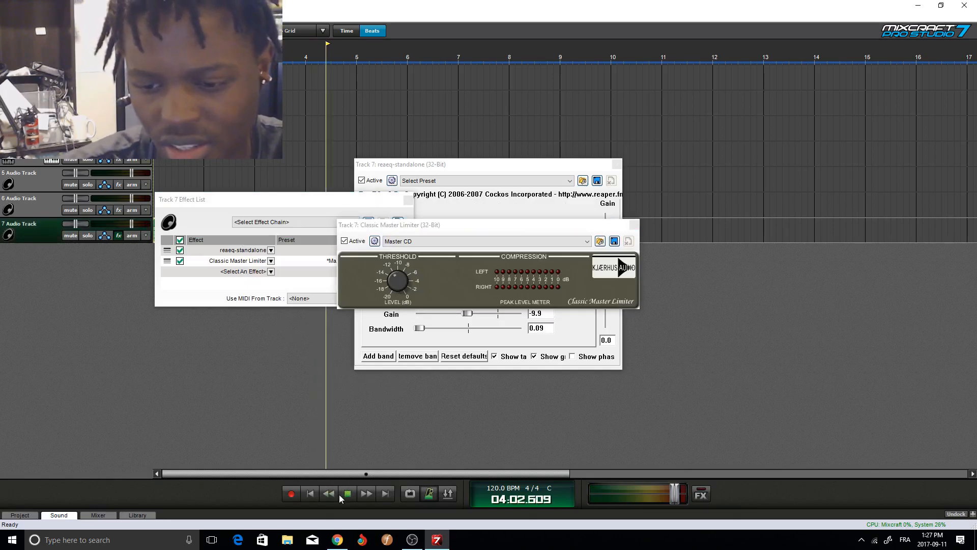
{"action": "left_click", "coordinate": [402, 285]}
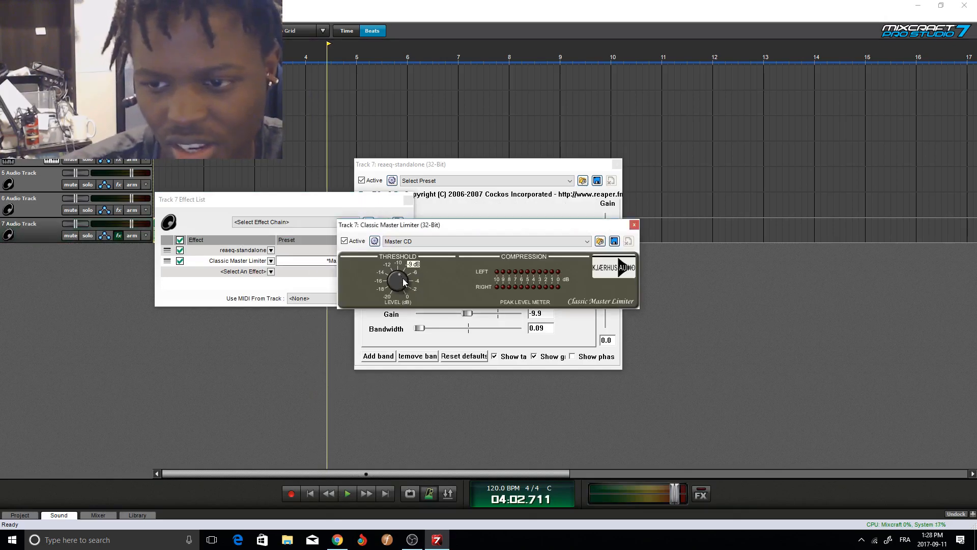
- Play the track from the start and close the limiter, effect list and ReaEQ windows
{"action": "left_click", "coordinate": [322, 496]}
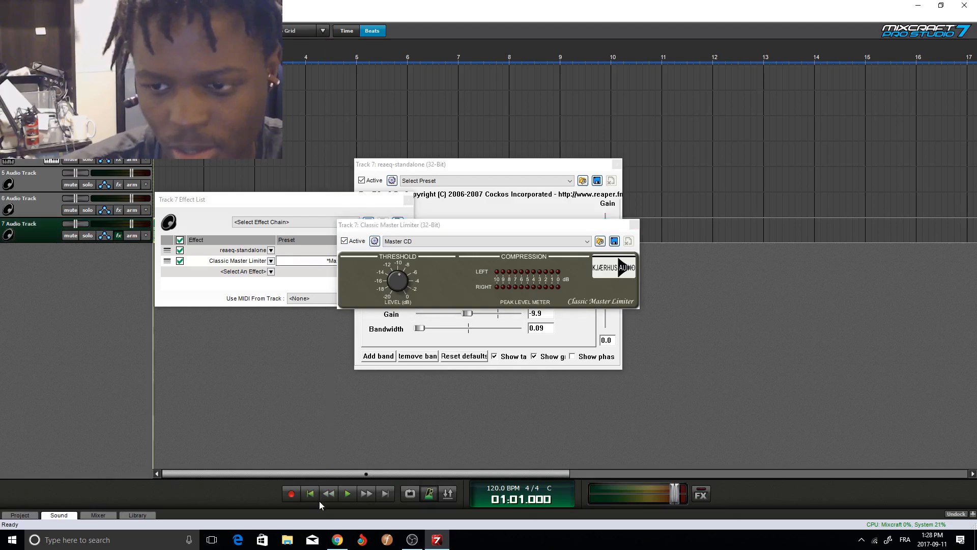
{"action": "left_click", "coordinate": [340, 500]}
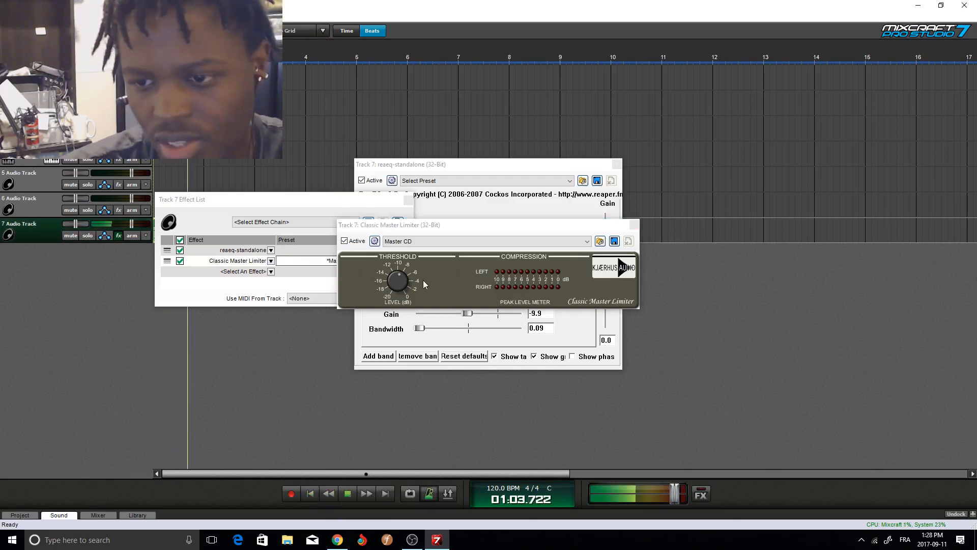
{"action": "left_click", "coordinate": [634, 225]}
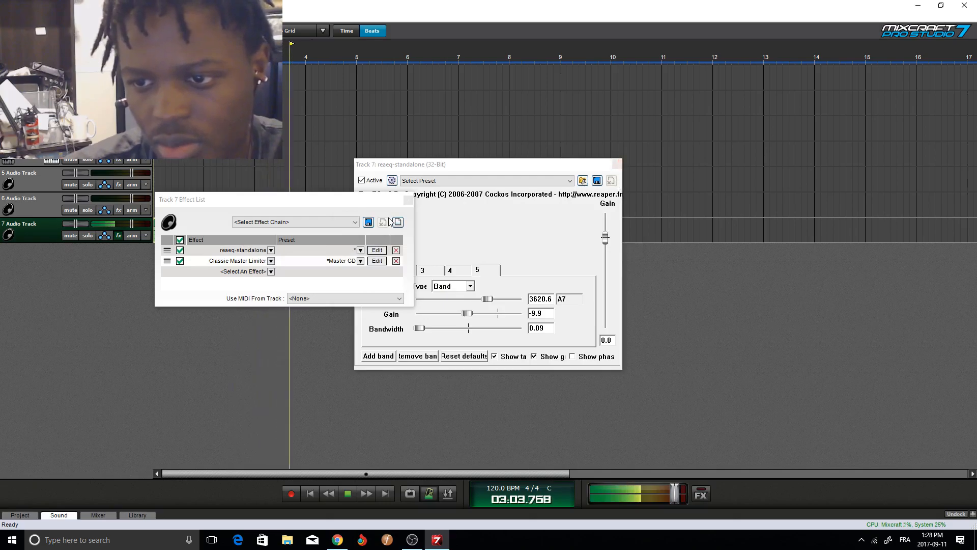
{"action": "left_click", "coordinate": [408, 200]}
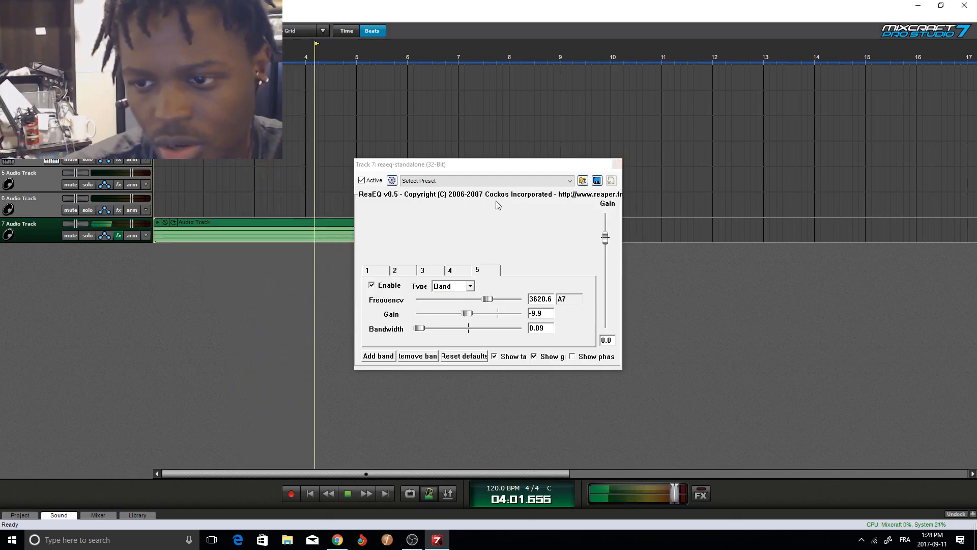
{"action": "left_click", "coordinate": [617, 164]}
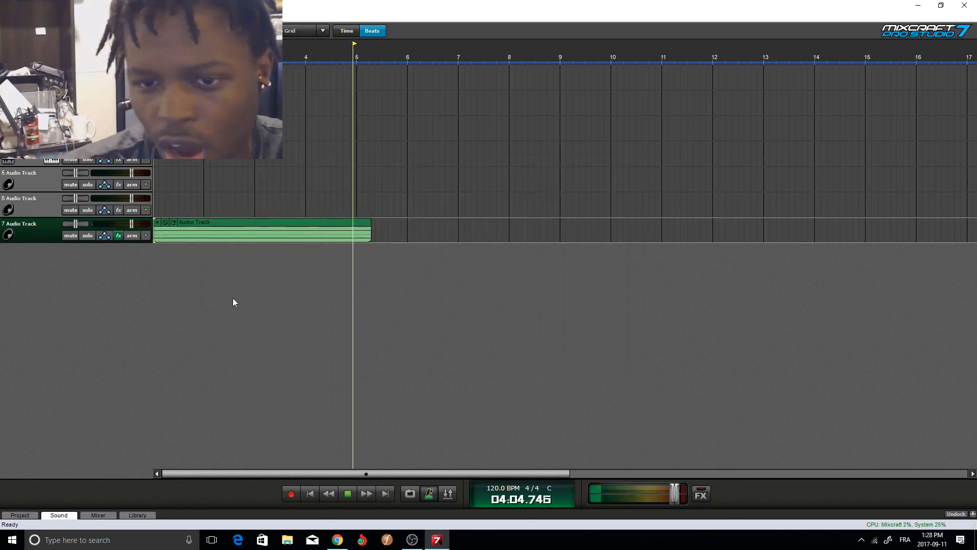
- Replay the processed track from the beginning and stop near the end of the clip
{"action": "left_click", "coordinate": [316, 499]}
{"action": "key", "text": "space"}
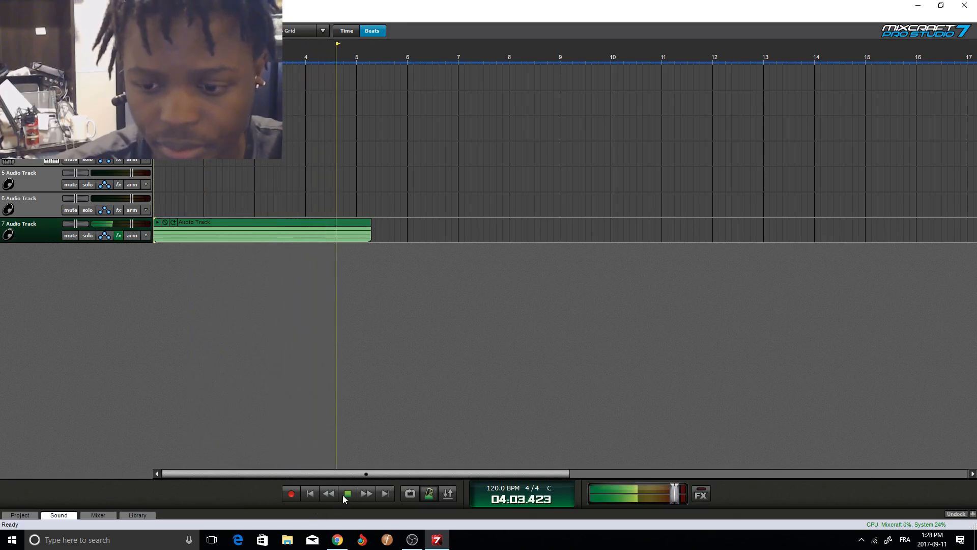
{"action": "key", "text": "space"}
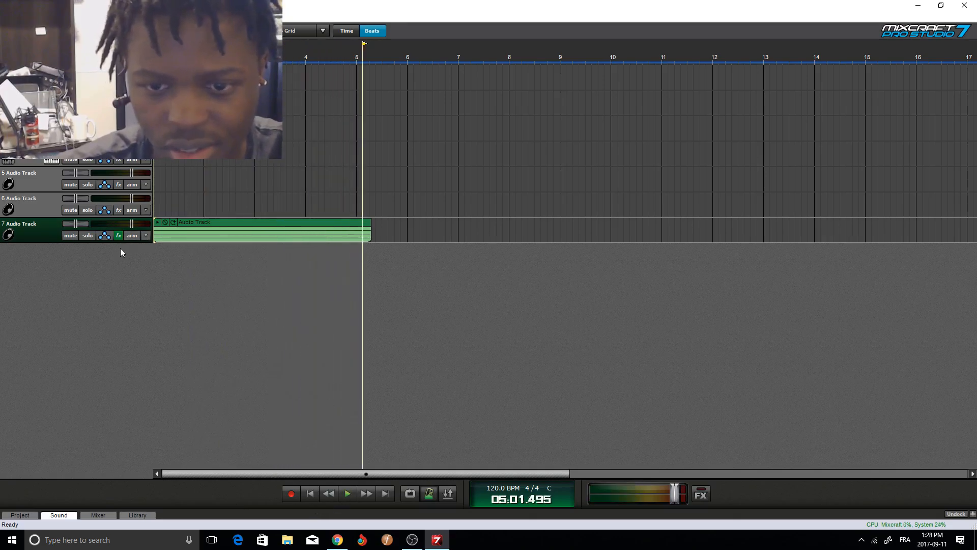
- Bypass ReaEQ in track 7's effect list, then search the effects for "eq" and add Acoustica EQ to the chain
{"action": "left_click", "coordinate": [120, 238]}
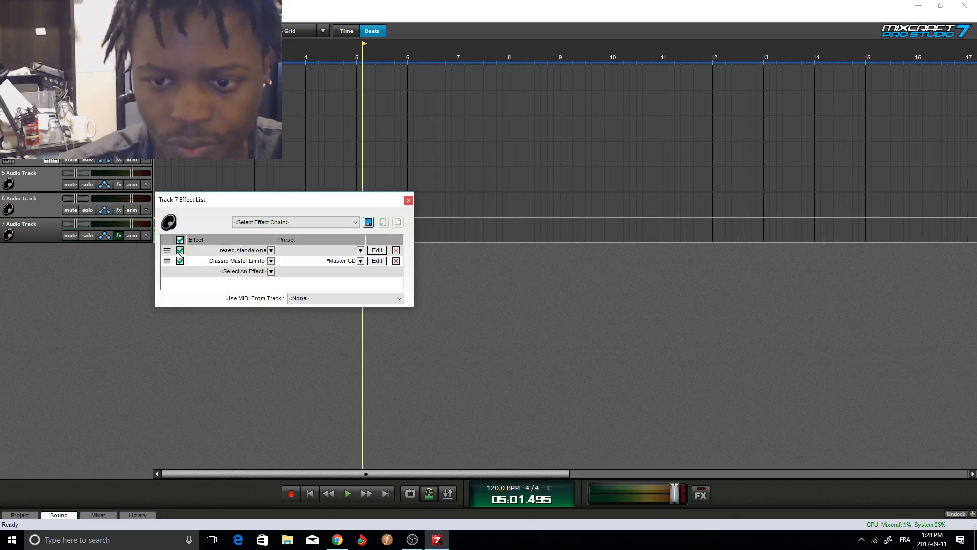
{"action": "left_click", "coordinate": [179, 250]}
{"action": "left_click", "coordinate": [189, 271]}
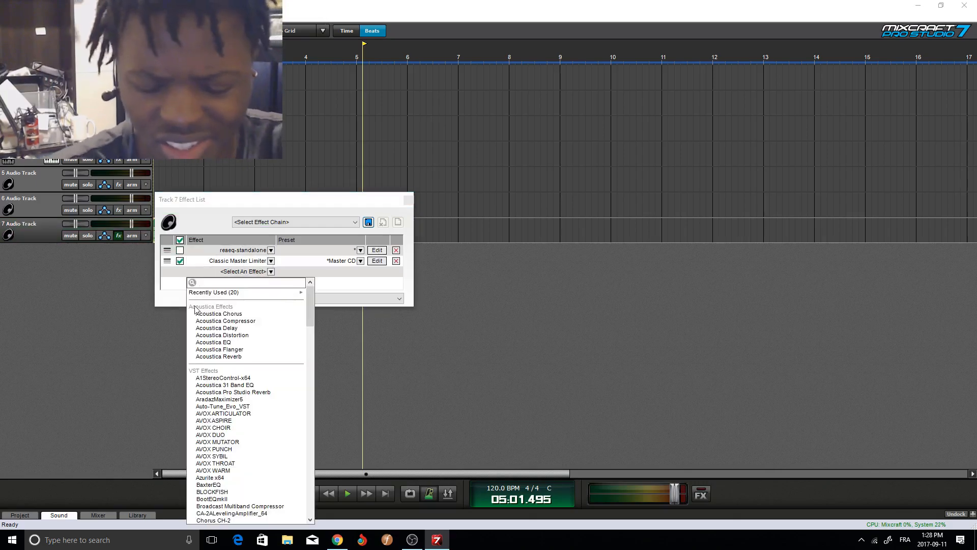
{"action": "type", "text": "eq"}
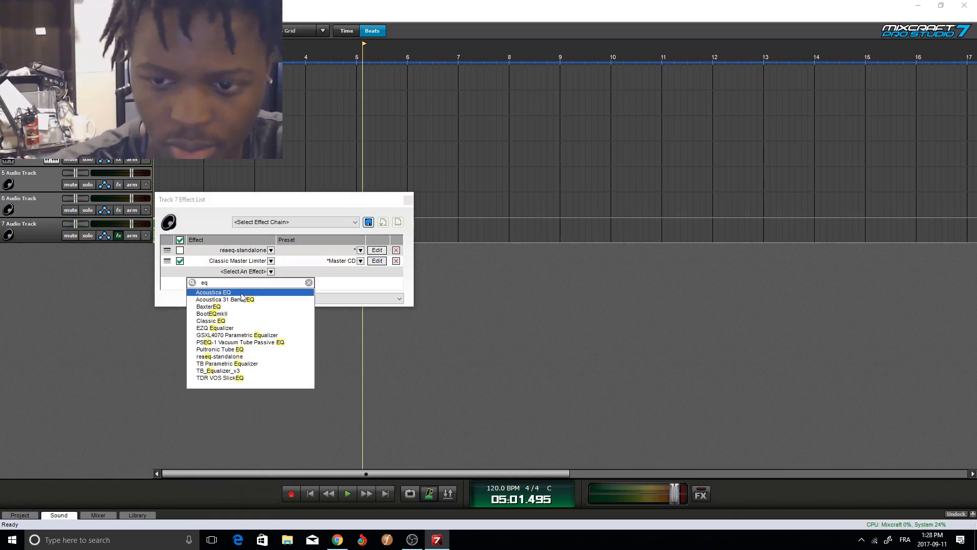
{"action": "left_click", "coordinate": [241, 294]}
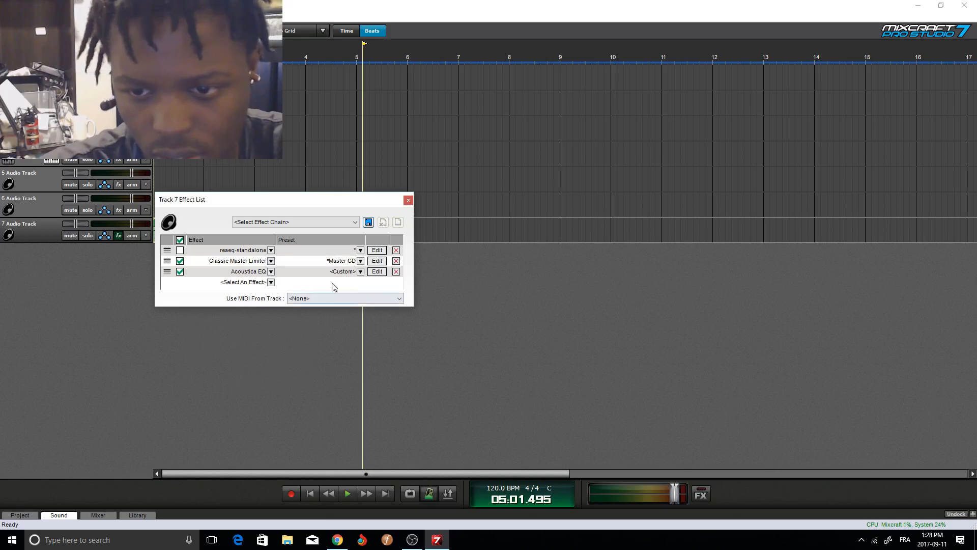
- Open the Acoustica EQ and ReaEQ settings of track 7 and arrange their windows side by side for comparison
{"action": "left_click", "coordinate": [376, 272]}
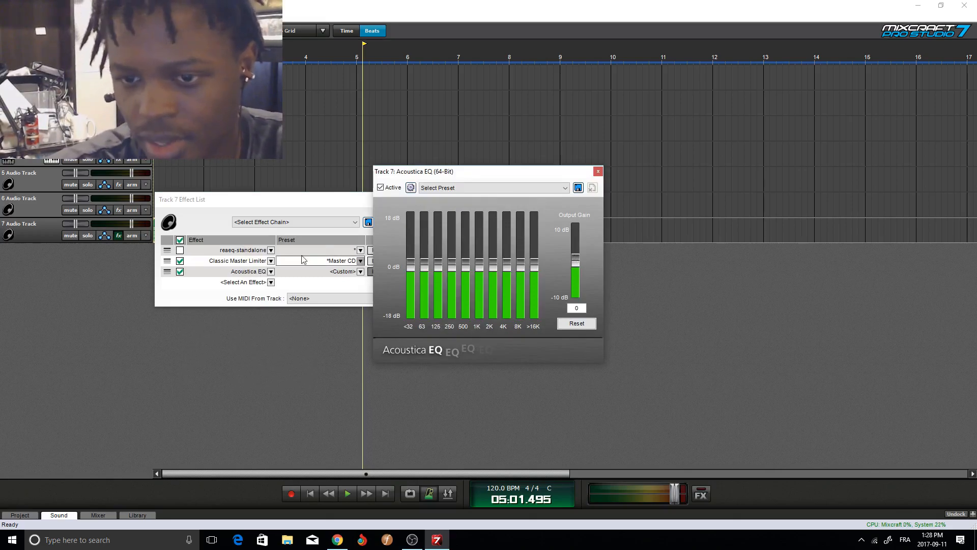
{"action": "left_click_drag", "start_coordinate": [339, 203], "coordinate": [276, 210]}
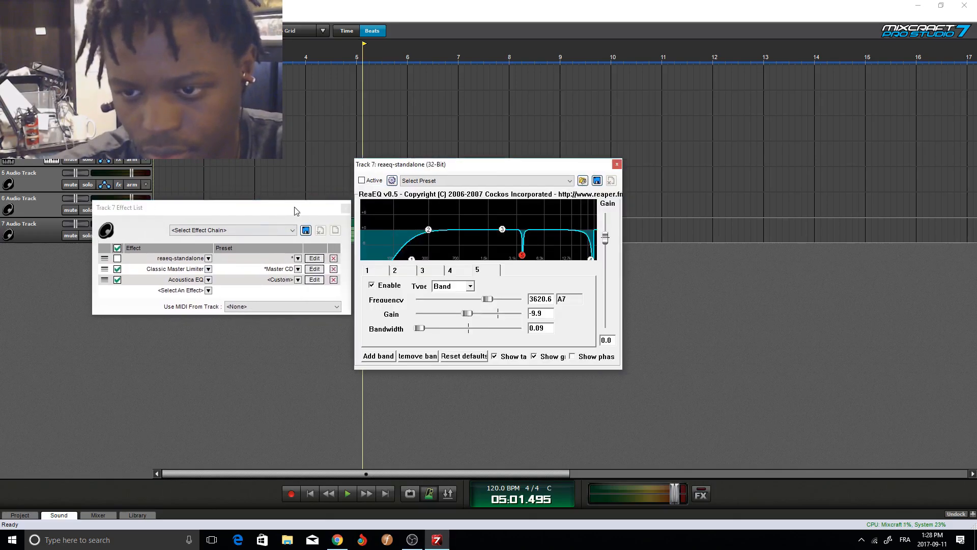
{"action": "left_click_drag", "start_coordinate": [481, 165], "coordinate": [173, 97]}
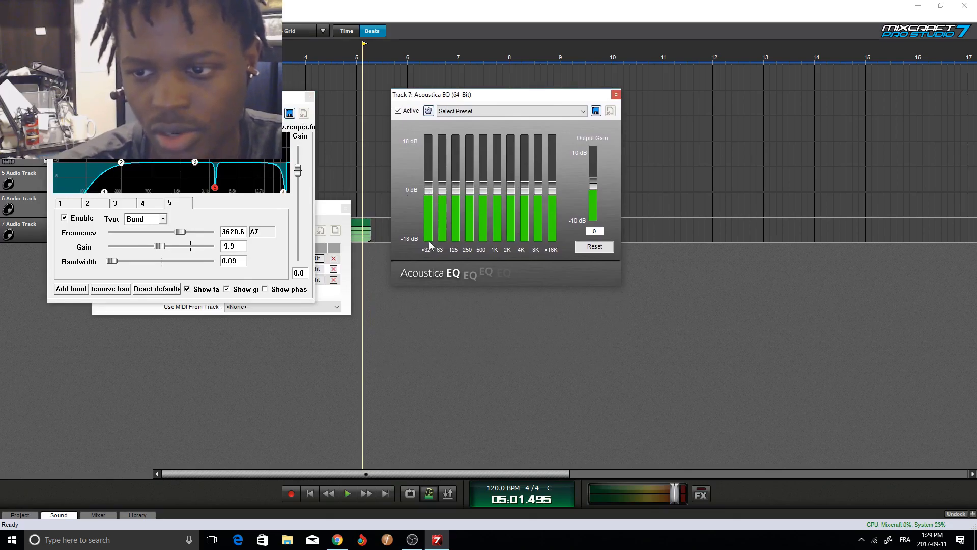
- Lower Acoustica EQ's <32 and 63 Hz bands fully and its 125 and 250 Hz bands partly, comparing with ReaEQ's band 5 frequency
{"action": "left_click_drag", "start_coordinate": [429, 193], "coordinate": [431, 226]}
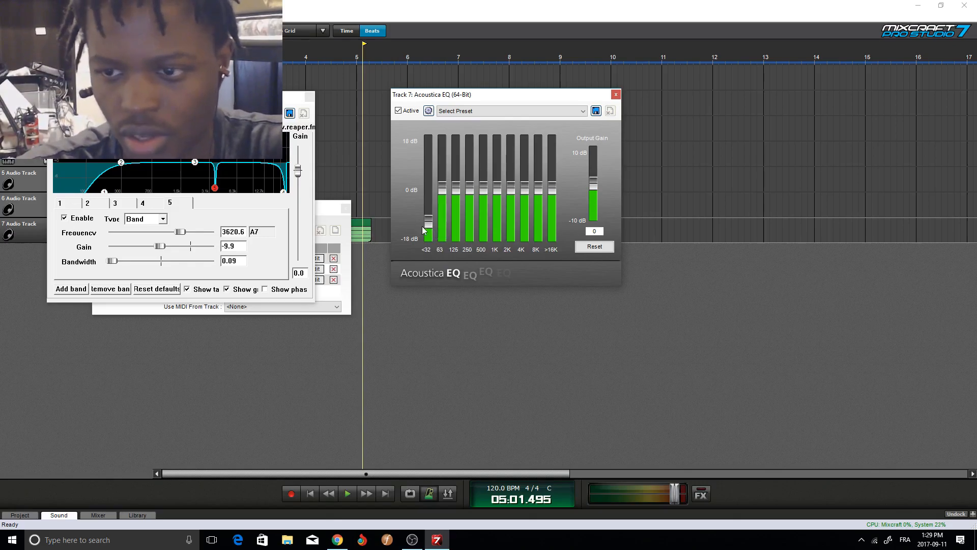
{"action": "left_click_drag", "start_coordinate": [429, 222], "coordinate": [436, 246]}
{"action": "left_click_drag", "start_coordinate": [450, 184], "coordinate": [443, 240]}
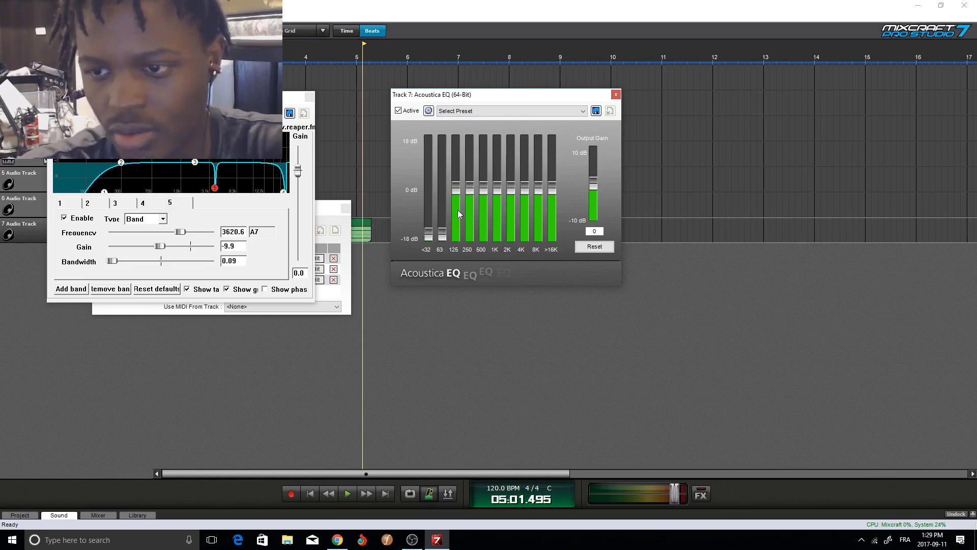
{"action": "left_click_drag", "start_coordinate": [456, 191], "coordinate": [457, 224]}
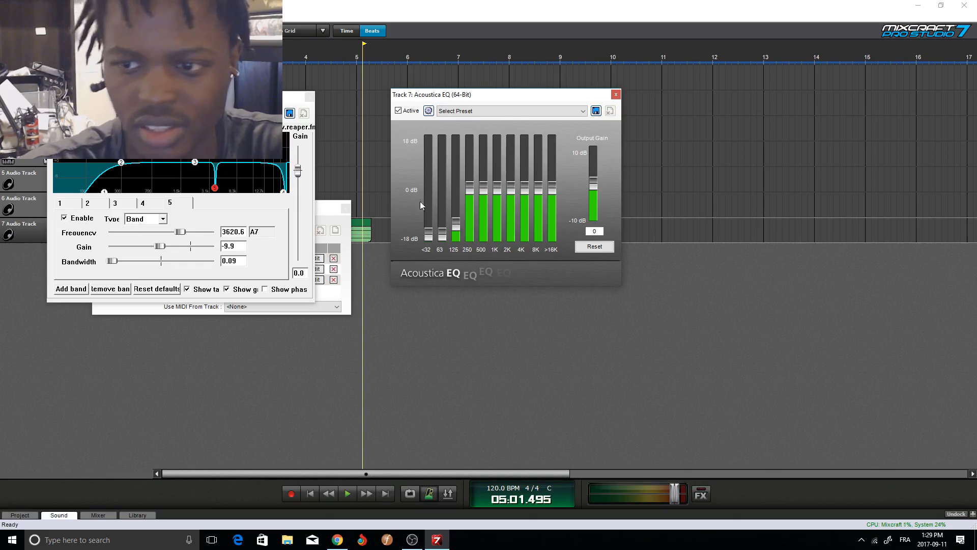
{"action": "left_click_drag", "start_coordinate": [469, 189], "coordinate": [470, 220]}
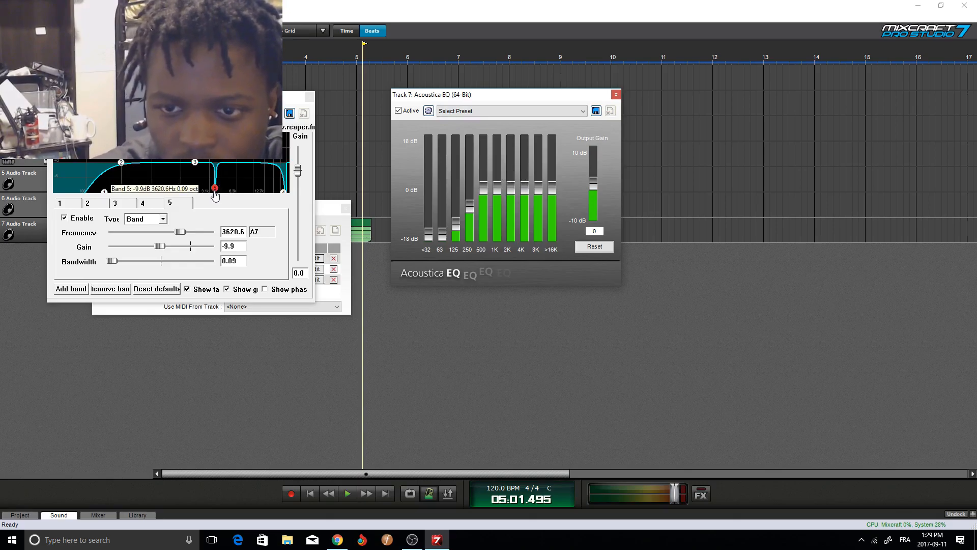
{"action": "left_click_drag", "start_coordinate": [244, 229], "coordinate": [222, 229]}
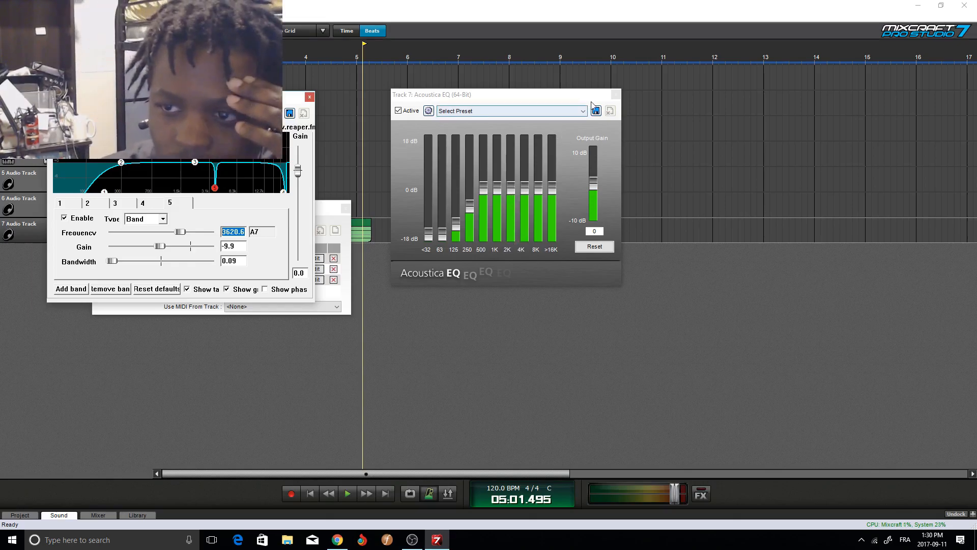
- Try the 1960s and Basic High Cut presets in Acoustica EQ, then close its window
{"action": "left_click", "coordinate": [553, 114]}
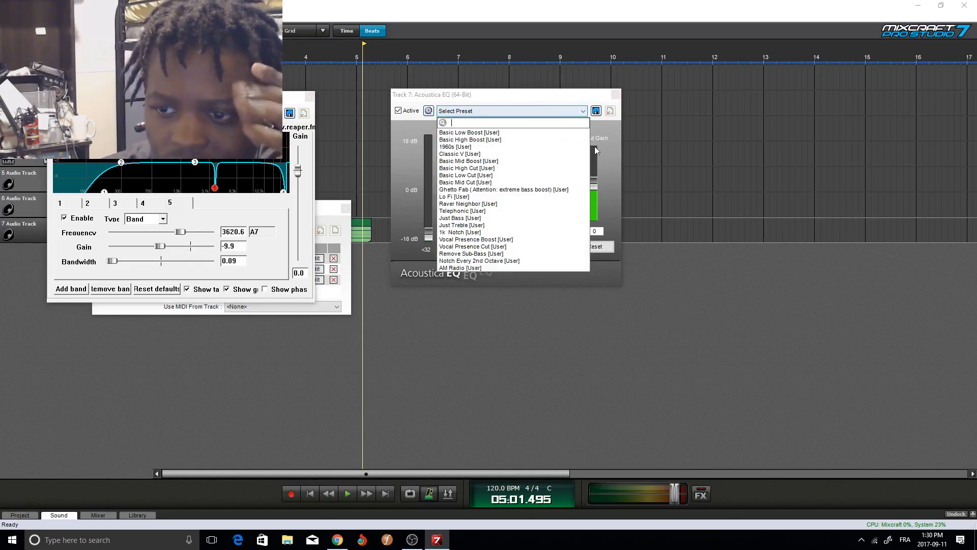
{"action": "left_click", "coordinate": [563, 114]}
{"action": "left_click", "coordinate": [529, 114]}
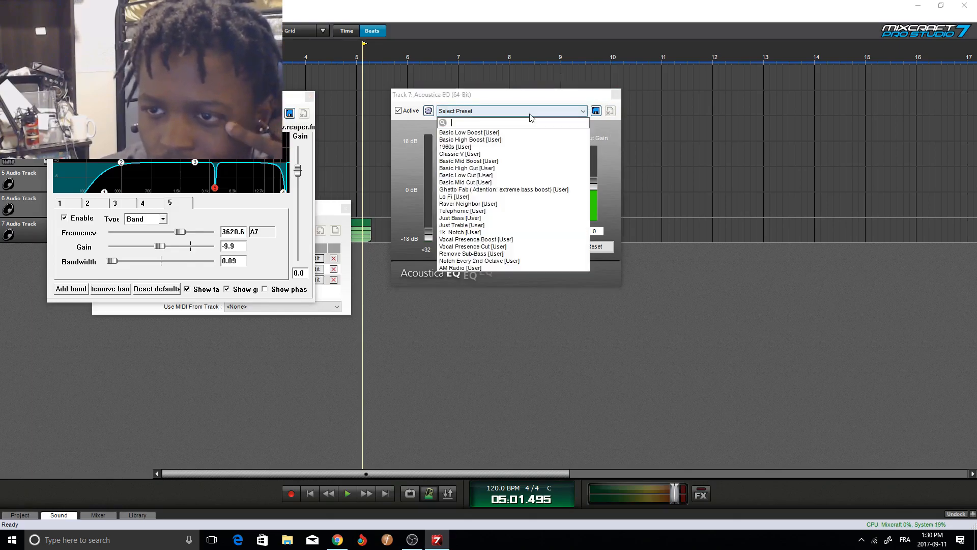
{"action": "left_click", "coordinate": [484, 147]}
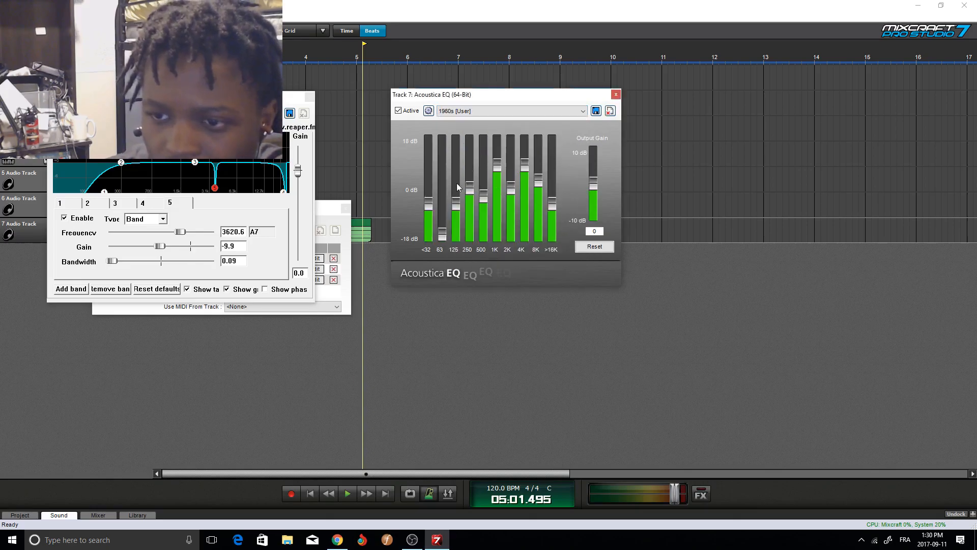
{"action": "left_click", "coordinate": [511, 116]}
{"action": "left_click", "coordinate": [552, 158]}
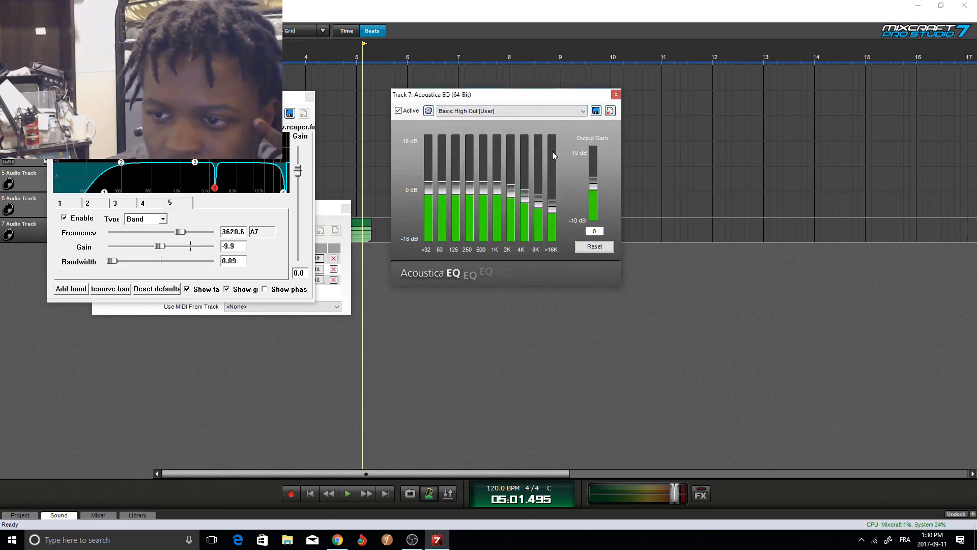
{"action": "left_click", "coordinate": [616, 94]}
- Replace Acoustica EQ with Acoustica 31 Band EQ in track 7's effect list and open its settings
{"action": "left_click", "coordinate": [326, 208]}
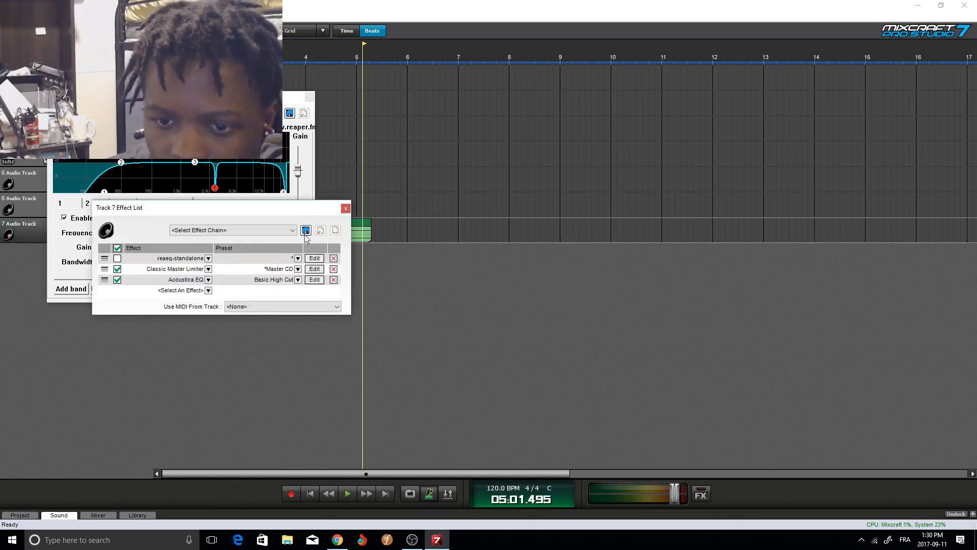
{"action": "left_click", "coordinate": [193, 290]}
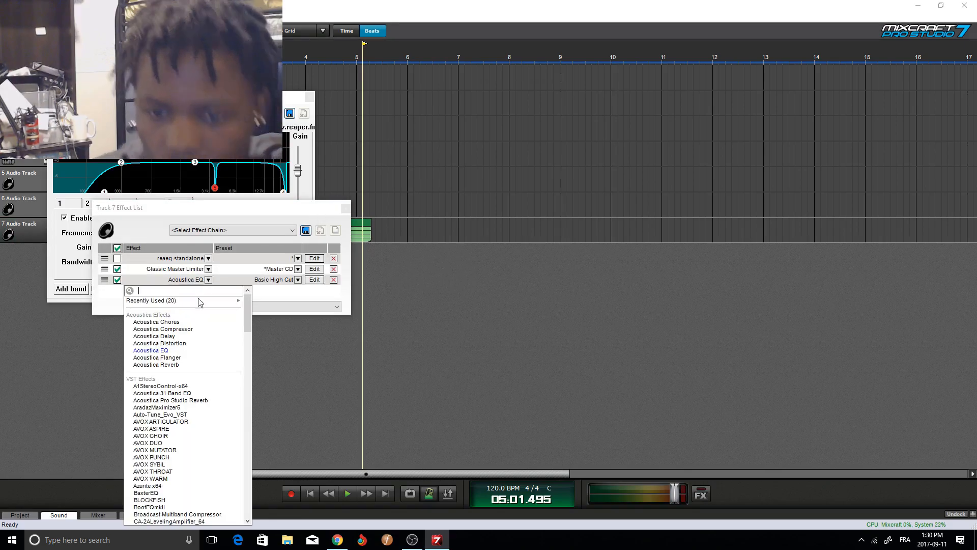
{"action": "left_click", "coordinate": [163, 393]}
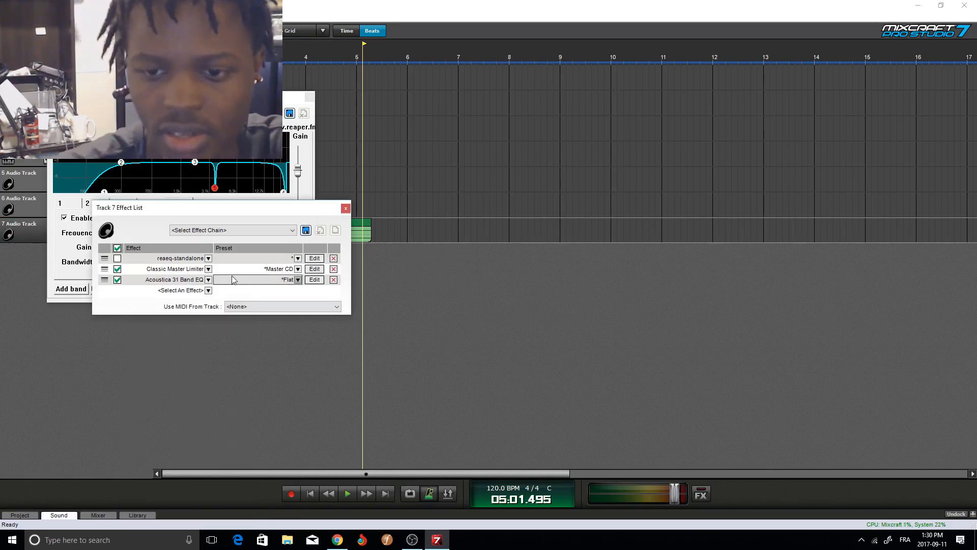
{"action": "left_click", "coordinate": [315, 279]}
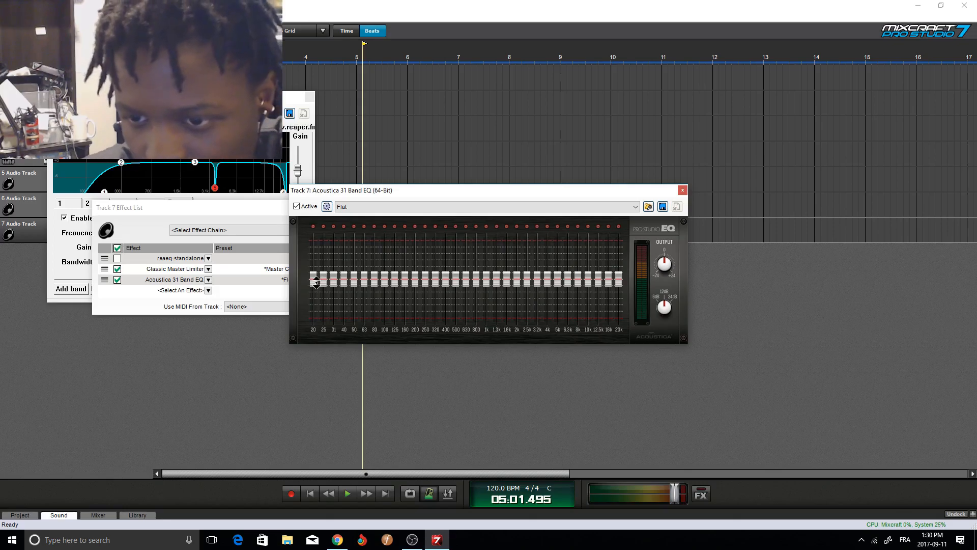
- Lower the 20 and 25 Hz bands of the 31 Band EQ, move the 630 Hz band slightly above zero and close the equalizer
{"action": "left_click_drag", "start_coordinate": [313, 279], "coordinate": [318, 315]}
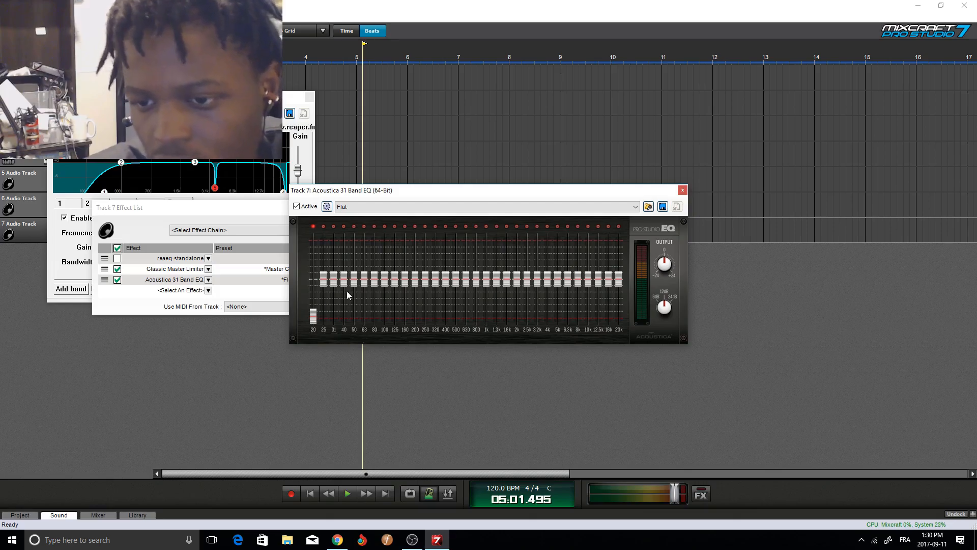
{"action": "left_click_drag", "start_coordinate": [324, 280], "coordinate": [324, 302]}
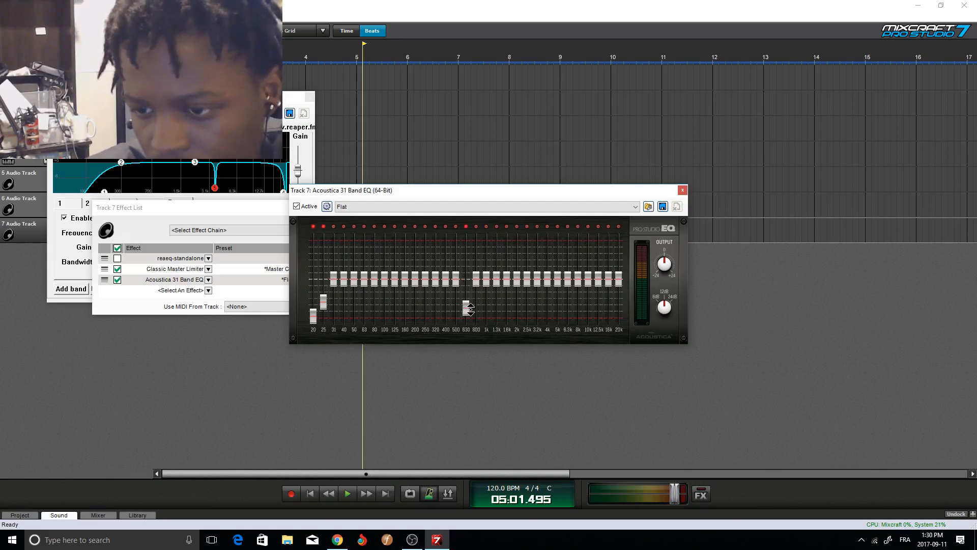
{"action": "left_click_drag", "start_coordinate": [473, 313], "coordinate": [466, 275]}
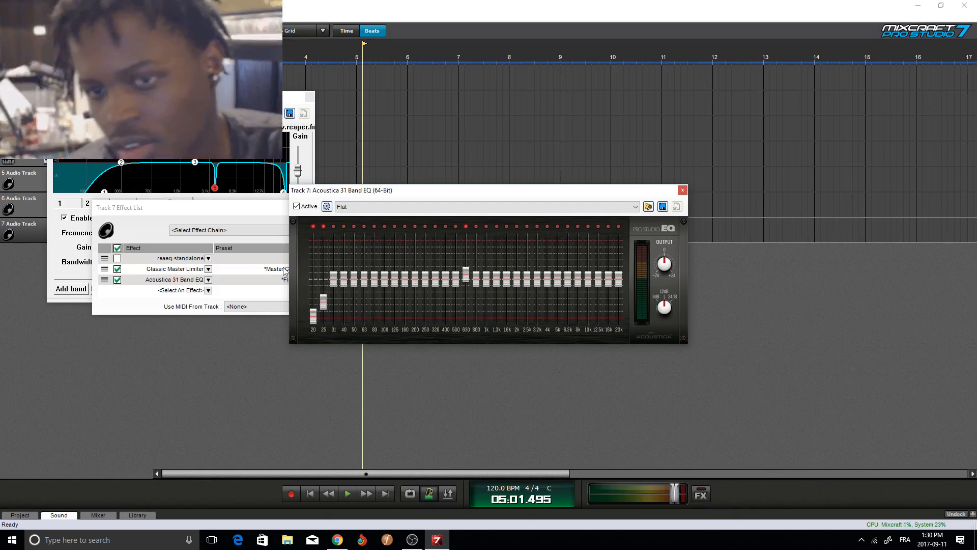
{"action": "left_click", "coordinate": [682, 190]}
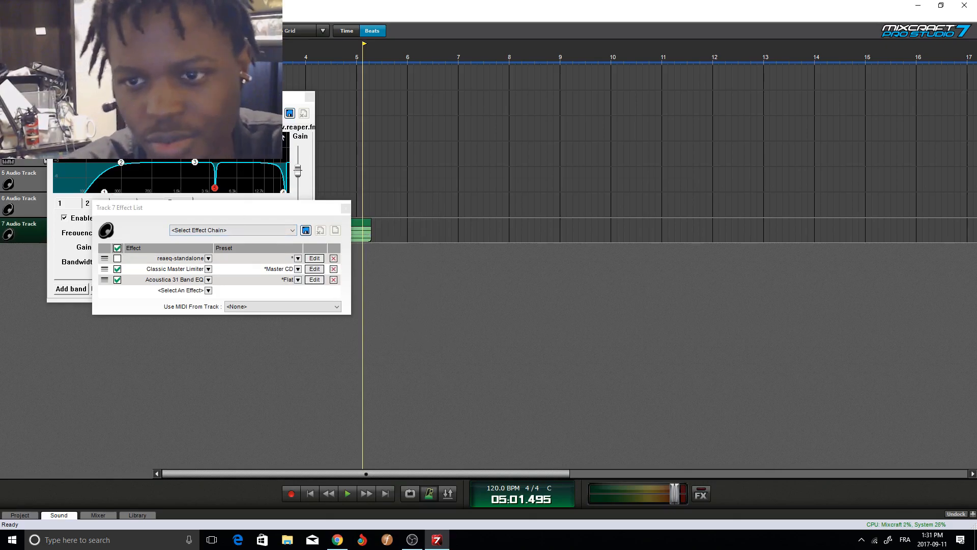
- Replace the 31 Band EQ with EZQ Equalizer, open its settings and place it first in track 7's effect chain
{"action": "left_click", "coordinate": [209, 280]}
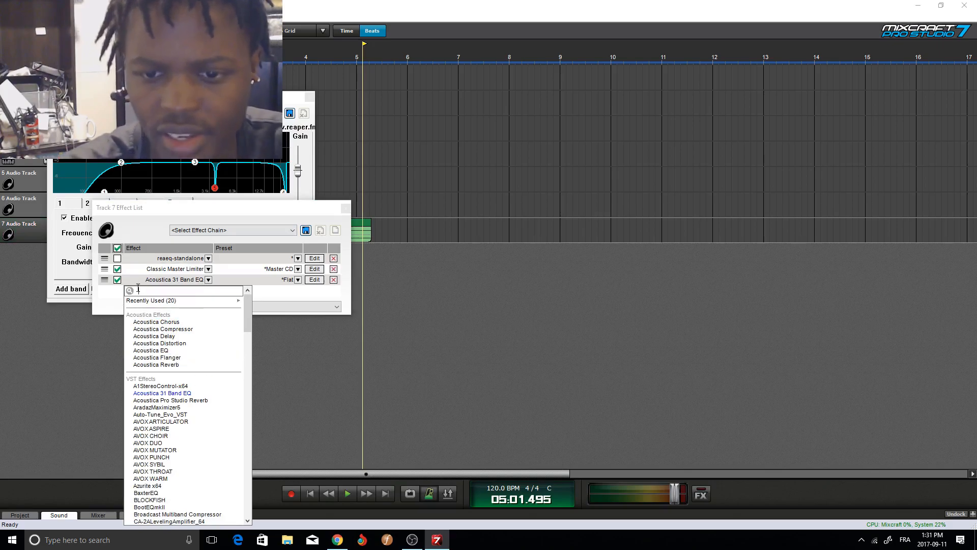
{"action": "type", "text": "eq"}
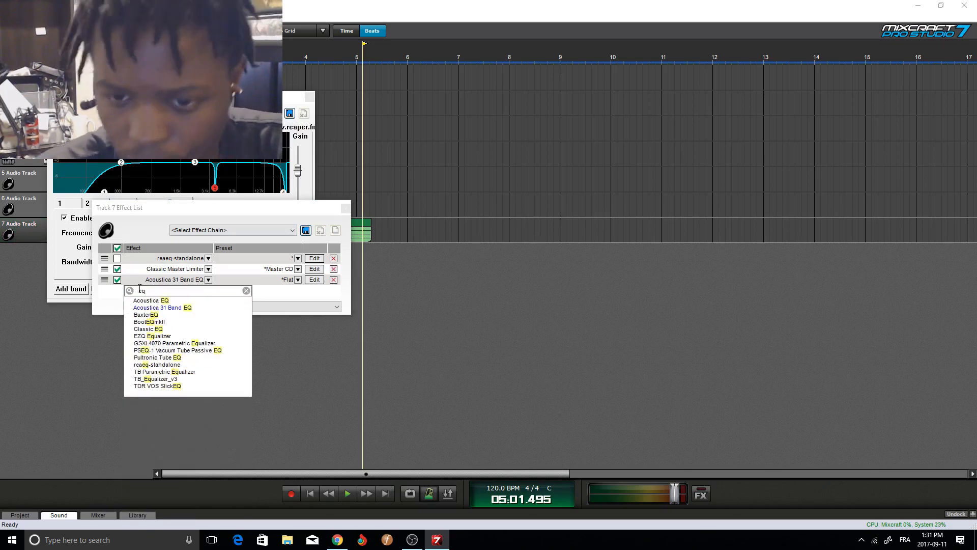
{"action": "left_click", "coordinate": [159, 337]}
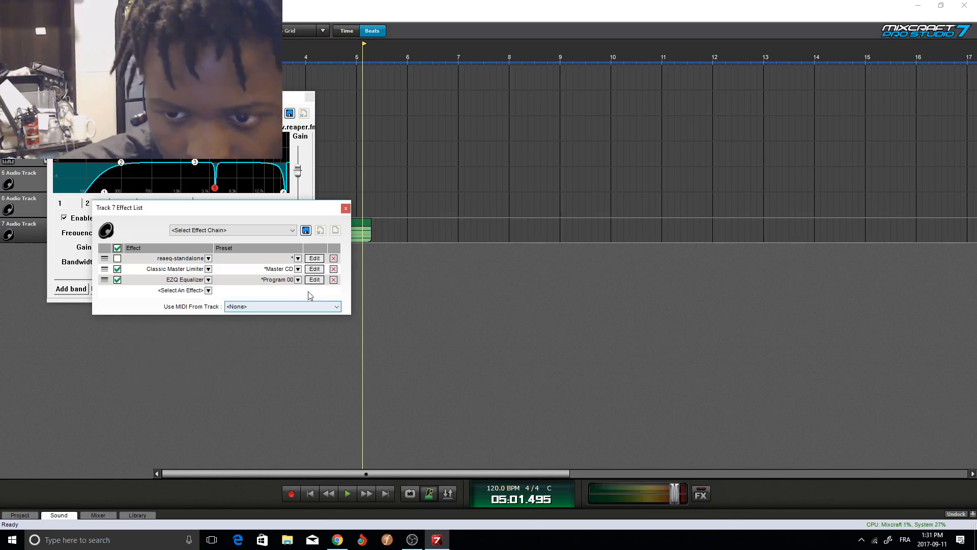
{"action": "left_click", "coordinate": [315, 279]}
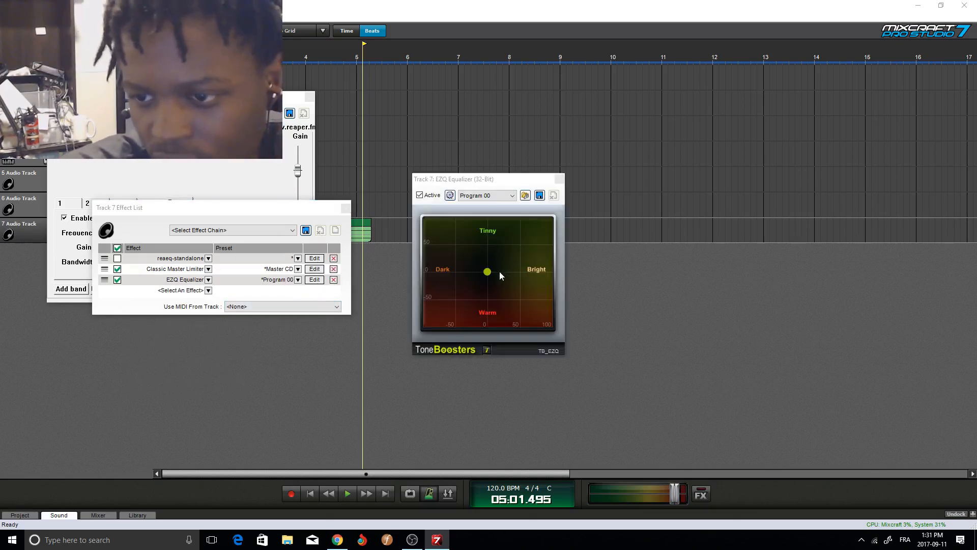
{"action": "left_click", "coordinate": [468, 233]}
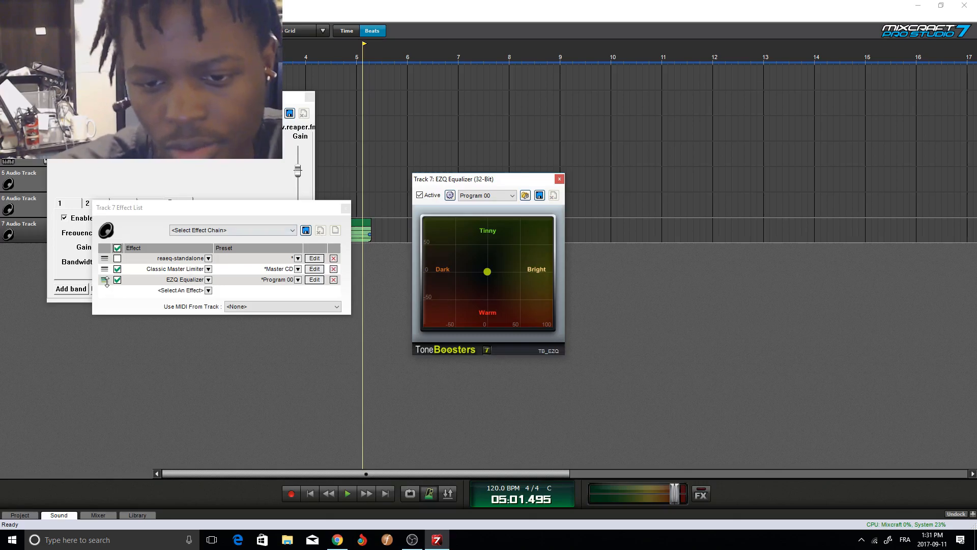
{"action": "left_click_drag", "start_coordinate": [104, 280], "coordinate": [104, 258]}
- Play the track from the start while moving EZQ Equalizer's tone point from Dark to Tinny and on to Bright, then stop playback
{"action": "left_click", "coordinate": [310, 494]}
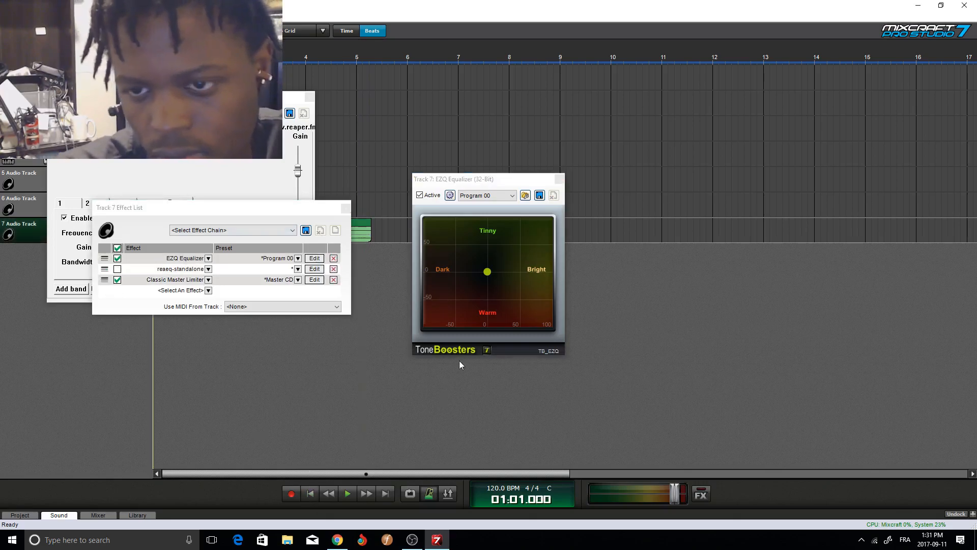
{"action": "left_click", "coordinate": [487, 279]}
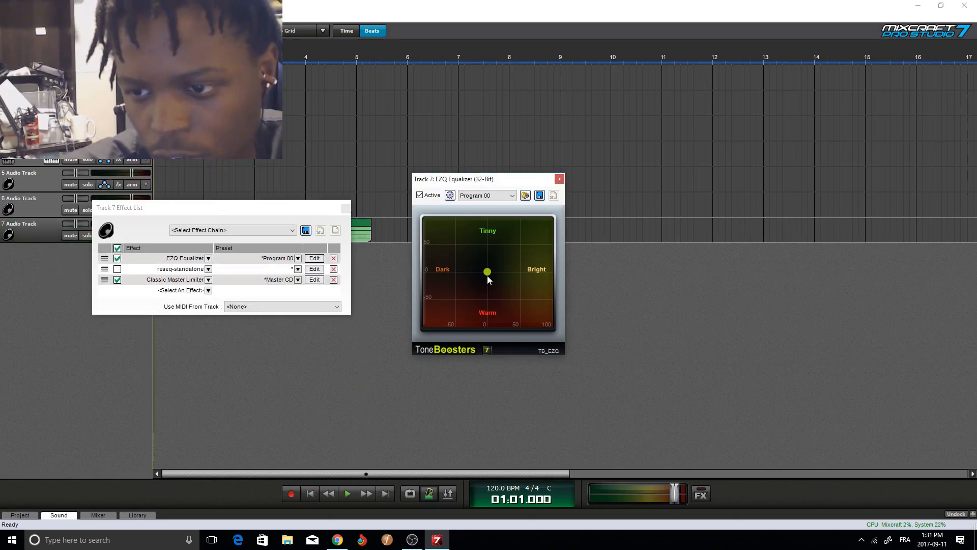
{"action": "left_click", "coordinate": [310, 497]}
{"action": "left_click", "coordinate": [348, 494]}
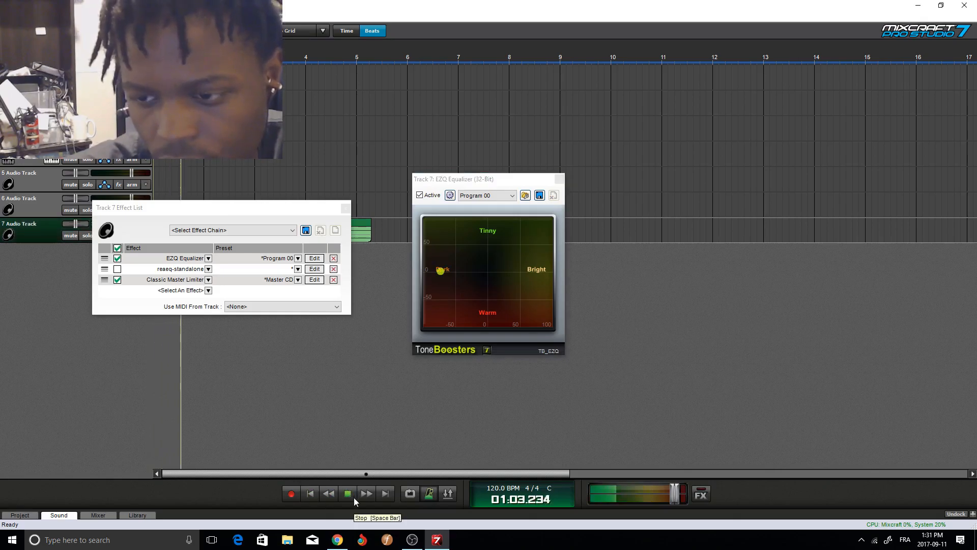
{"action": "left_click_drag", "start_coordinate": [444, 273], "coordinate": [485, 229]}
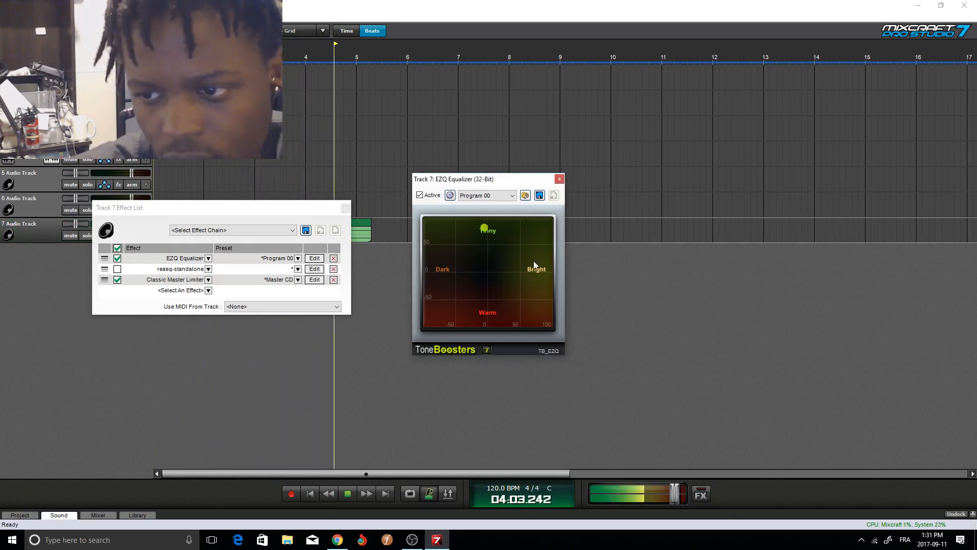
{"action": "left_click_drag", "start_coordinate": [486, 229], "coordinate": [542, 268]}
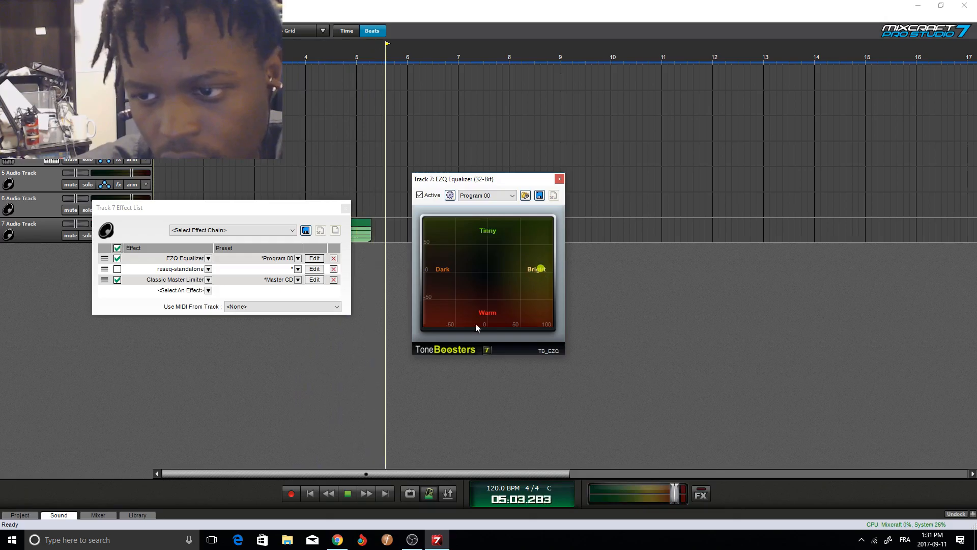
{"action": "left_click", "coordinate": [353, 495]}
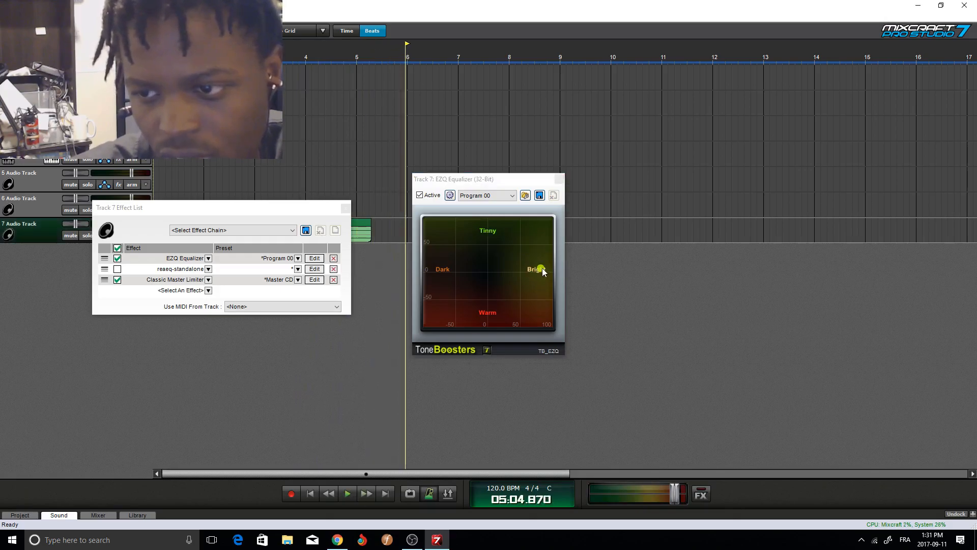
- Move EZQ Equalizer's tone point to Warm, play the track from the start and shift the point between Dark and Warm
{"action": "left_click_drag", "start_coordinate": [538, 268], "coordinate": [488, 316]}
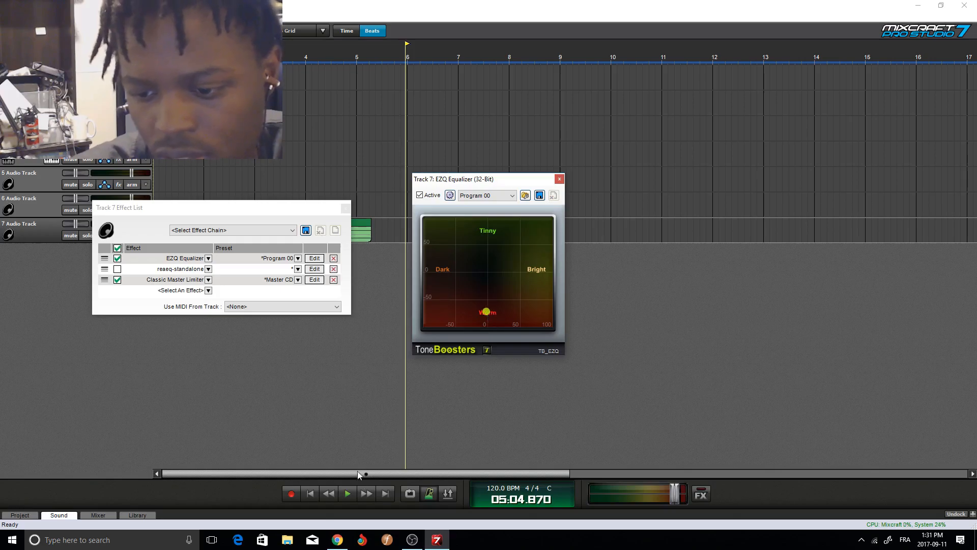
{"action": "left_click", "coordinate": [312, 494]}
{"action": "left_click", "coordinate": [346, 491]}
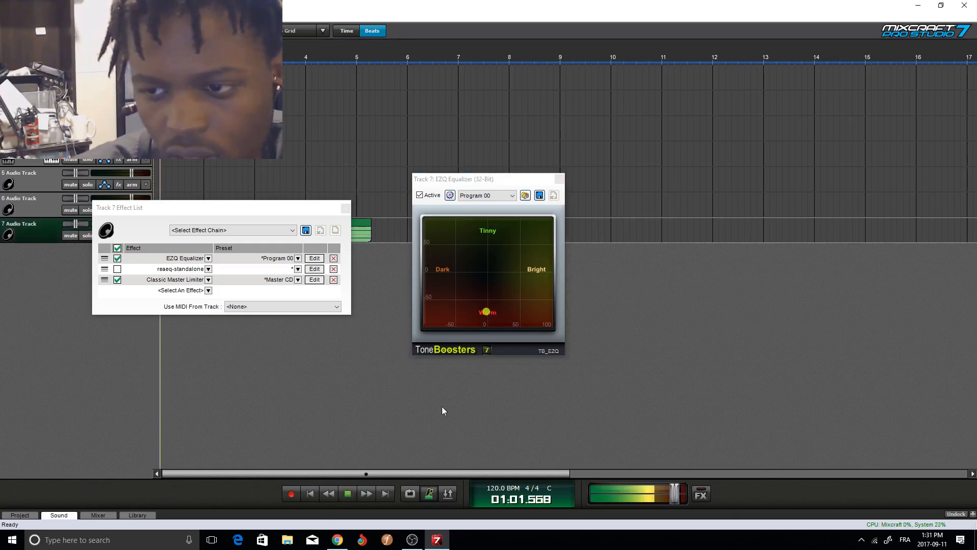
{"action": "left_click", "coordinate": [487, 309]}
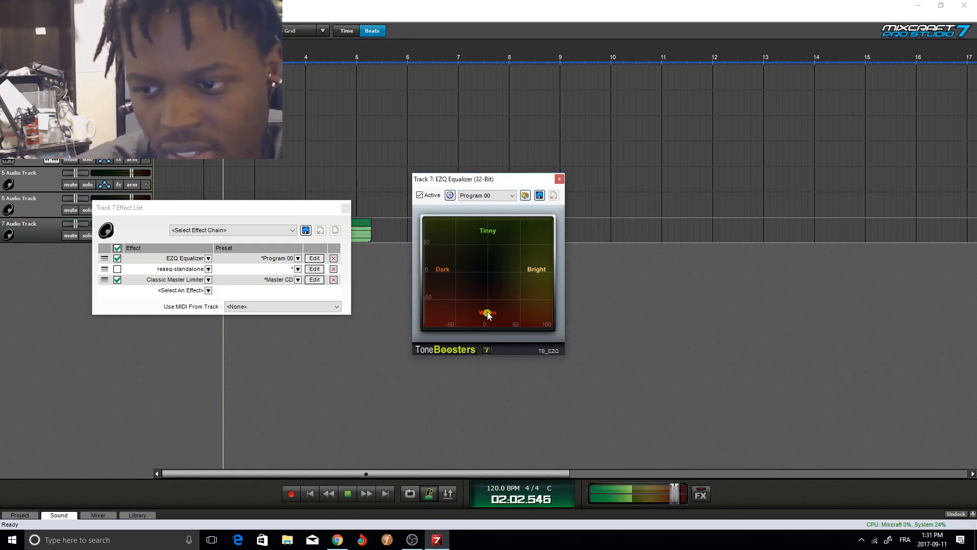
{"action": "left_click_drag", "start_coordinate": [487, 308], "coordinate": [442, 319]}
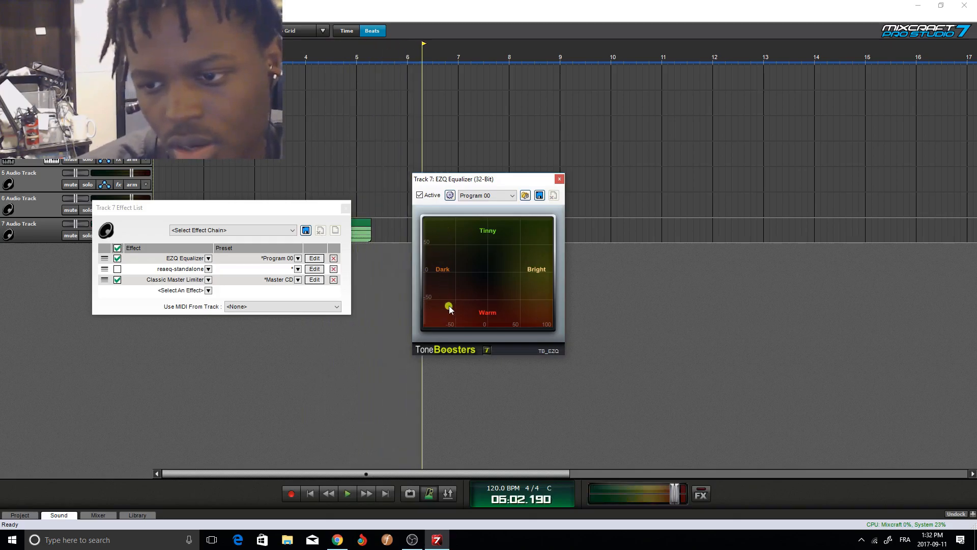
{"action": "left_click", "coordinate": [349, 494]}
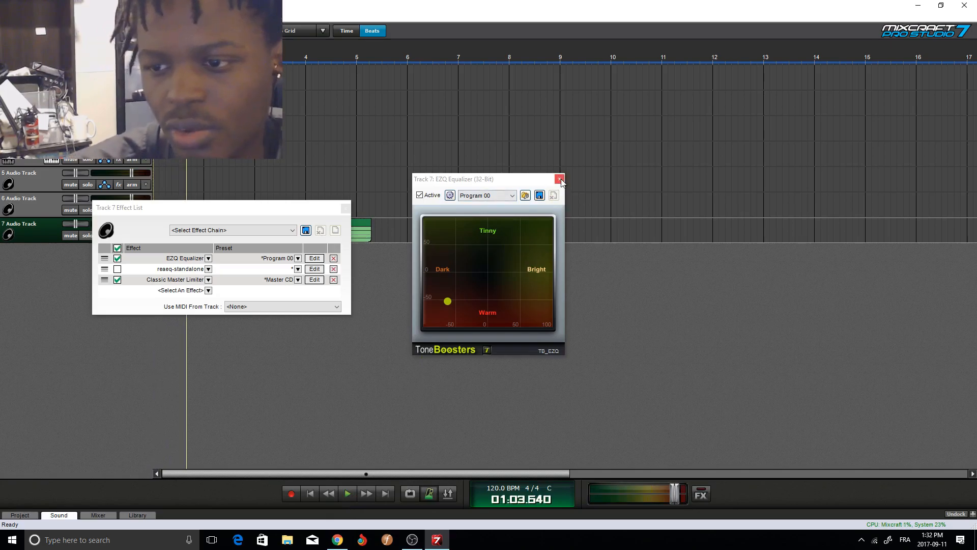
- Move EZQ Equalizer's tone point to Tinny, play the track briefly, stop playback and close the equalizer
{"action": "left_click_drag", "start_coordinate": [435, 302], "coordinate": [488, 228]}
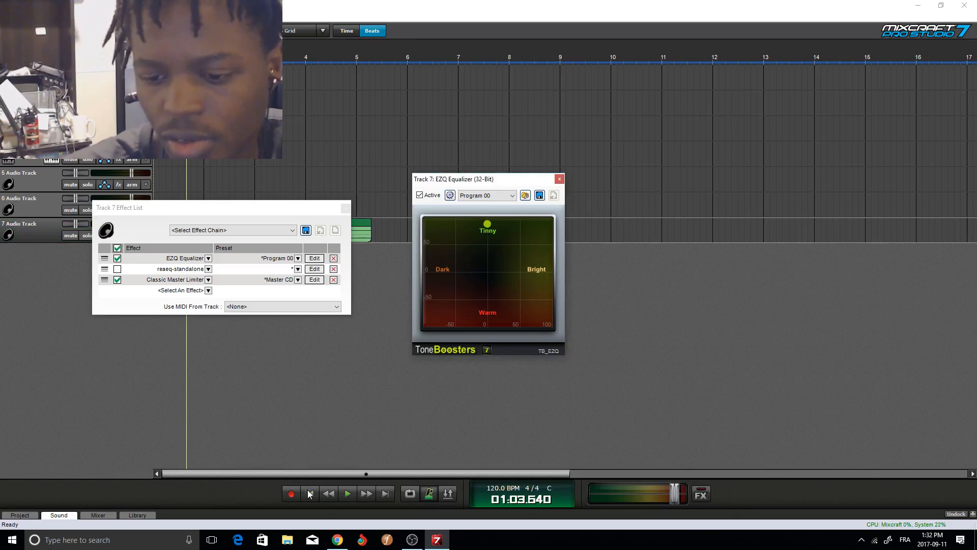
{"action": "left_click", "coordinate": [347, 494]}
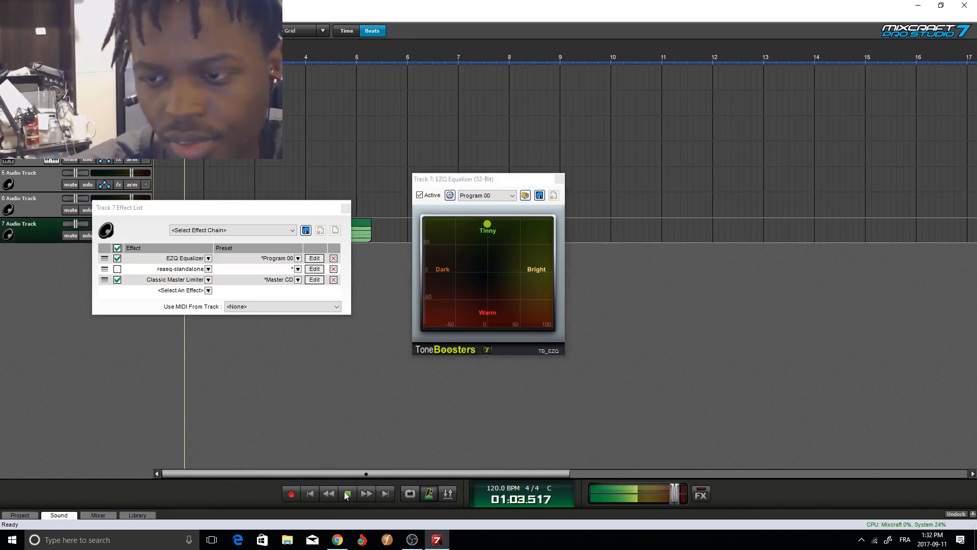
{"action": "left_click", "coordinate": [351, 493]}
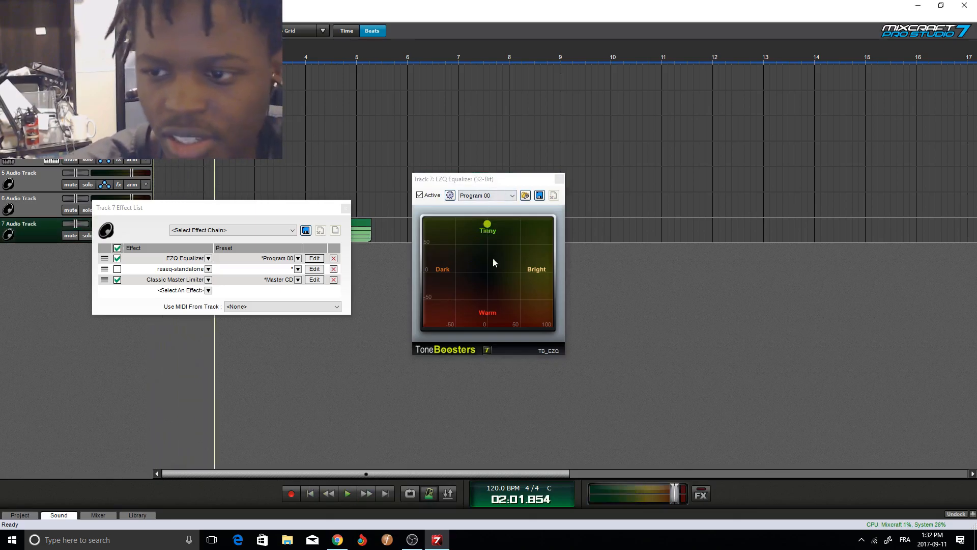
{"action": "left_click", "coordinate": [558, 178]}
- Replace EZQ Equalizer with Pultronic Tube EQ in track 7's effect list and open its settings
{"action": "left_click", "coordinate": [199, 271]}
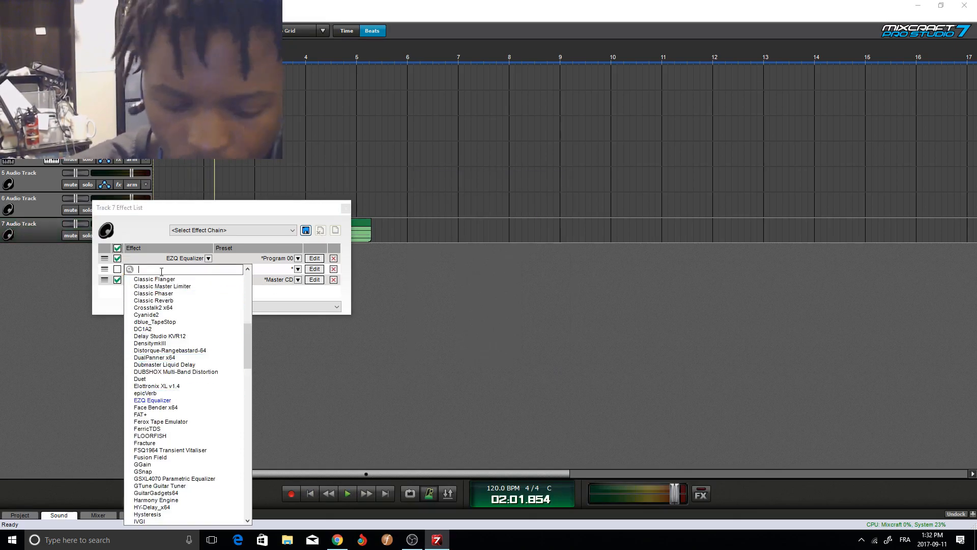
{"action": "type", "text": "eq"}
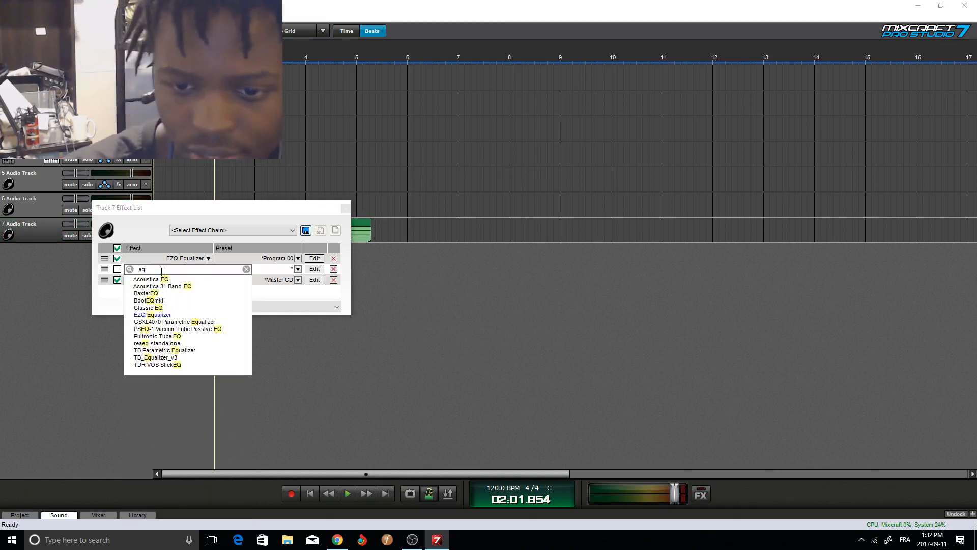
{"action": "left_click", "coordinate": [165, 336]}
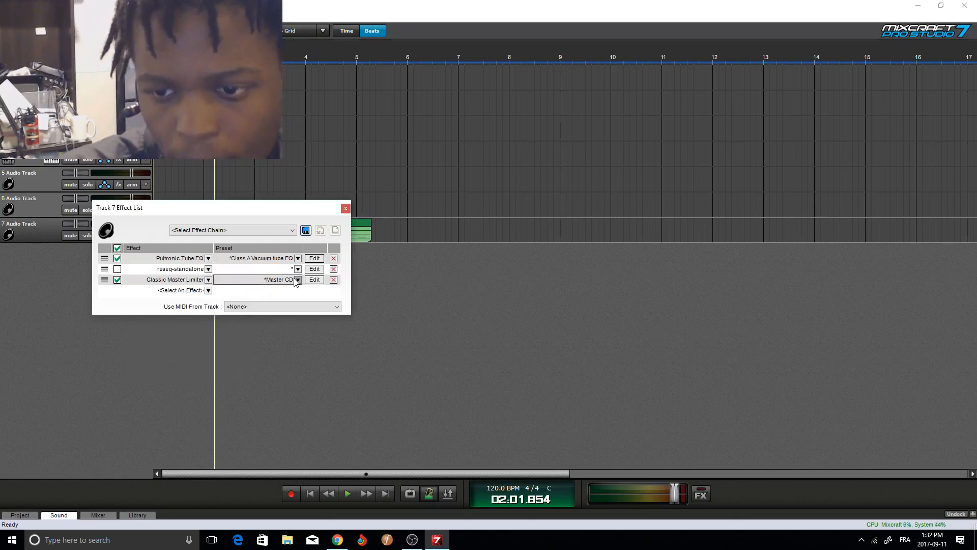
{"action": "left_click", "coordinate": [311, 258]}
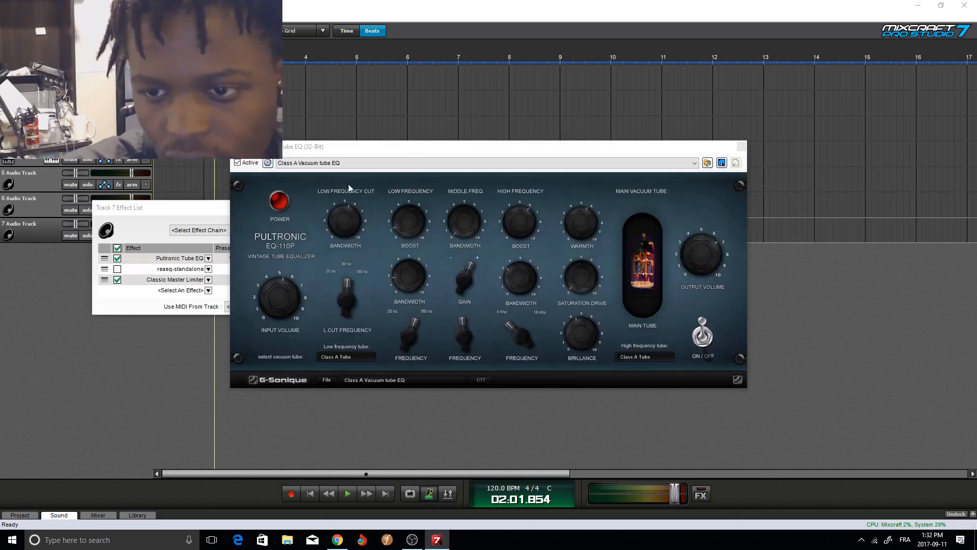
- Load the Fat and Warm preset in Pultronic Tube EQ and turn the low cut frequency to 180 Hz
{"action": "left_click", "coordinate": [630, 162]}
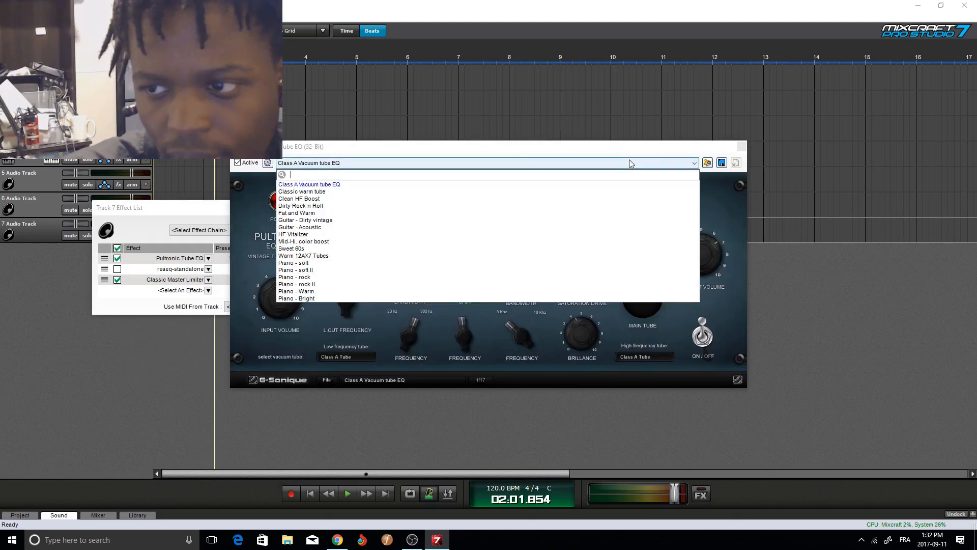
{"action": "left_click", "coordinate": [364, 213]}
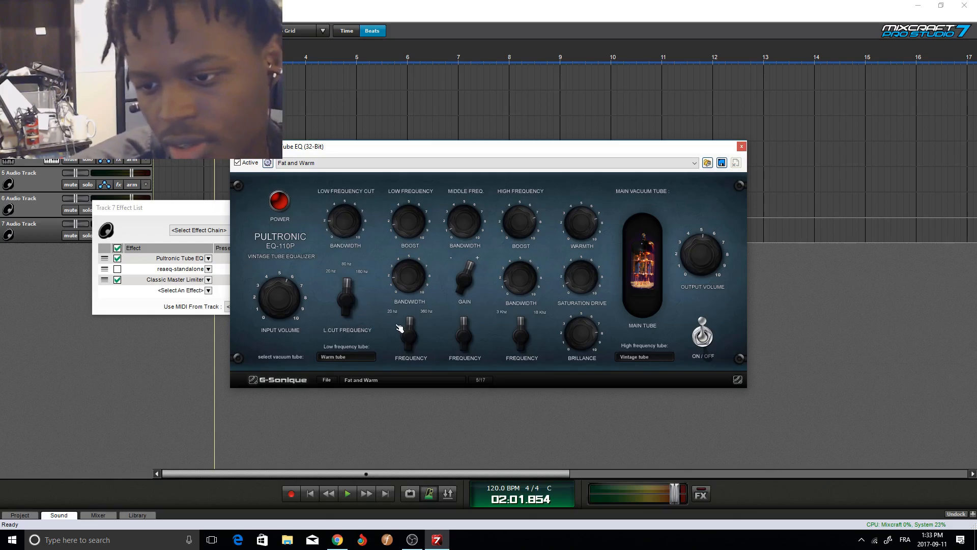
{"action": "mouse_move", "coordinate": [347, 298]}
{"action": "left_mouse_down"}
{"action": "mouse_move", "coordinate": [346, 307]}
{"action": "mouse_move", "coordinate": [346, 292]}
{"action": "left_mouse_up"}
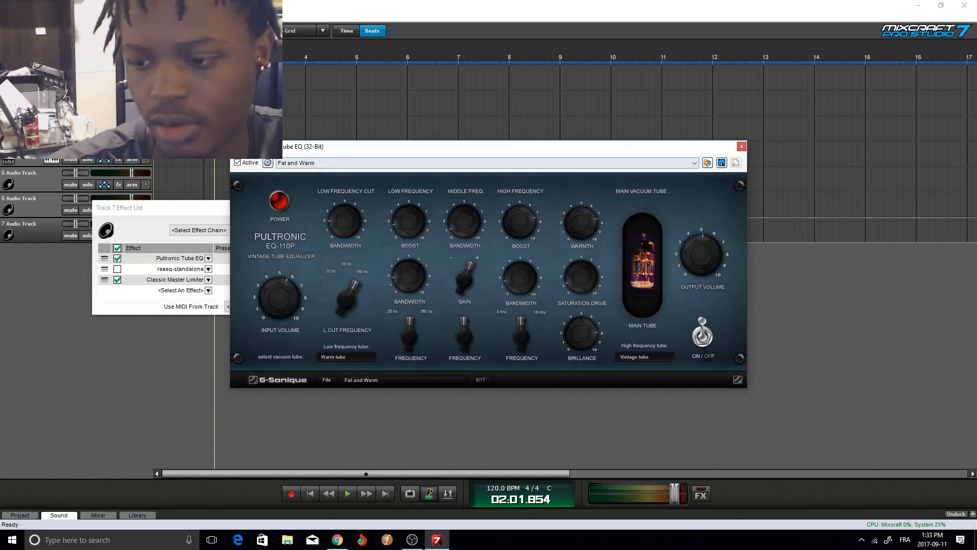
- Check the master effect list and Pultronic Tube EQ's preset choices, then close the equalizer
{"action": "left_click", "coordinate": [701, 494]}
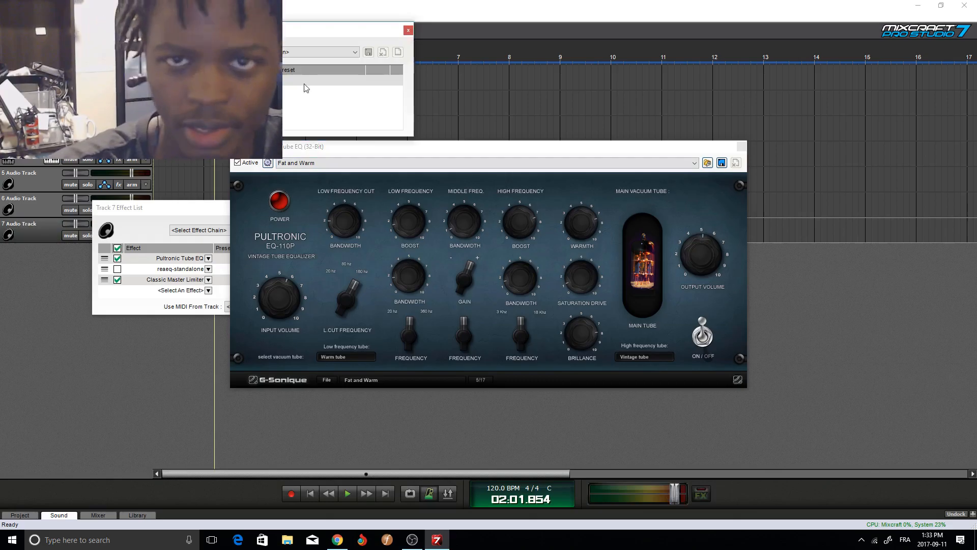
{"action": "left_click", "coordinate": [408, 30]}
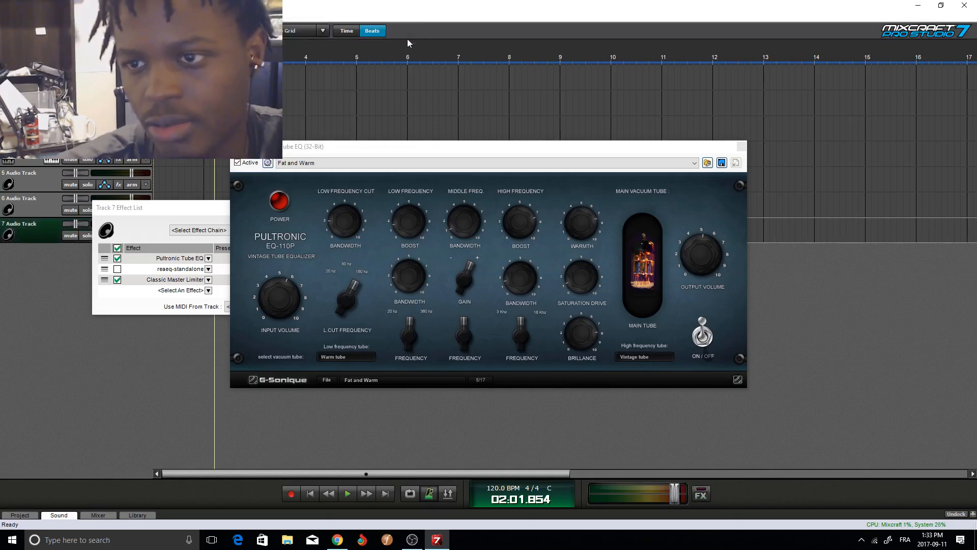
{"action": "left_click", "coordinate": [593, 164]}
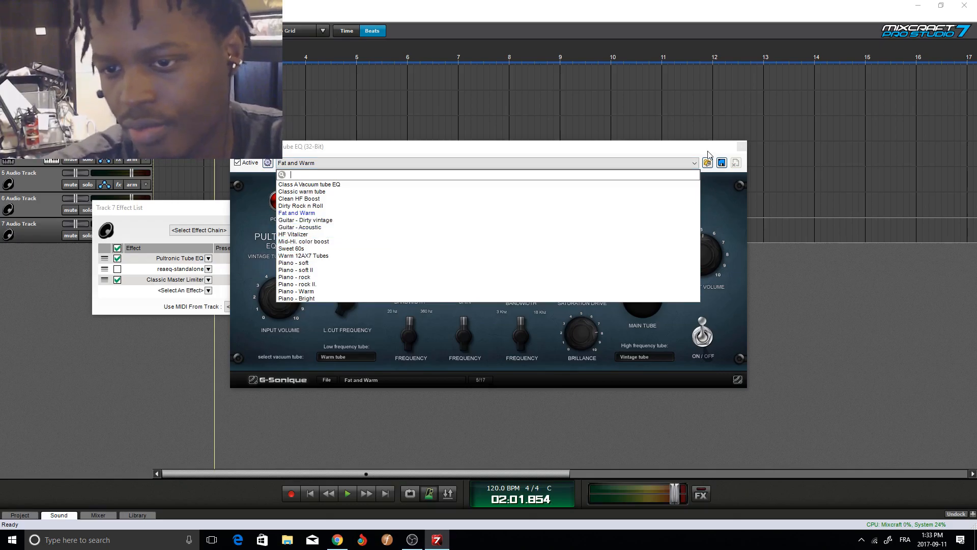
{"action": "left_click", "coordinate": [741, 147]}
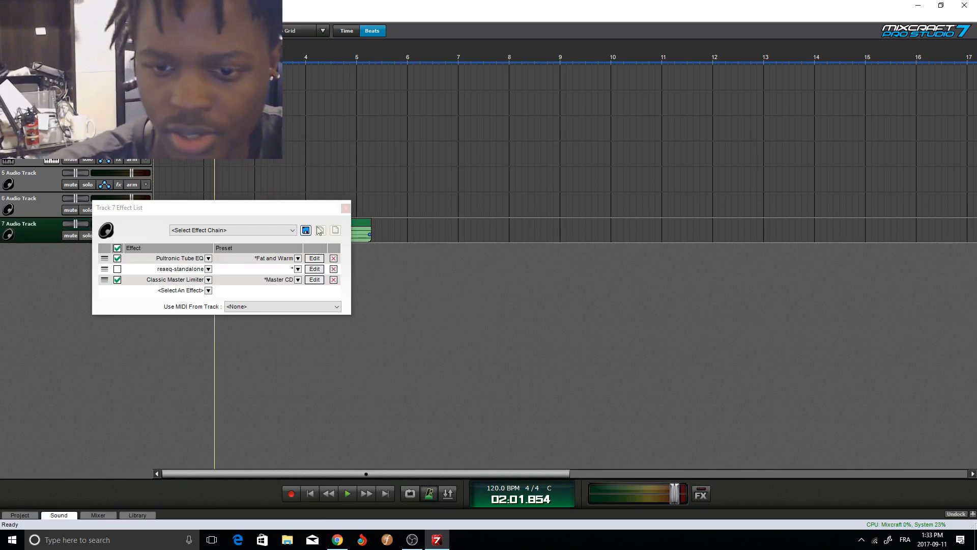
- Replace Pultronic Tube EQ with TDR VOS SlickEQ on track 7, view its controls and close it
{"action": "left_click", "coordinate": [208, 268]}
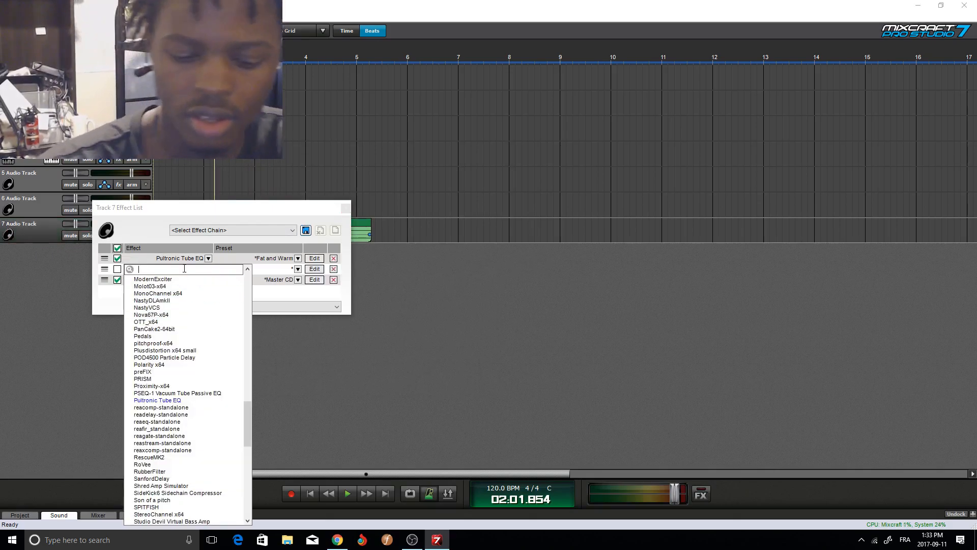
{"action": "type", "text": "eq"}
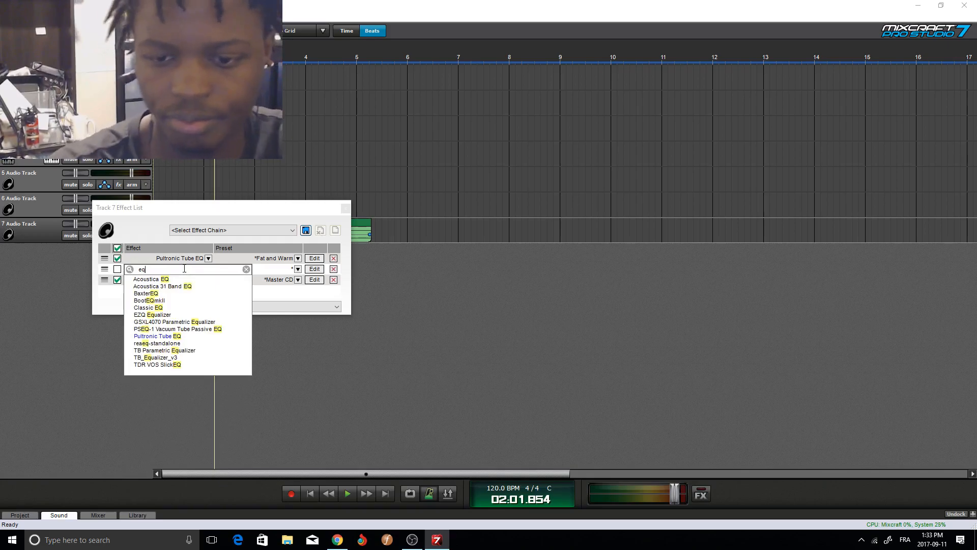
{"action": "left_click", "coordinate": [183, 364]}
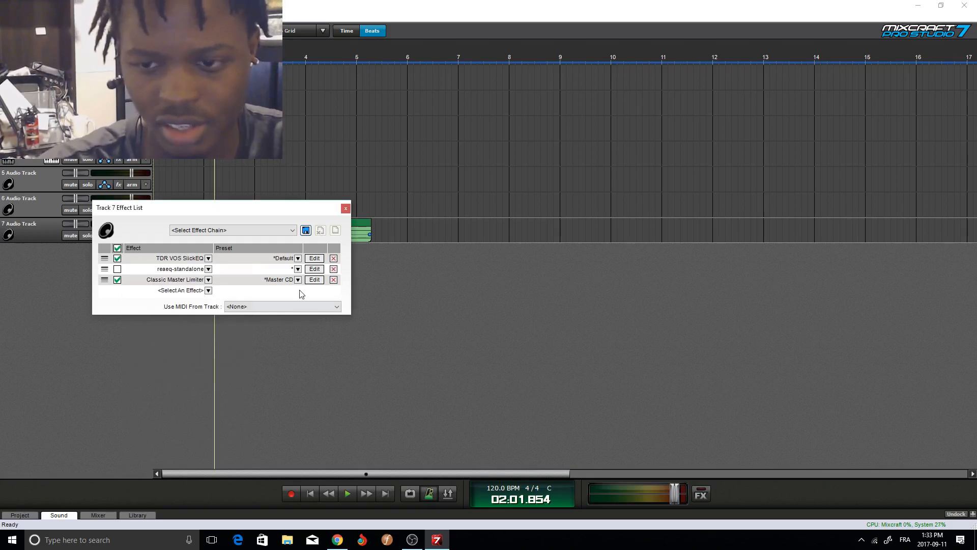
{"action": "left_click", "coordinate": [314, 258]}
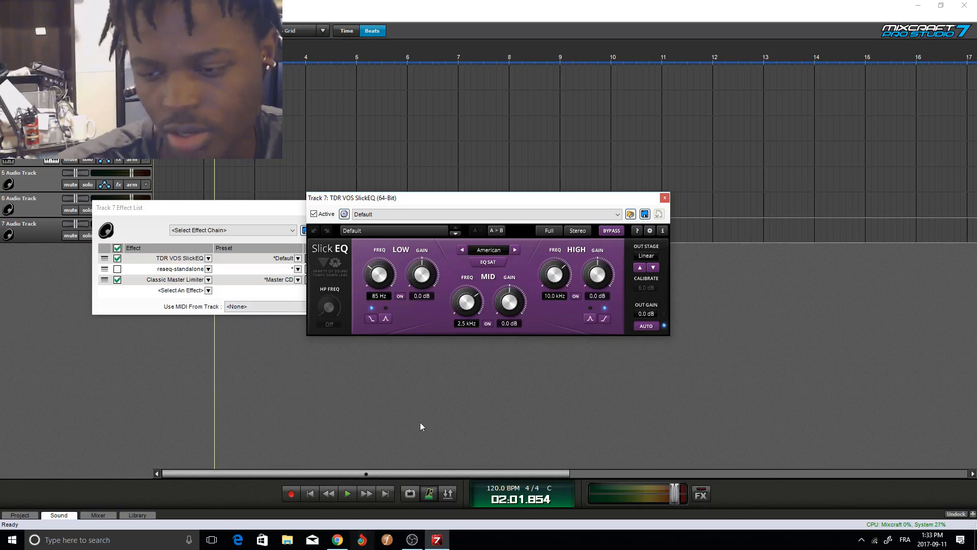
{"action": "left_click", "coordinate": [664, 197]}
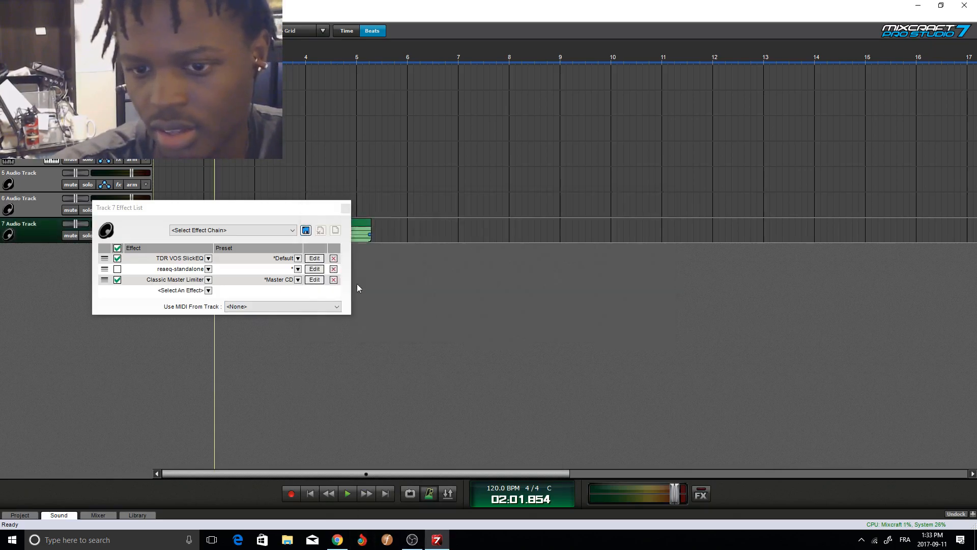
- Replace TDR VOS SlickEQ with TB_Equalizer_v3 on track 7, look over its settings and close its window
{"action": "left_click", "coordinate": [180, 269]}
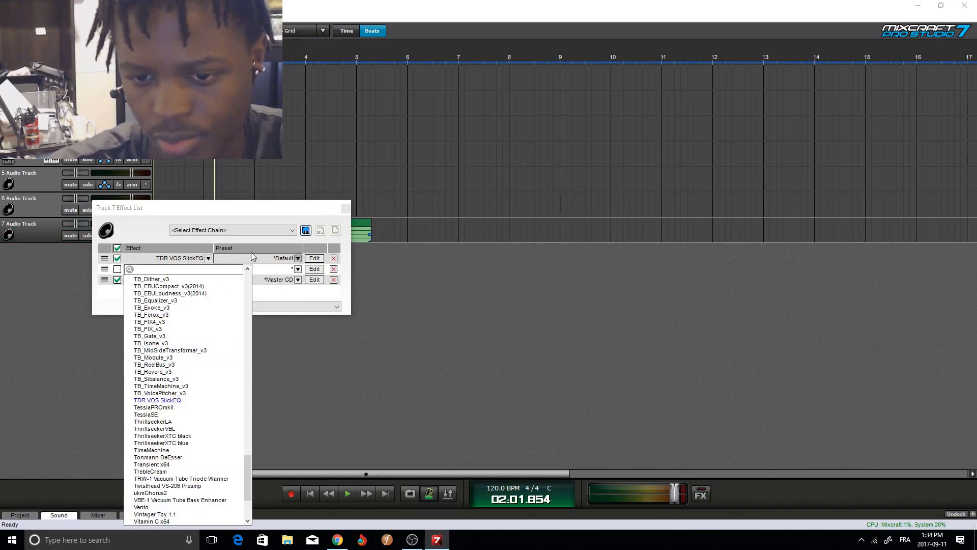
{"action": "scroll", "coordinate": [187, 344], "scroll_direction": "up", "scroll_amount": 2}
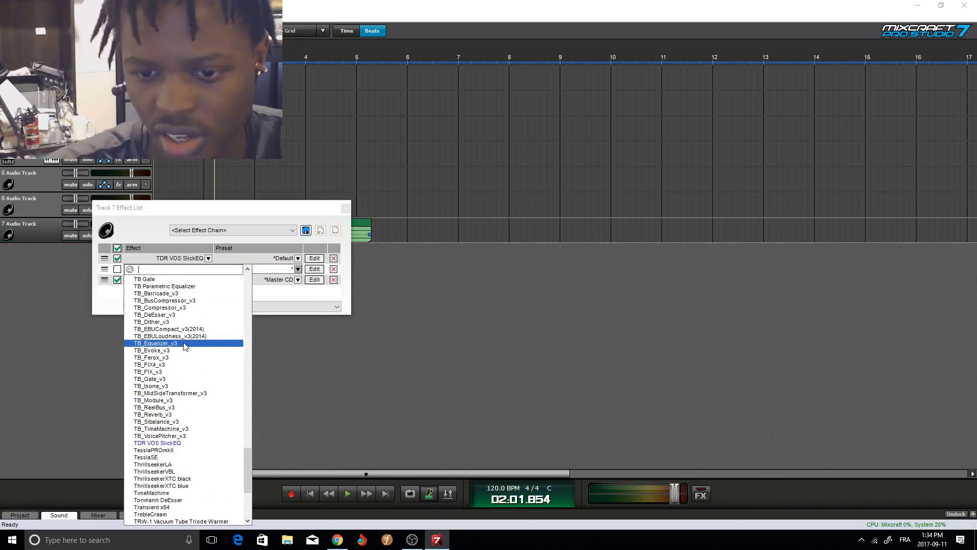
{"action": "scroll", "coordinate": [184, 346], "scroll_direction": "up", "scroll_amount": 1}
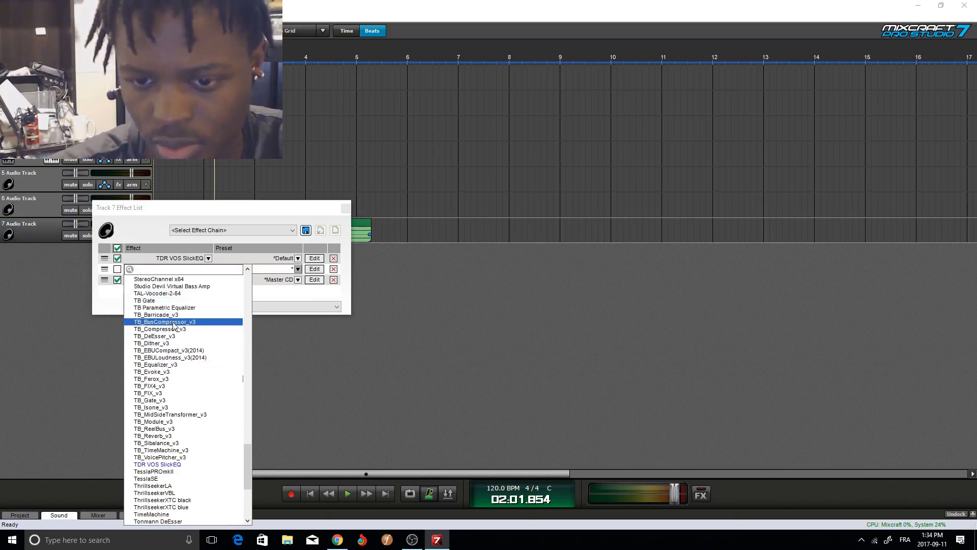
{"action": "left_click", "coordinate": [170, 269]}
{"action": "type", "text": "eq"}
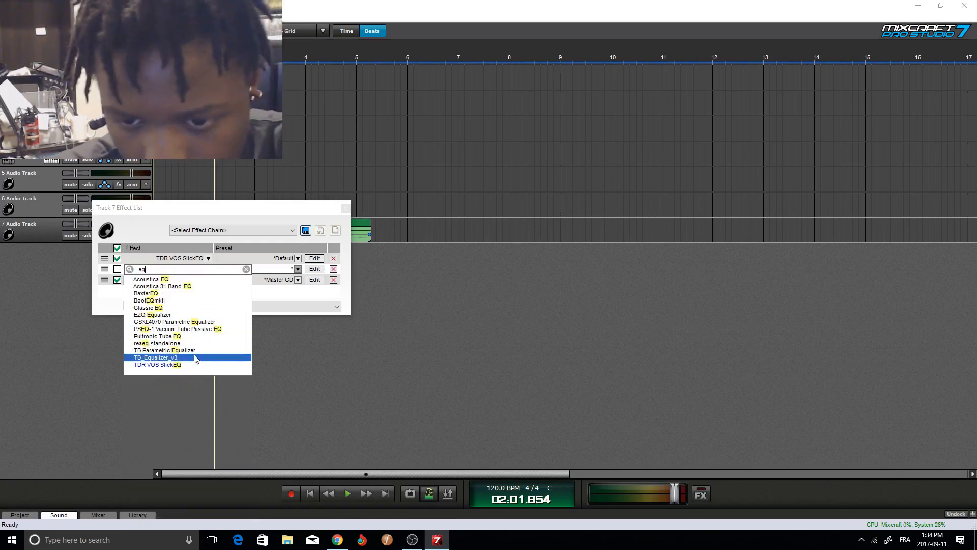
{"action": "left_click", "coordinate": [147, 357]}
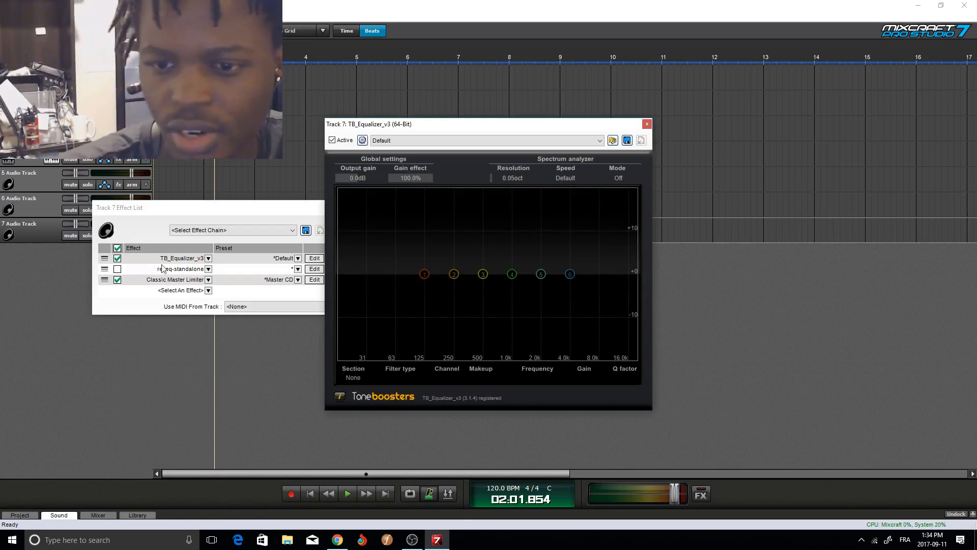
{"action": "left_click", "coordinate": [203, 231]}
{"action": "left_click", "coordinate": [405, 124]}
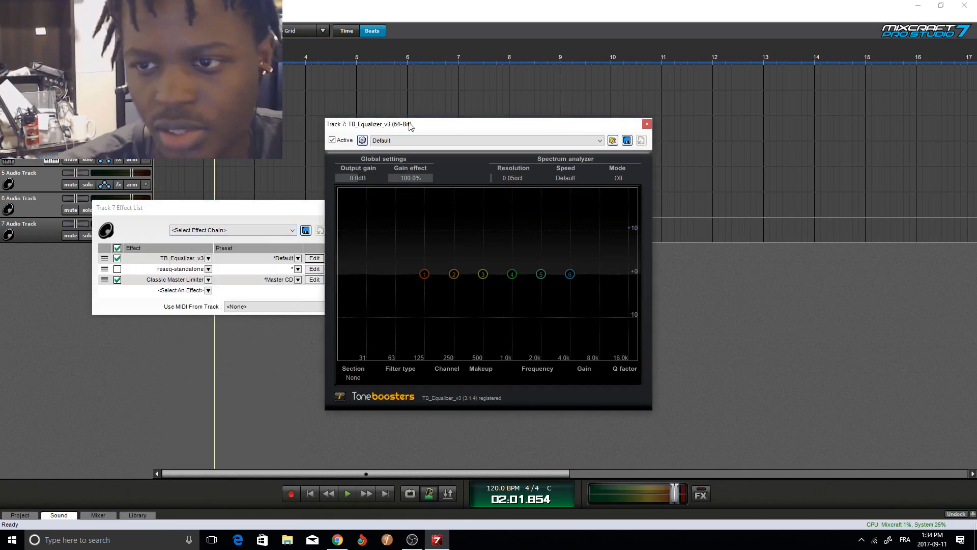
{"action": "left_click_drag", "start_coordinate": [406, 124], "coordinate": [368, 129]}
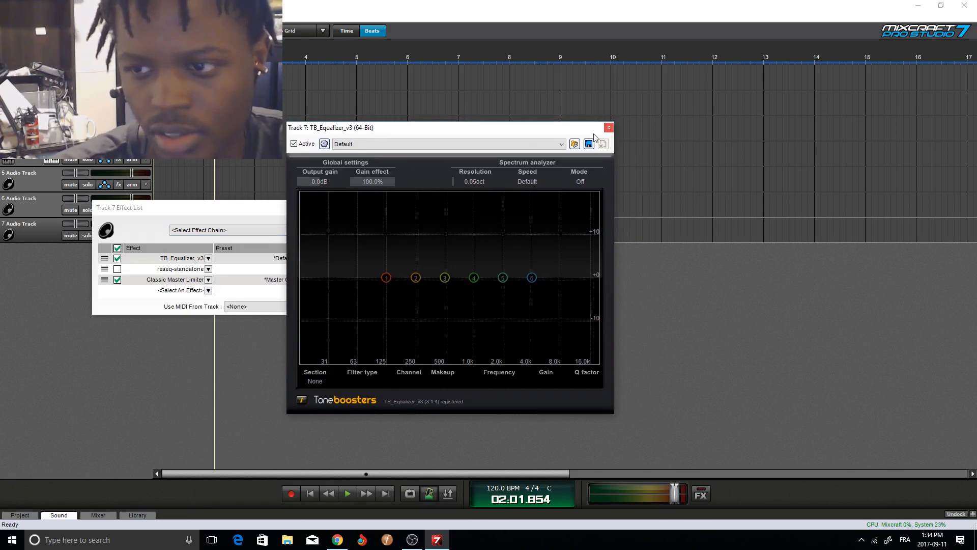
{"action": "left_click", "coordinate": [608, 127]}
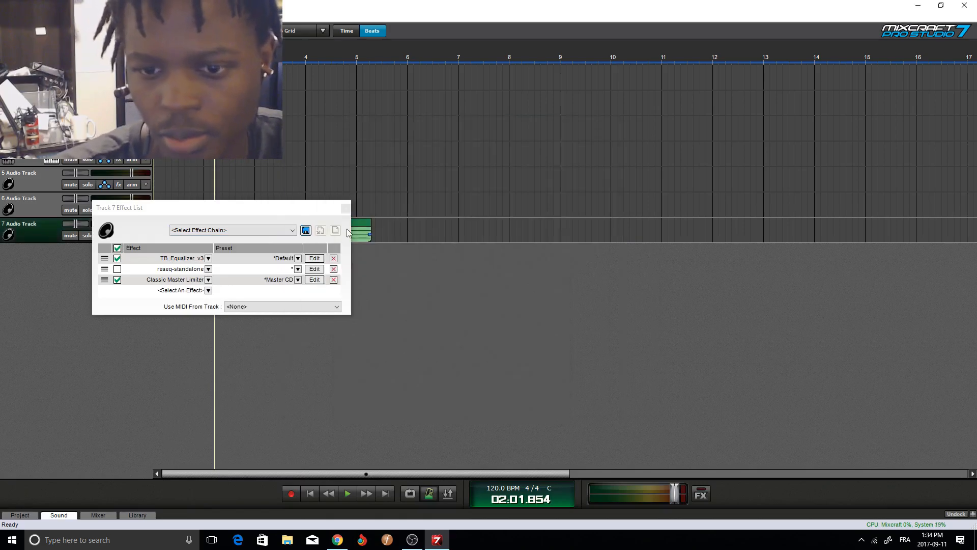
- Replace TB_Equalizer_v3 with TB Parametric Equalizer in the track 7 effect list
{"action": "left_click", "coordinate": [208, 258]}
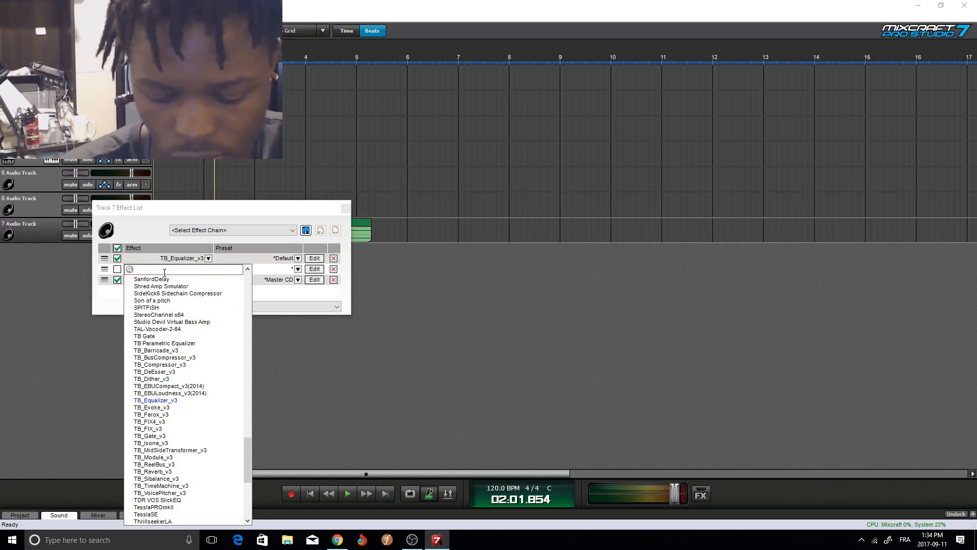
{"action": "type", "text": "eq"}
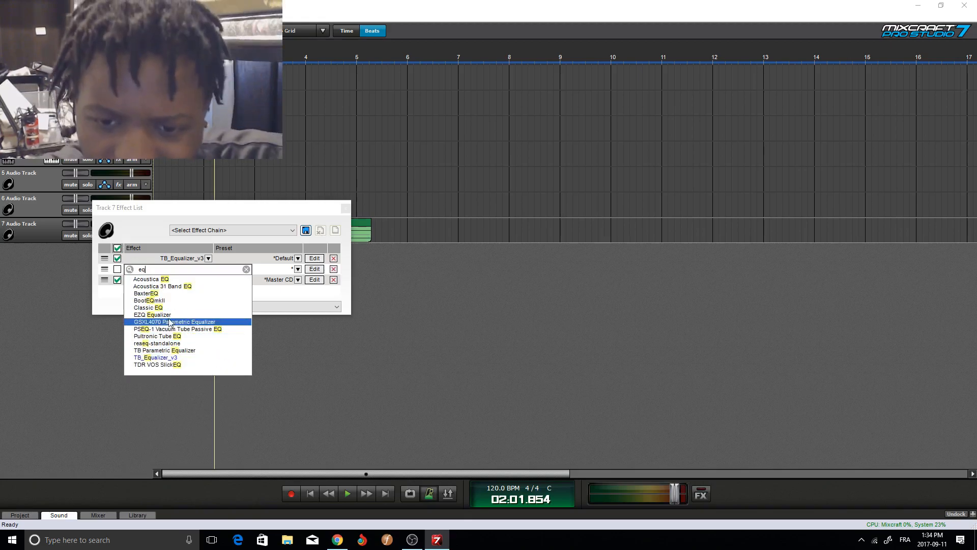
{"action": "key", "text": "BackSpace"}
{"action": "key", "text": "BackSpace"}
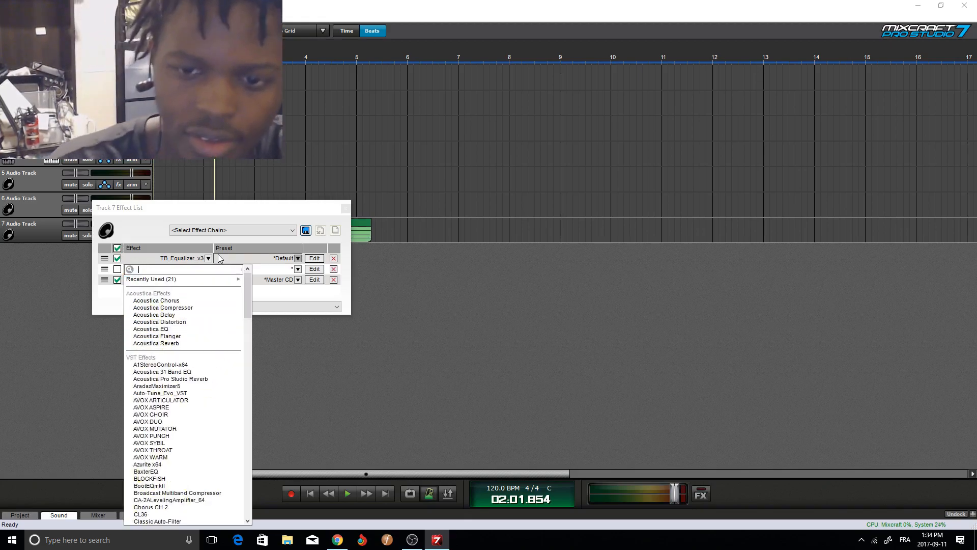
{"action": "type", "text": "tb"}
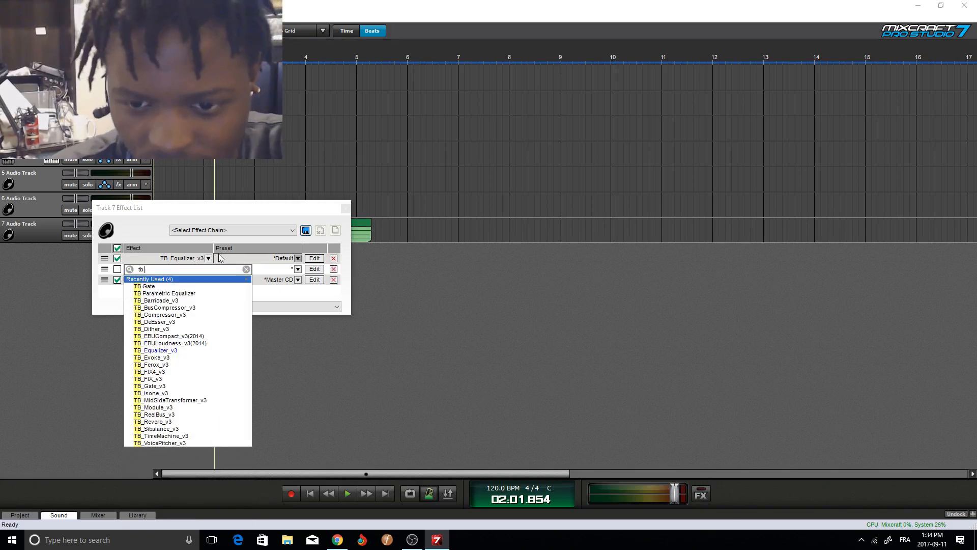
{"action": "type", "text": " q"}
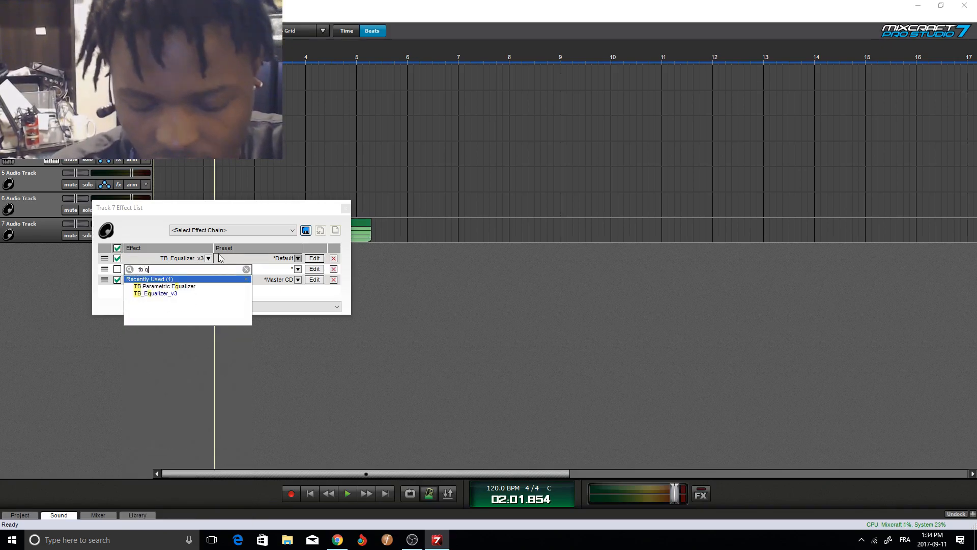
{"action": "key", "text": "BackSpace"}
{"action": "key", "text": "BackSpace"}
{"action": "type", "text": "eq"}
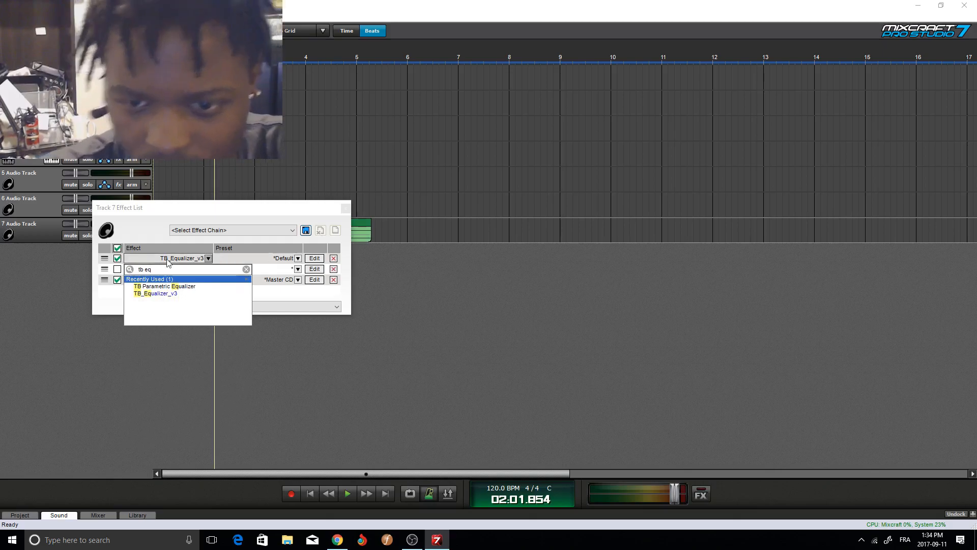
{"action": "left_click", "coordinate": [146, 287]}
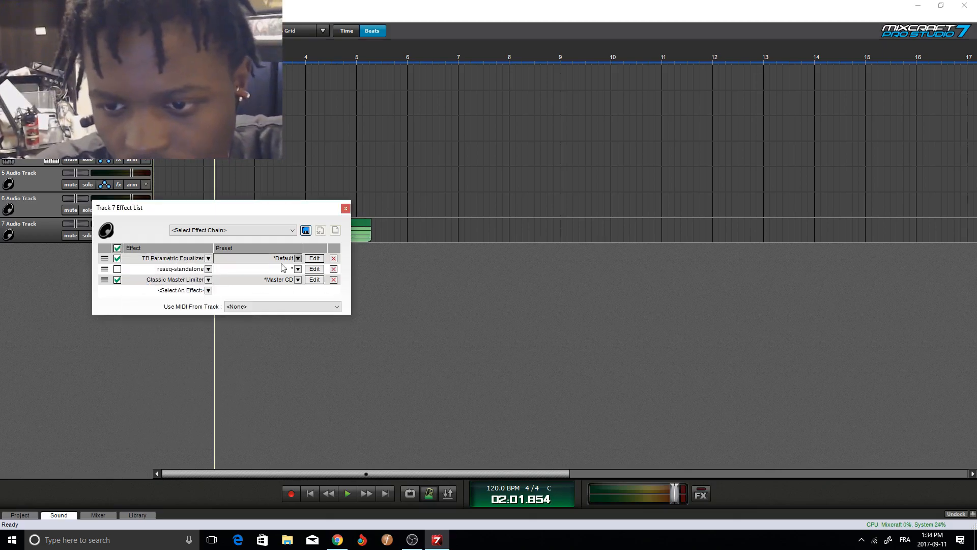
- Open TB Parametric Equalizer and reaeq-standalone from the track 7 effects and arrange their windows side by side for comparison
{"action": "left_click", "coordinate": [315, 258]}
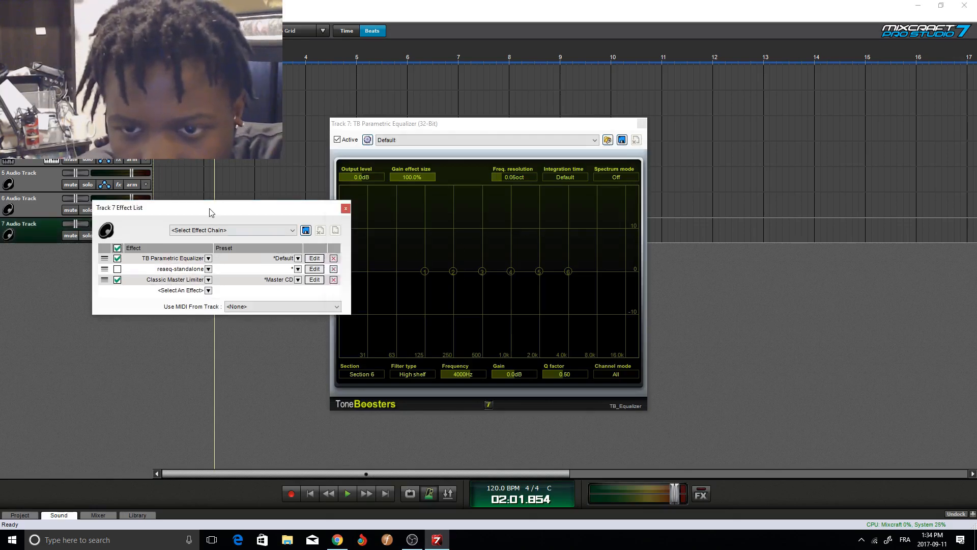
{"action": "left_click_drag", "start_coordinate": [209, 211], "coordinate": [139, 240]}
{"action": "left_click", "coordinate": [245, 297]}
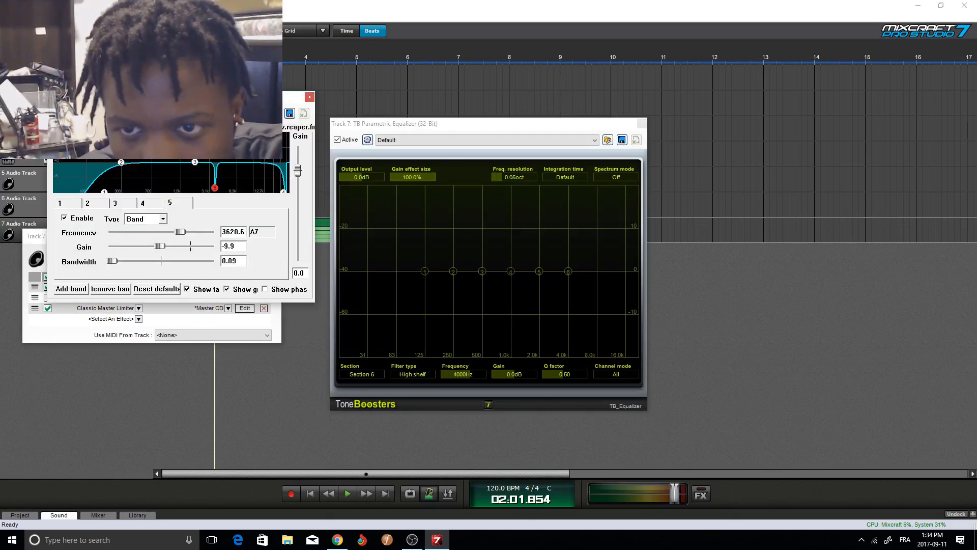
{"action": "mouse_move", "coordinate": [224, 97]}
{"action": "left_mouse_down"}
{"action": "mouse_move", "coordinate": [206, 107]}
{"action": "mouse_move", "coordinate": [230, 83]}
{"action": "left_mouse_up"}
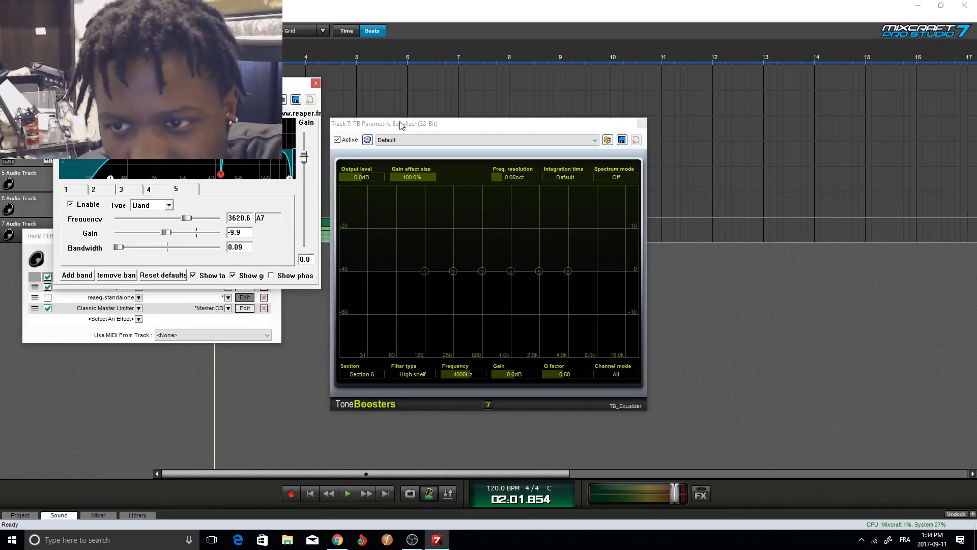
{"action": "left_click_drag", "start_coordinate": [400, 124], "coordinate": [428, 60]}
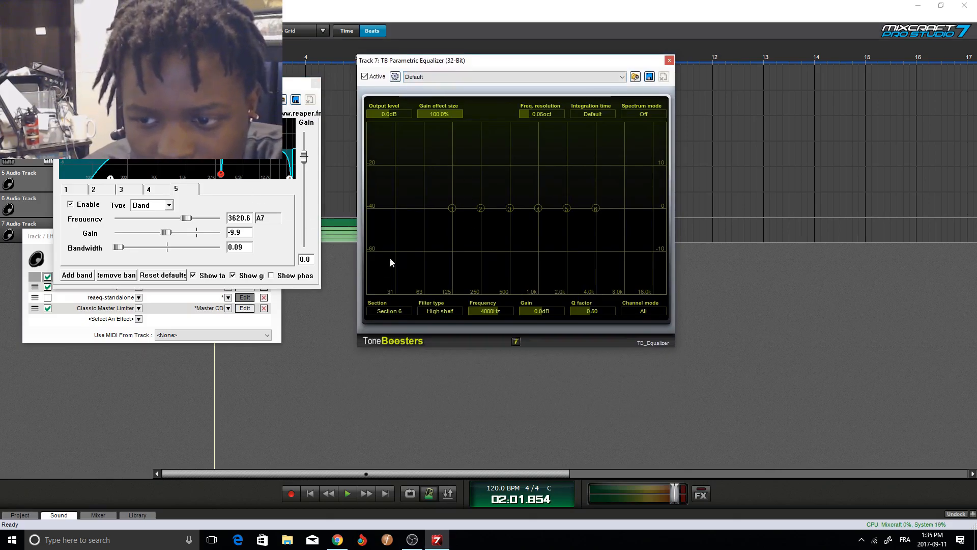
{"action": "left_click", "coordinate": [449, 80]}
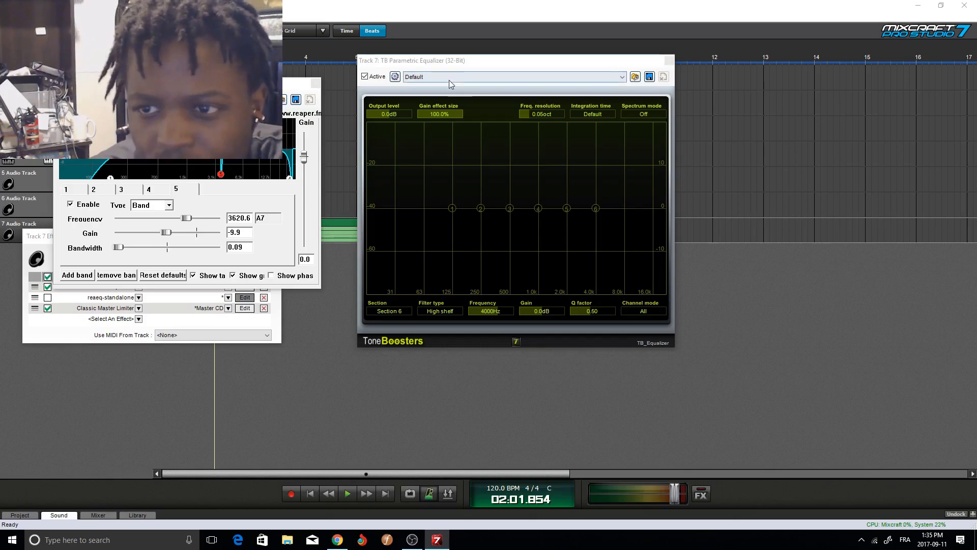
{"action": "left_click", "coordinate": [356, 90]}
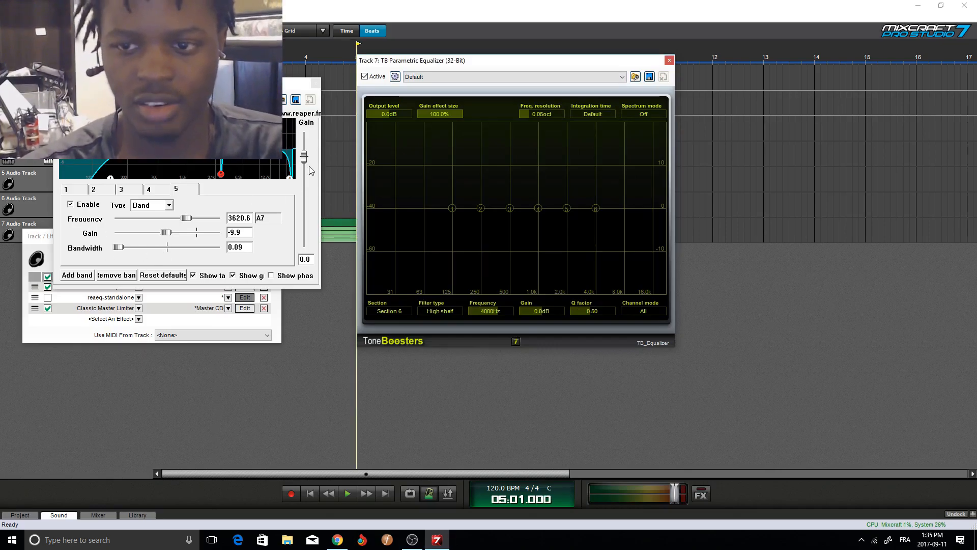
- Raise the overall output gain in ReaEQ to 4.4 and close its window
{"action": "left_click_drag", "start_coordinate": [306, 161], "coordinate": [325, 155]}
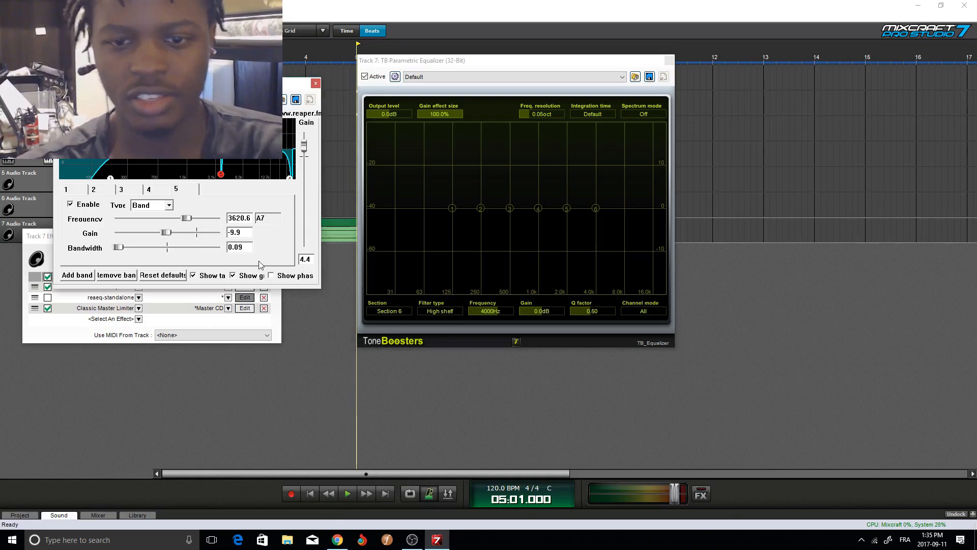
{"action": "left_click_drag", "start_coordinate": [234, 83], "coordinate": [240, 103]}
{"action": "left_click", "coordinate": [322, 103]}
{"action": "left_click_drag", "start_coordinate": [414, 65], "coordinate": [415, 87]}
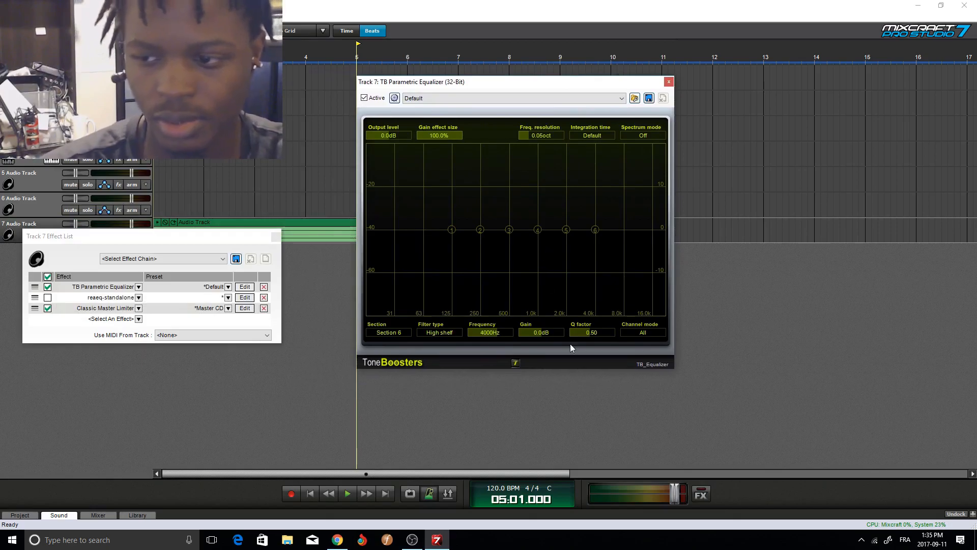
- Set section 6 of TB Parametric Equalizer to Analog bell with about 5.2 dB gain, and look over the filter type and section choices
{"action": "left_click", "coordinate": [459, 331]}
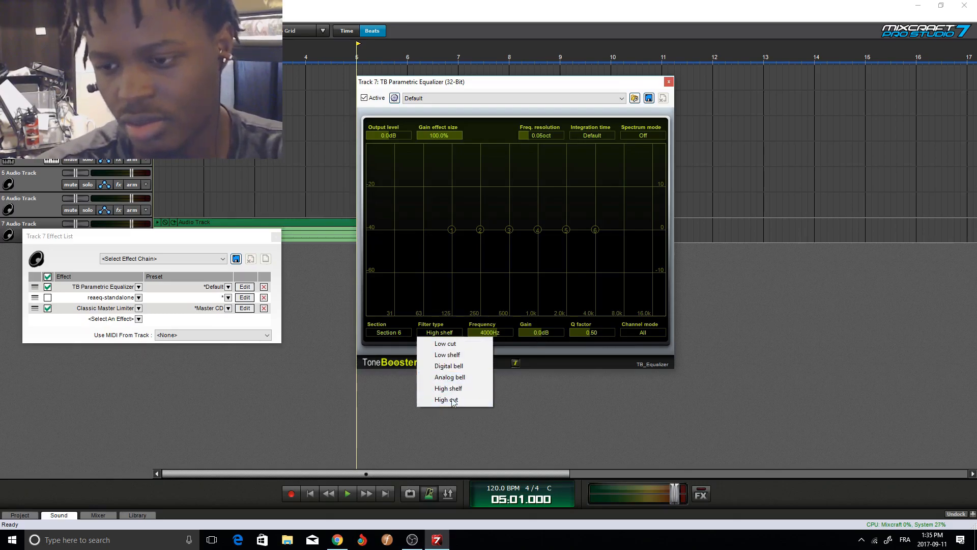
{"action": "left_click", "coordinate": [447, 377]}
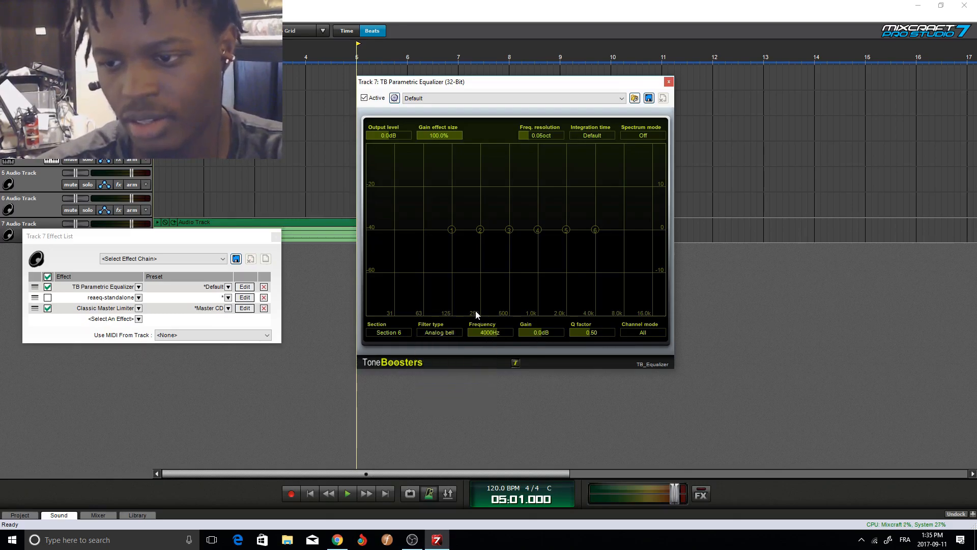
{"action": "left_click_drag", "start_coordinate": [537, 335], "coordinate": [557, 312]}
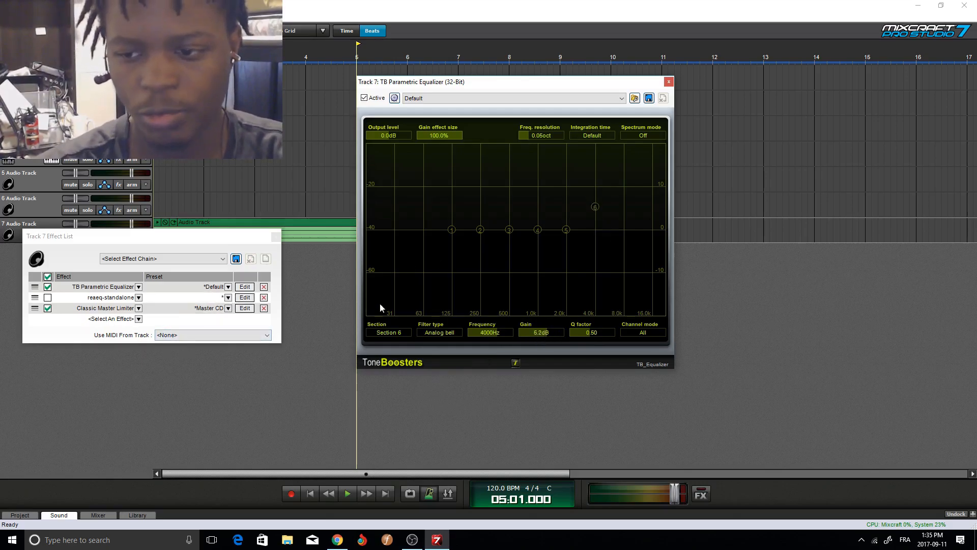
{"action": "left_click", "coordinate": [435, 330]}
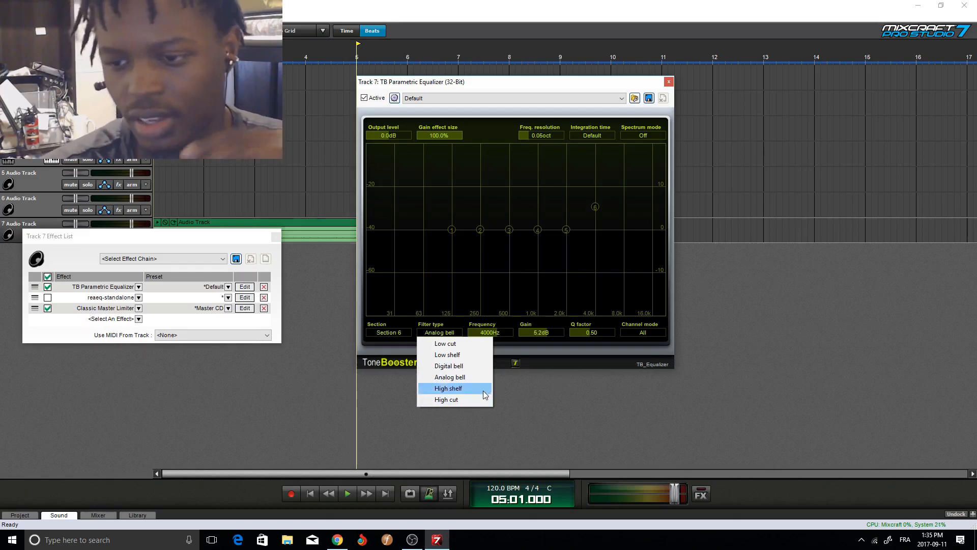
{"action": "left_click", "coordinate": [401, 330]}
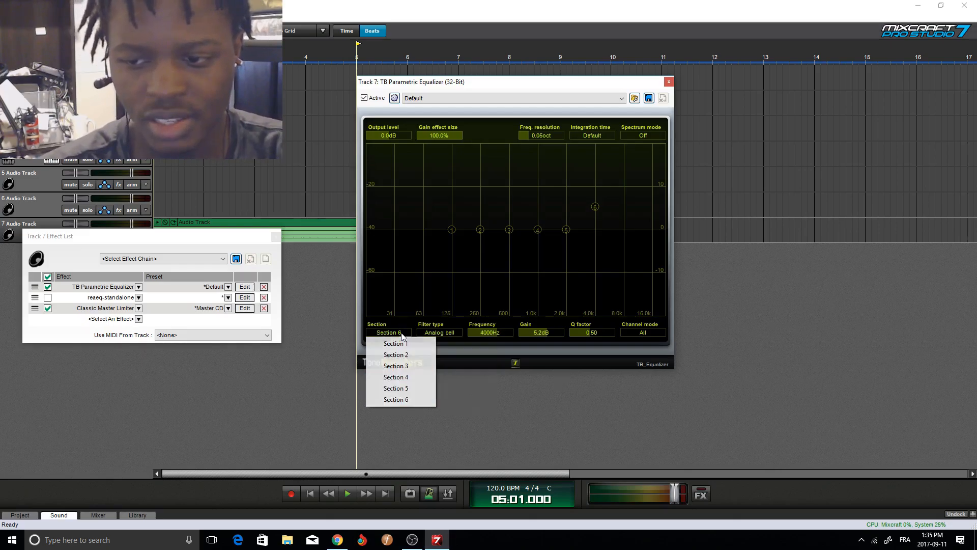
- Review ReaEQ's band settings again, then close both equalizers and the track 7 effect list
{"action": "left_click", "coordinate": [183, 240]}
{"action": "left_click", "coordinate": [244, 298]}
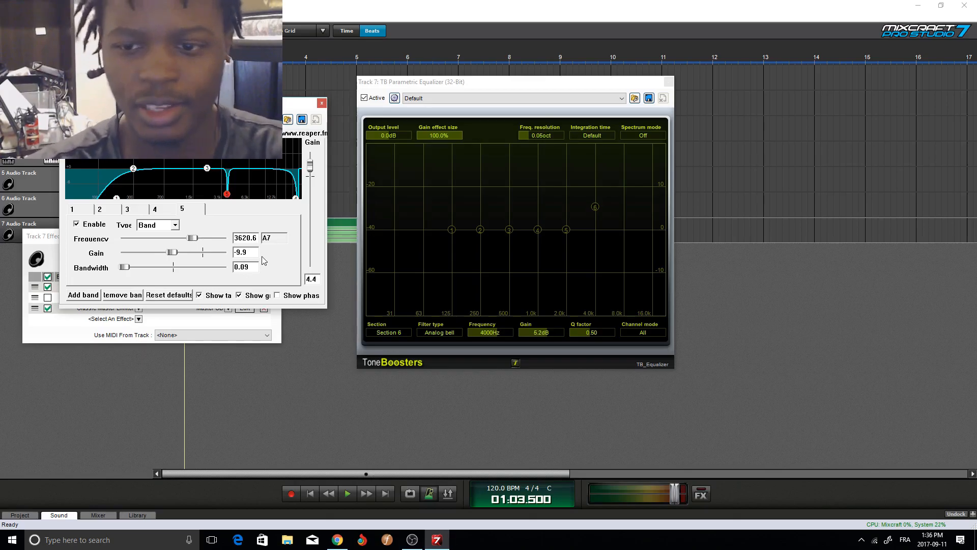
{"action": "left_click", "coordinate": [321, 103]}
{"action": "left_click", "coordinate": [667, 83]}
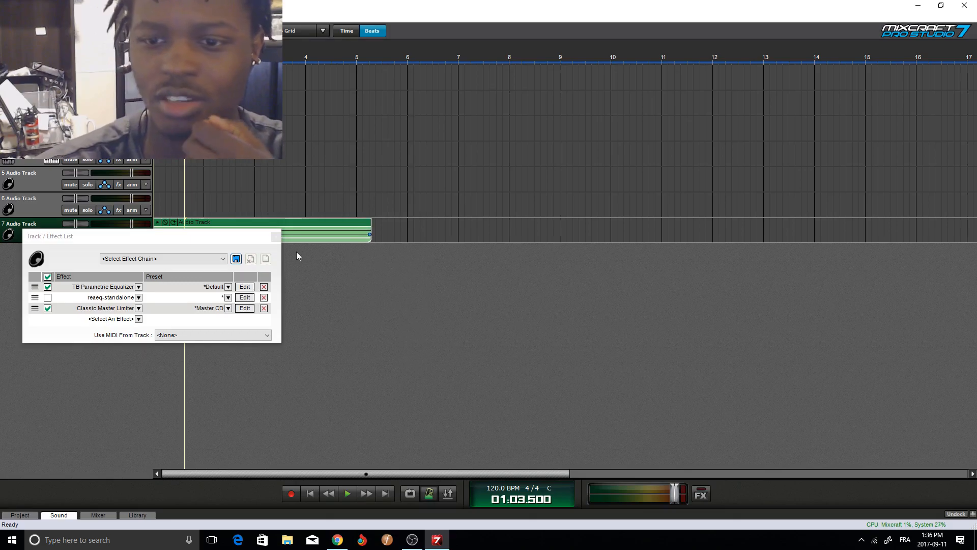
{"action": "left_click", "coordinate": [278, 237]}
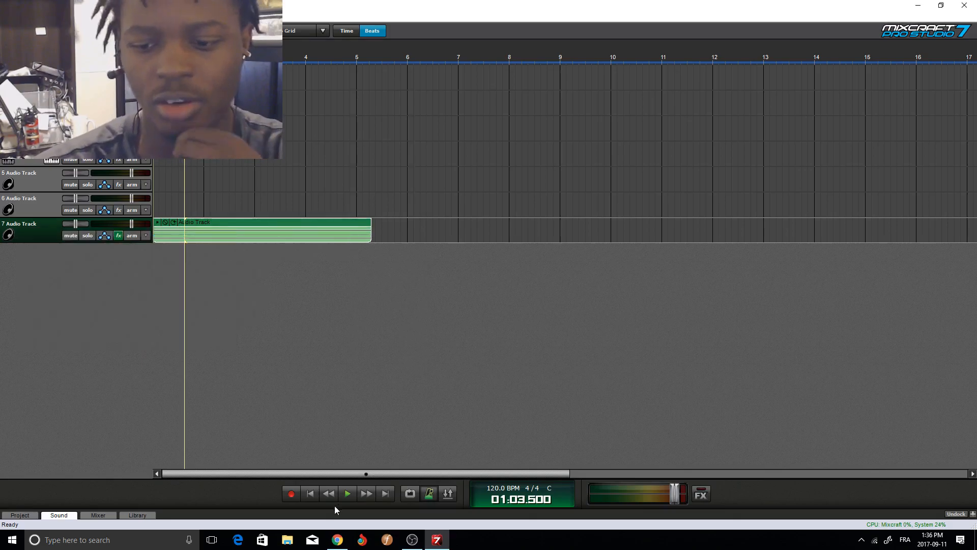
- Reopen ReaEQ from the track 7 effects, view the naming dialog for saving a new preset and cancel it
{"action": "left_click", "coordinate": [120, 236]}
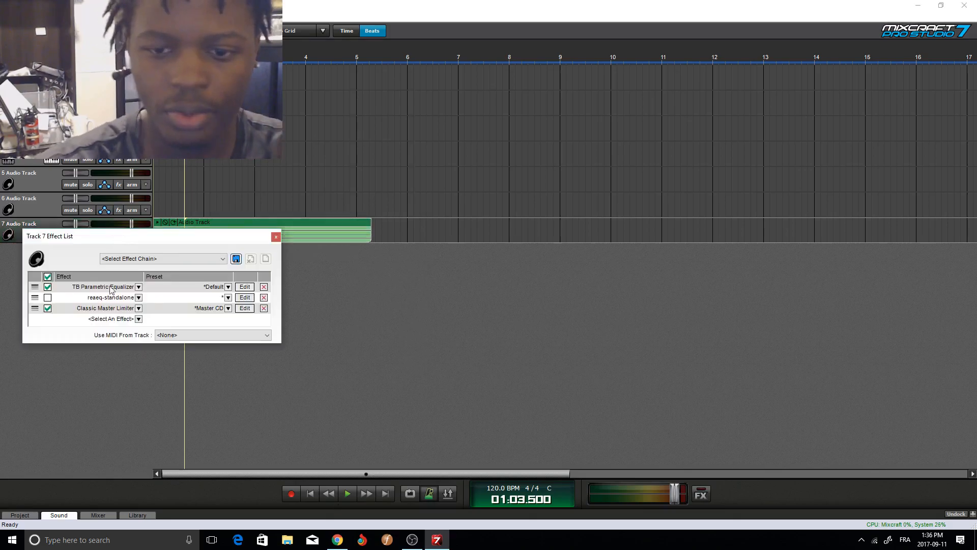
{"action": "left_click", "coordinate": [244, 298]}
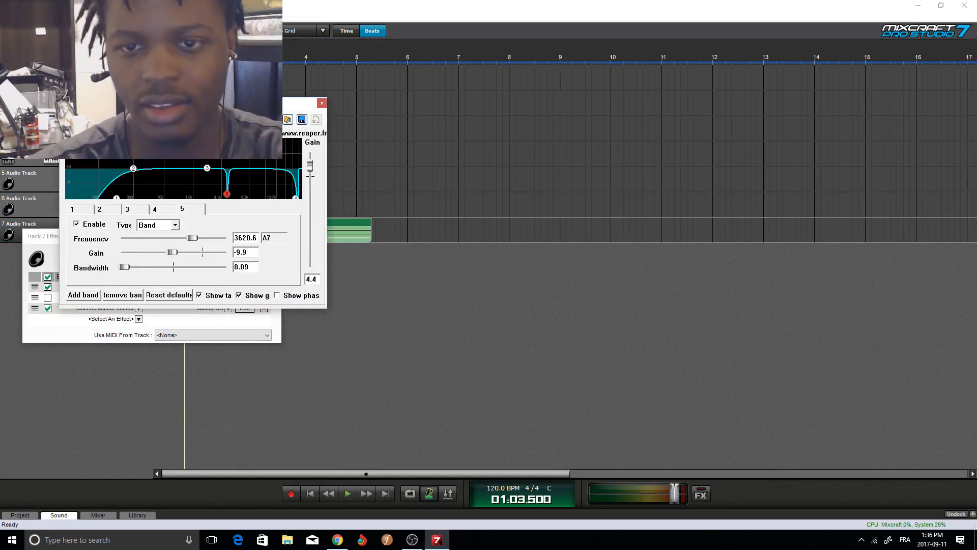
{"action": "left_click", "coordinate": [301, 120]}
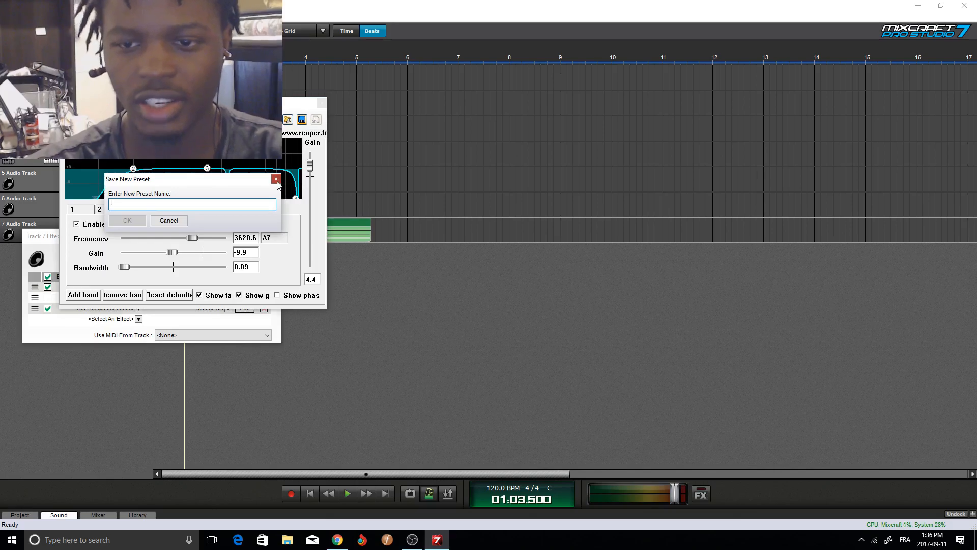
{"action": "left_click", "coordinate": [168, 220]}
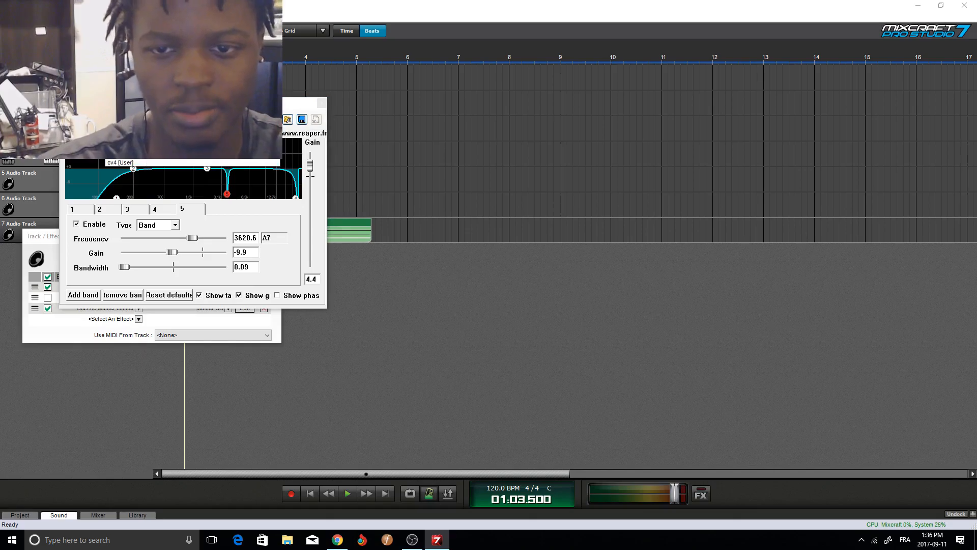
- Compare the saved user presets in ReaEQ and load the cv2 preset
{"action": "left_click", "coordinate": [172, 152]}
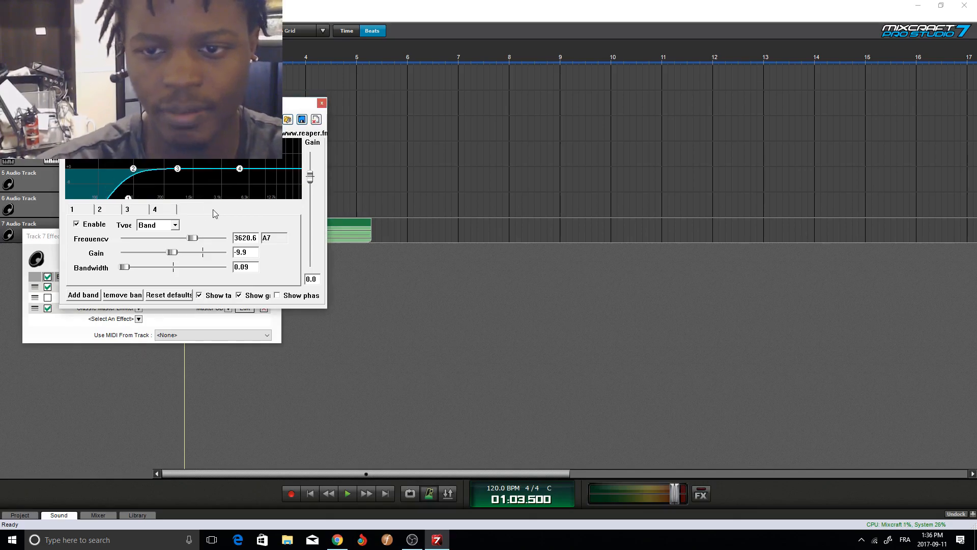
{"action": "left_click", "coordinate": [191, 121]}
{"action": "left_click", "coordinate": [159, 161]}
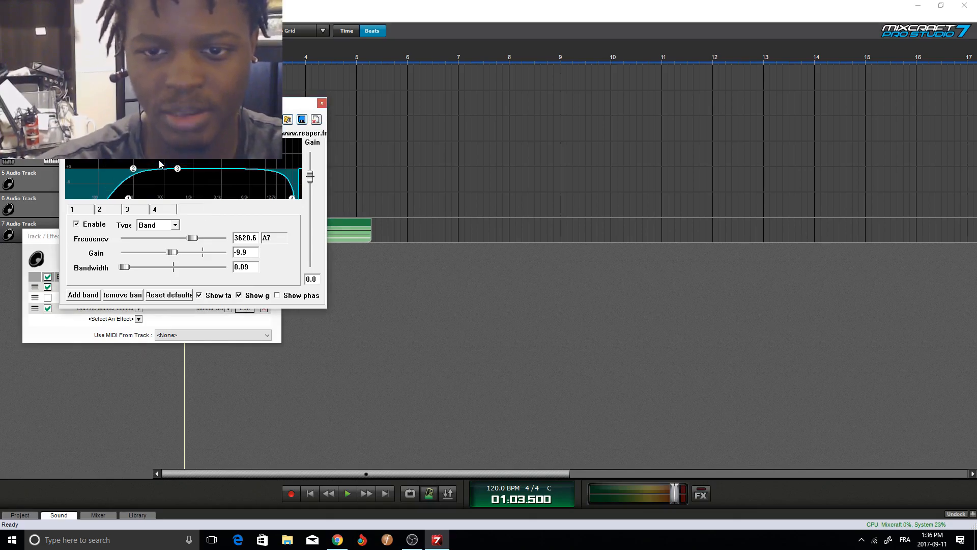
{"action": "left_click", "coordinate": [275, 119]}
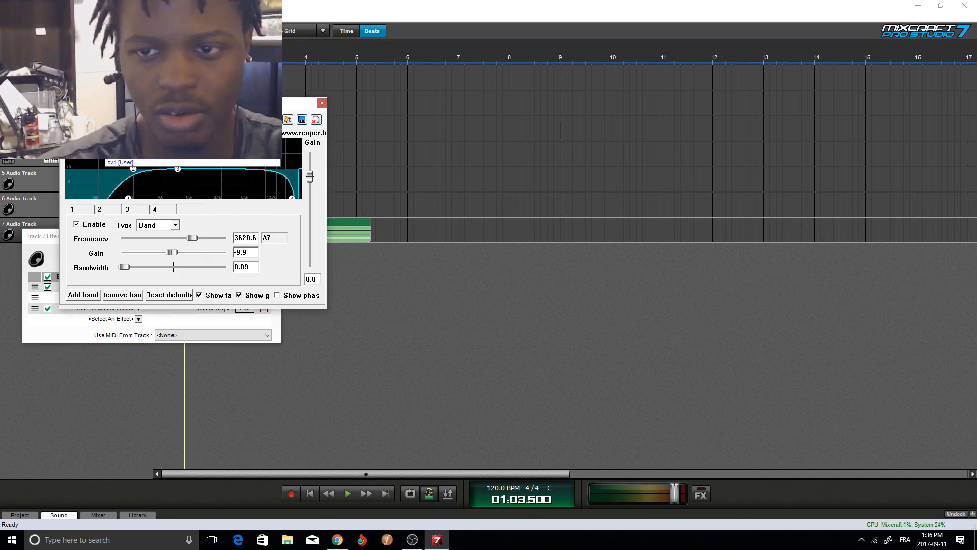
{"action": "left_click", "coordinate": [193, 151]}
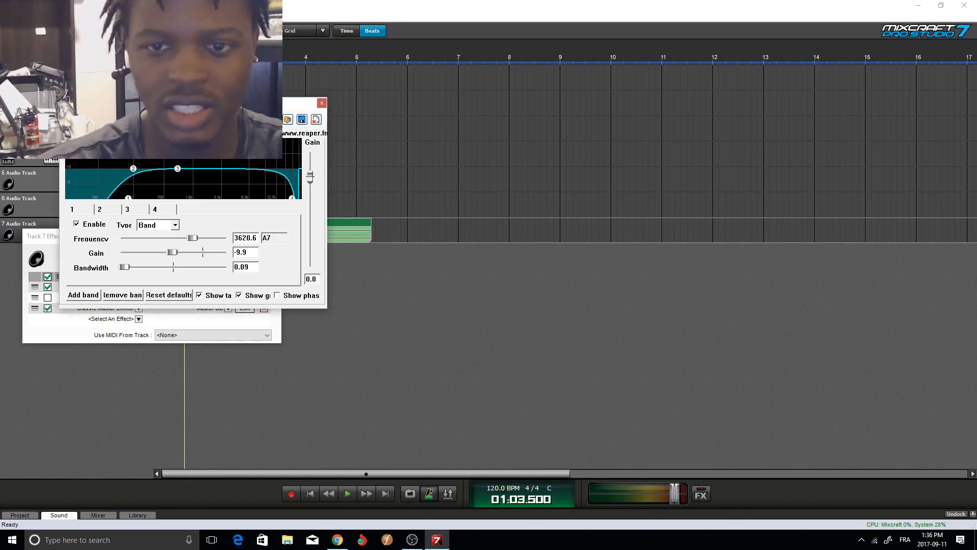
{"action": "left_click", "coordinate": [193, 120]}
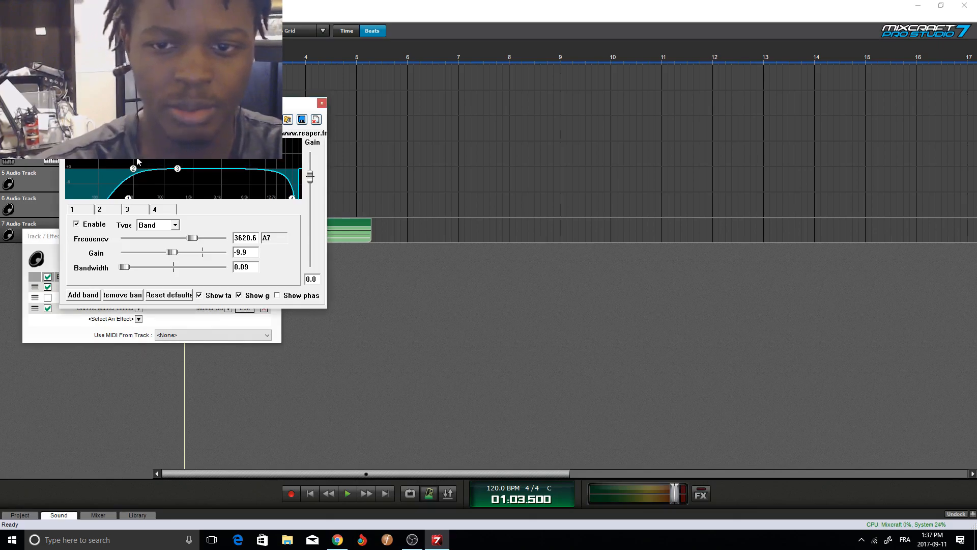
{"action": "left_click_drag", "start_coordinate": [292, 198], "coordinate": [239, 169]}
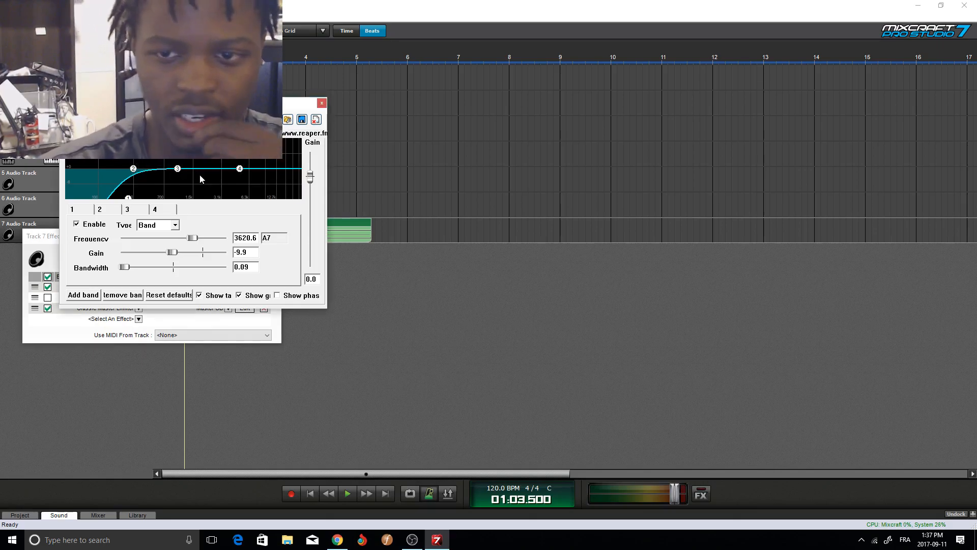
- Play the project from the start, enabling reaeq-standalone and bypassing TB Parametric Equalizer on track 7
{"action": "left_click", "coordinate": [310, 493]}
{"action": "left_click", "coordinate": [346, 495]}
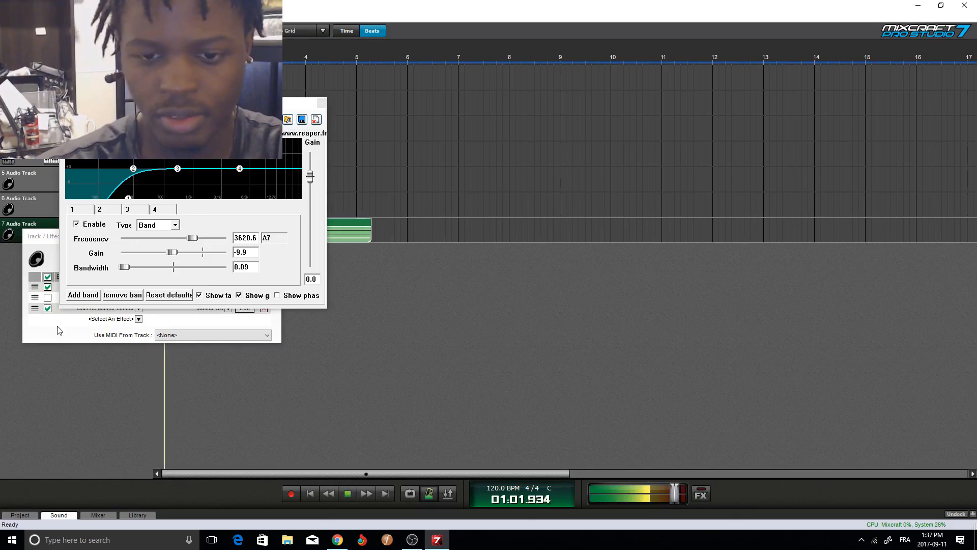
{"action": "left_click", "coordinate": [47, 298]}
{"action": "left_click", "coordinate": [48, 287]}
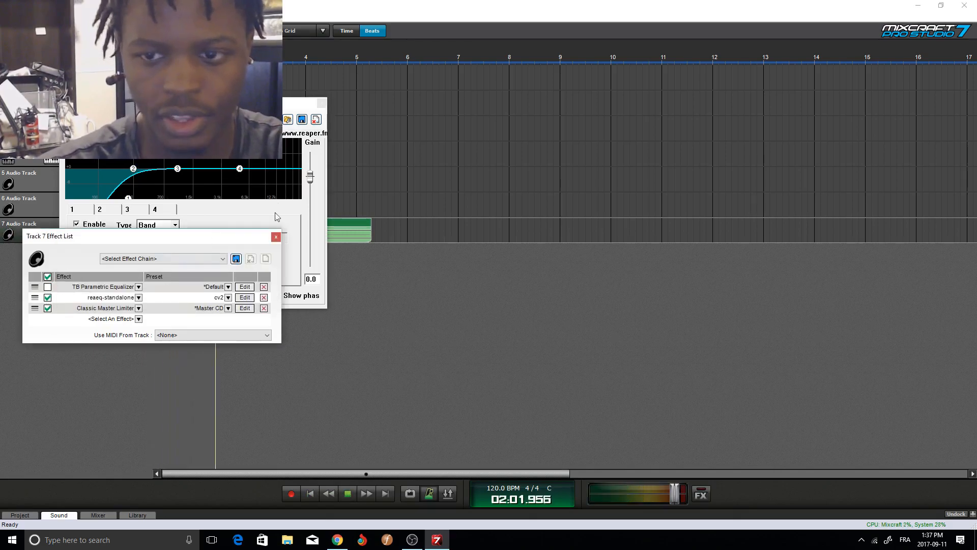
- Stop playback and change ReaEQ's band 4 to the Band type with a gain of -5.1 and bandwidth of 0.13
{"action": "key", "text": "space"}
{"action": "mouse_move", "coordinate": [244, 173]}
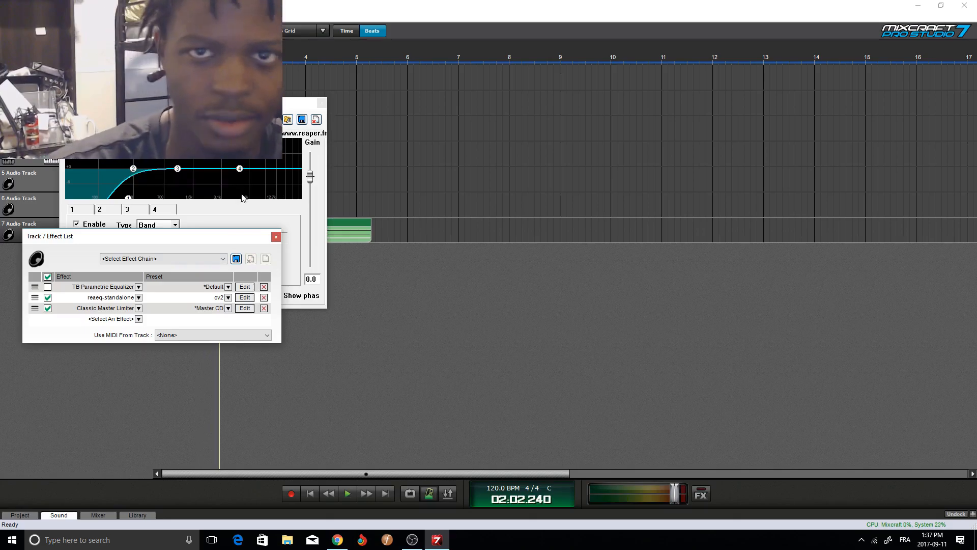
{"action": "left_click", "coordinate": [240, 169]}
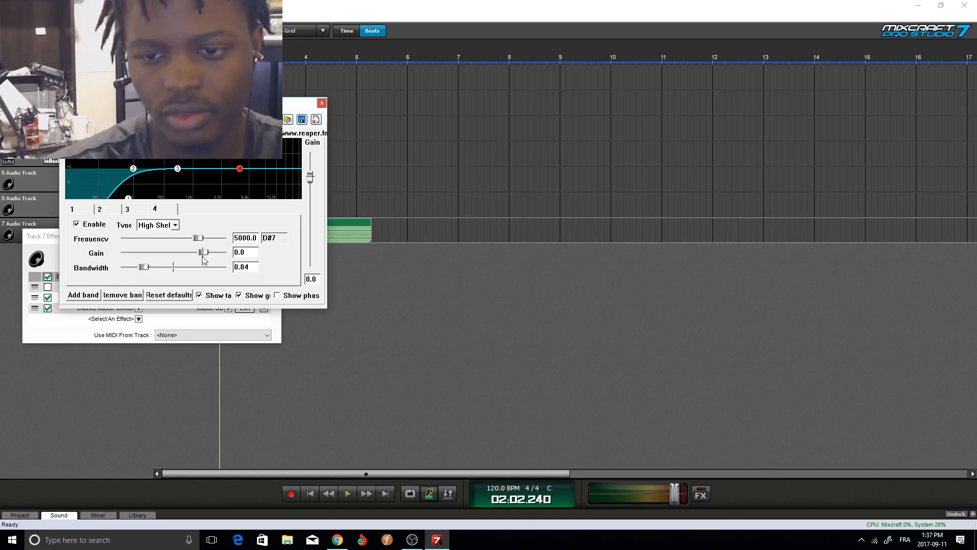
{"action": "mouse_move", "coordinate": [203, 256]}
{"action": "left_mouse_down"}
{"action": "mouse_move", "coordinate": [160, 251]}
{"action": "mouse_move", "coordinate": [193, 249]}
{"action": "left_mouse_up"}
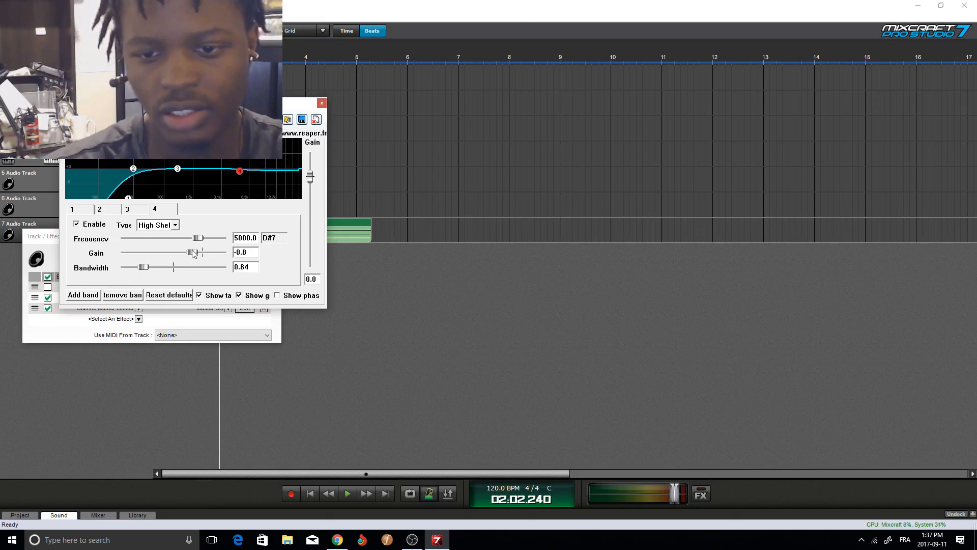
{"action": "left_click", "coordinate": [175, 226]}
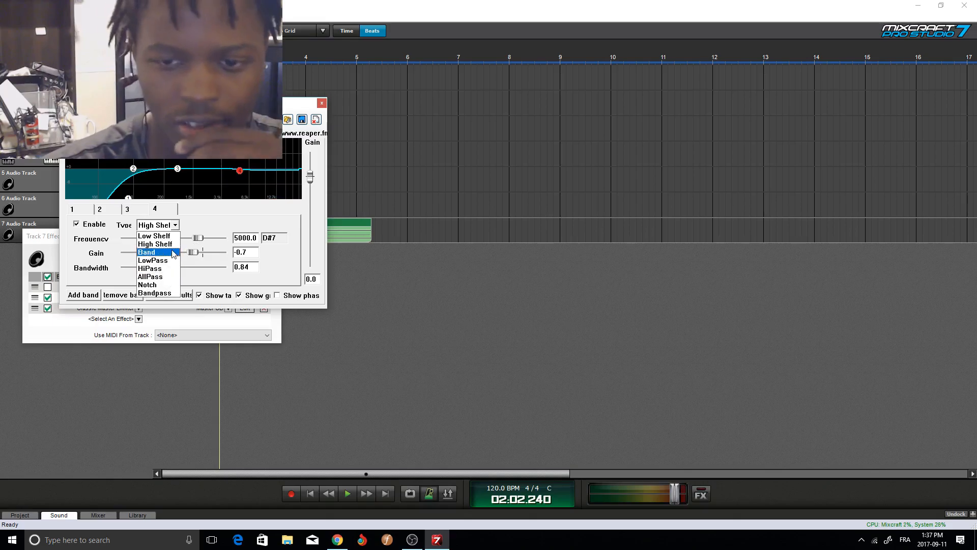
{"action": "left_click", "coordinate": [158, 252]}
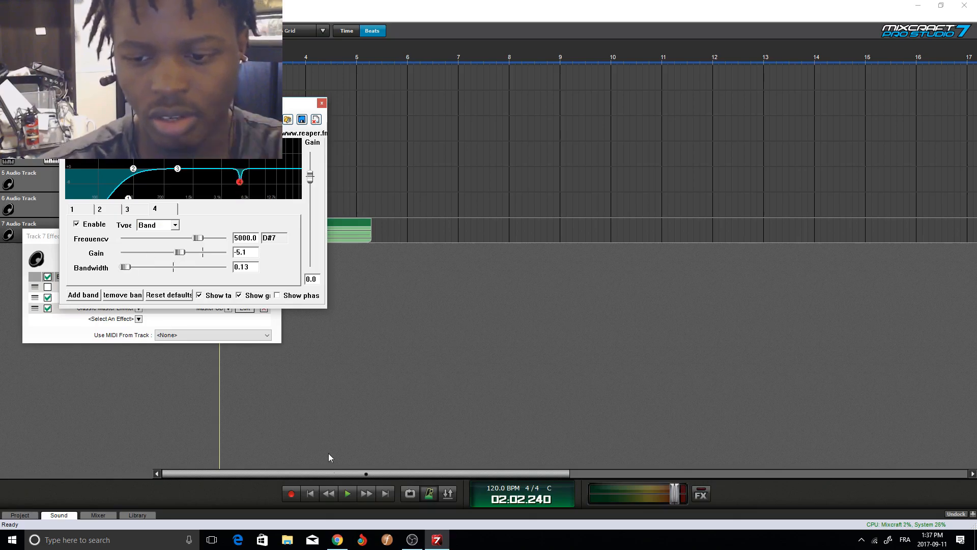
- Play the project from the start while lowering ReaEQ's band 4 gain to -9.5, and stop playback
{"action": "left_click", "coordinate": [311, 495]}
{"action": "left_click", "coordinate": [343, 499]}
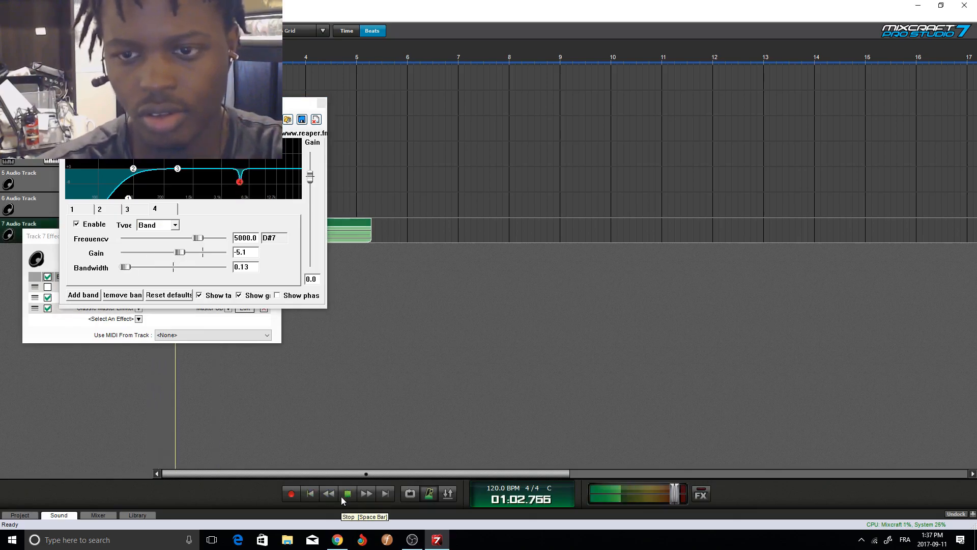
{"action": "left_click", "coordinate": [176, 256]}
{"action": "left_click_drag", "start_coordinate": [177, 257], "coordinate": [170, 257]}
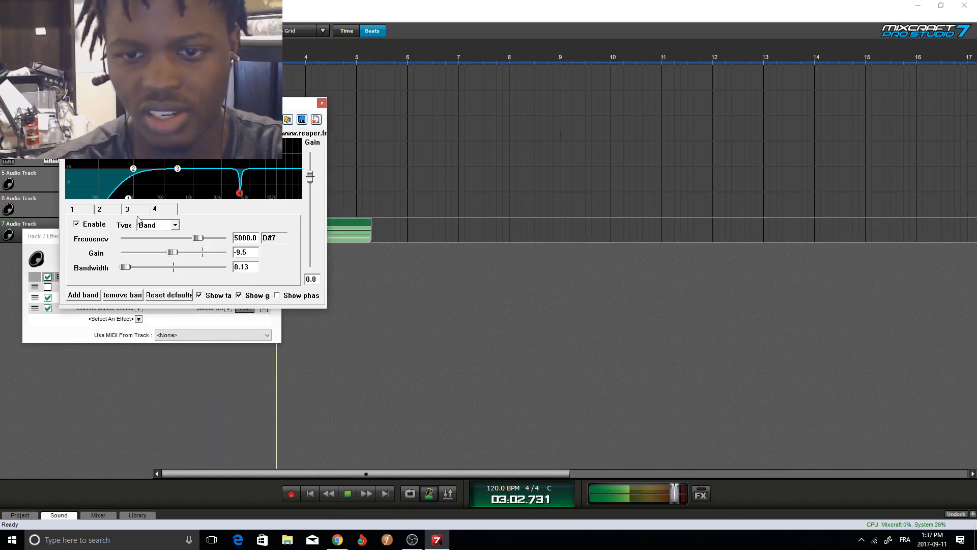
{"action": "left_click", "coordinate": [246, 351]}
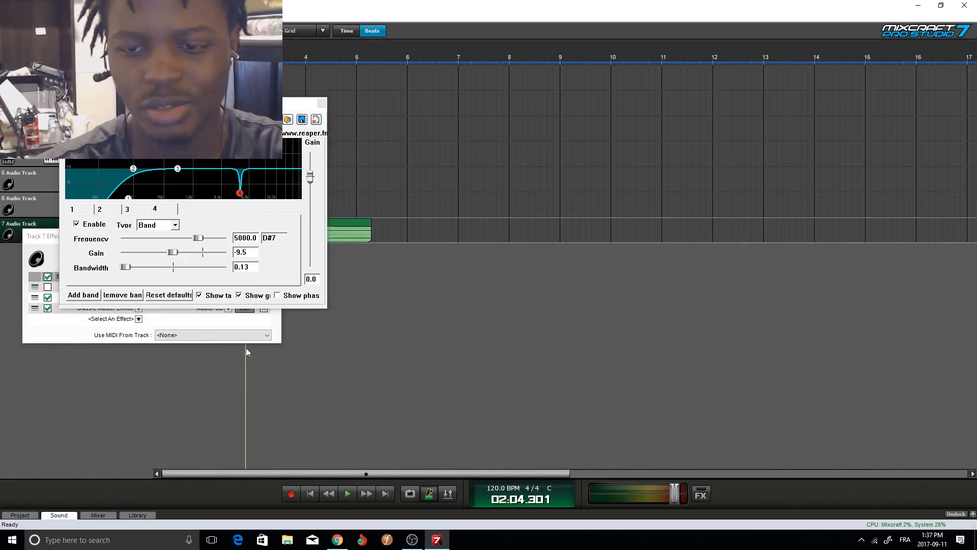
- Show the phase curve in ReaEQ and set band 4's gain to -9.1, closing the equalizer and track 7 effect list
{"action": "left_click", "coordinate": [301, 185]}
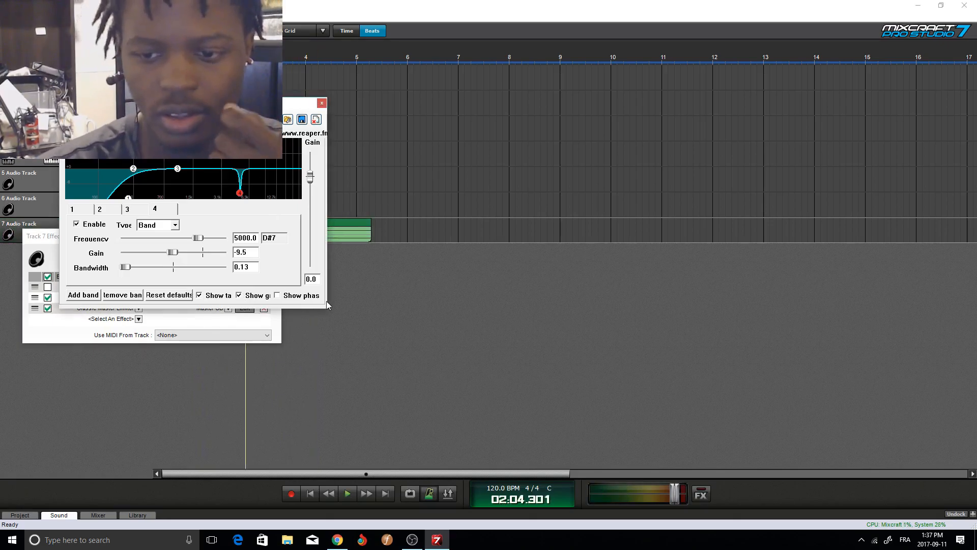
{"action": "left_click", "coordinate": [279, 297]}
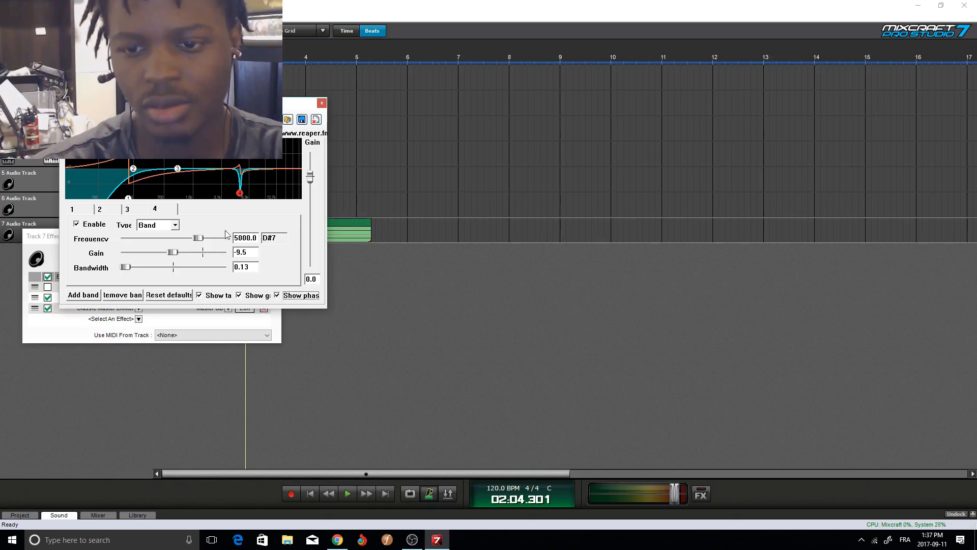
{"action": "left_click_drag", "start_coordinate": [175, 256], "coordinate": [188, 256]}
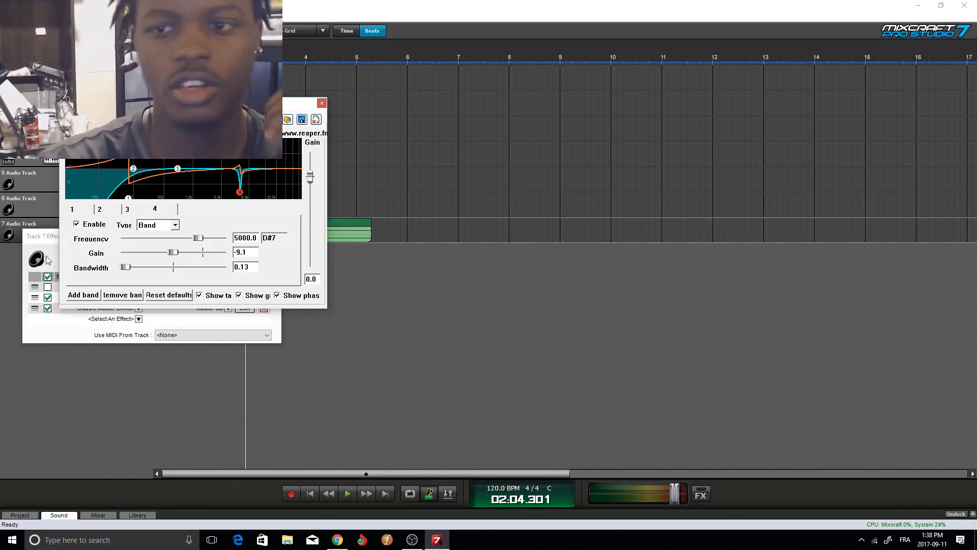
{"action": "left_click", "coordinate": [321, 104]}
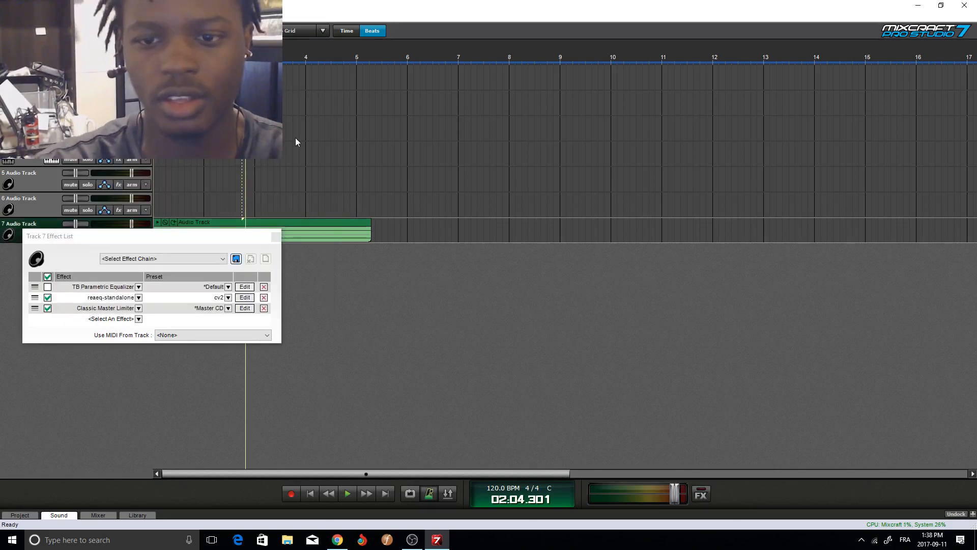
{"action": "left_click", "coordinate": [274, 235]}
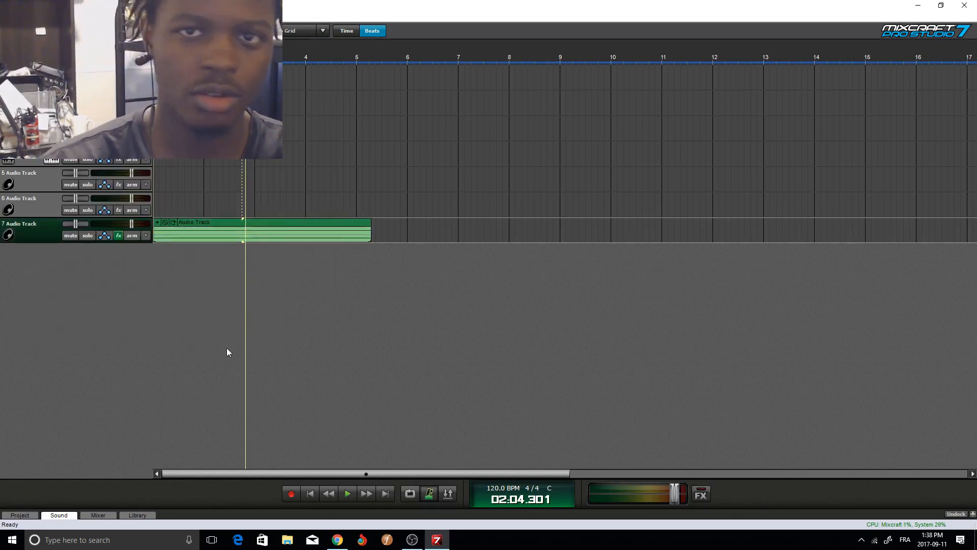
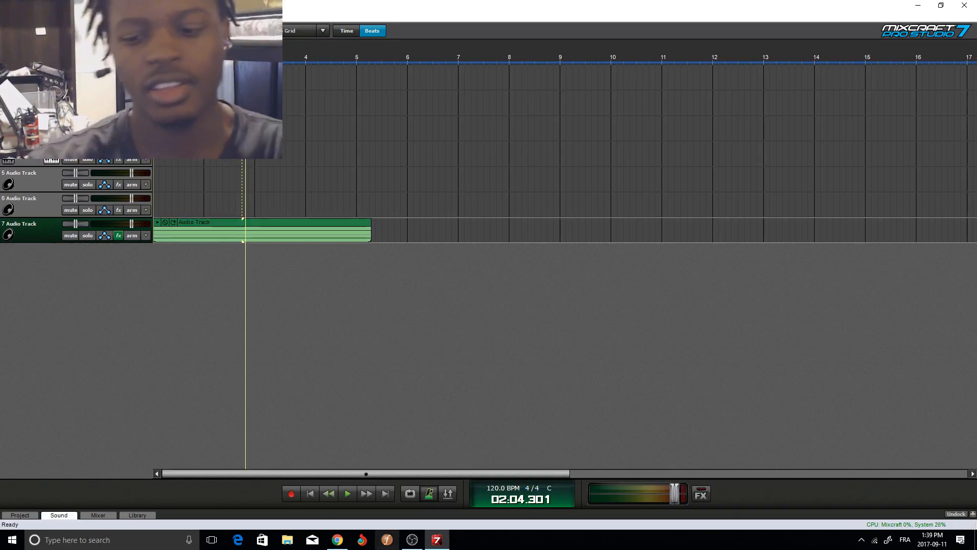
{"action": "left_click", "coordinate": [337, 540]}
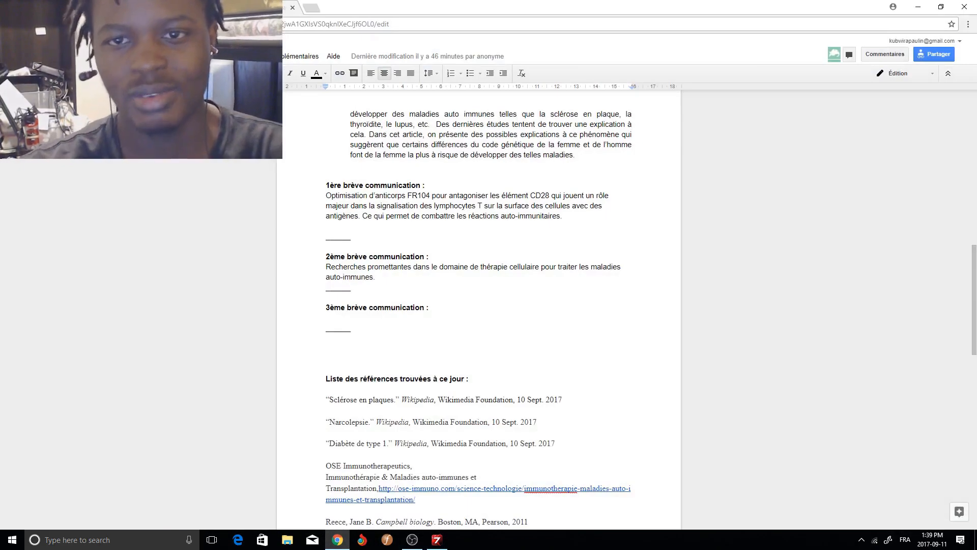
{"action": "left_click", "coordinate": [918, 8]}
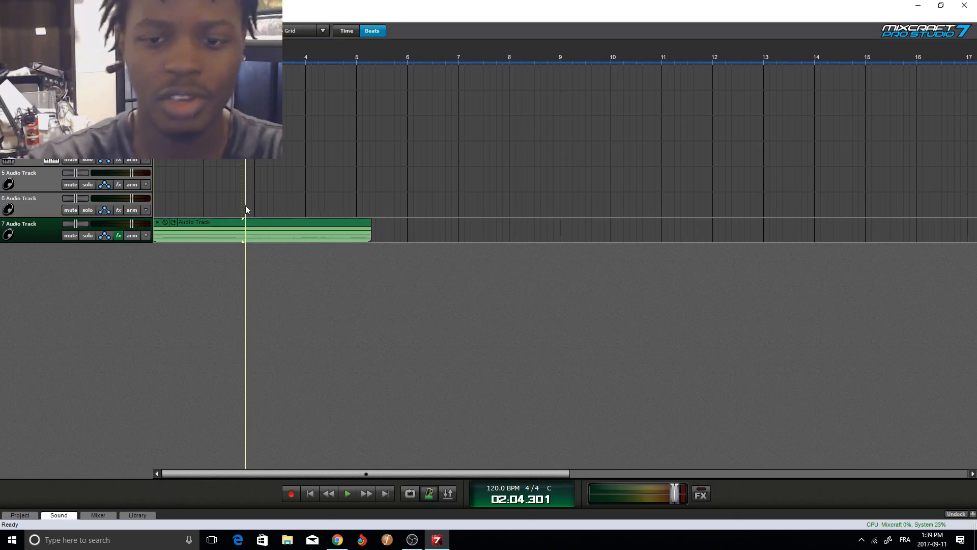
- Reopen ReaEQ from the track 7 effects to review band 4's settings, and close the equalizer and effect list
{"action": "left_click", "coordinate": [120, 236]}
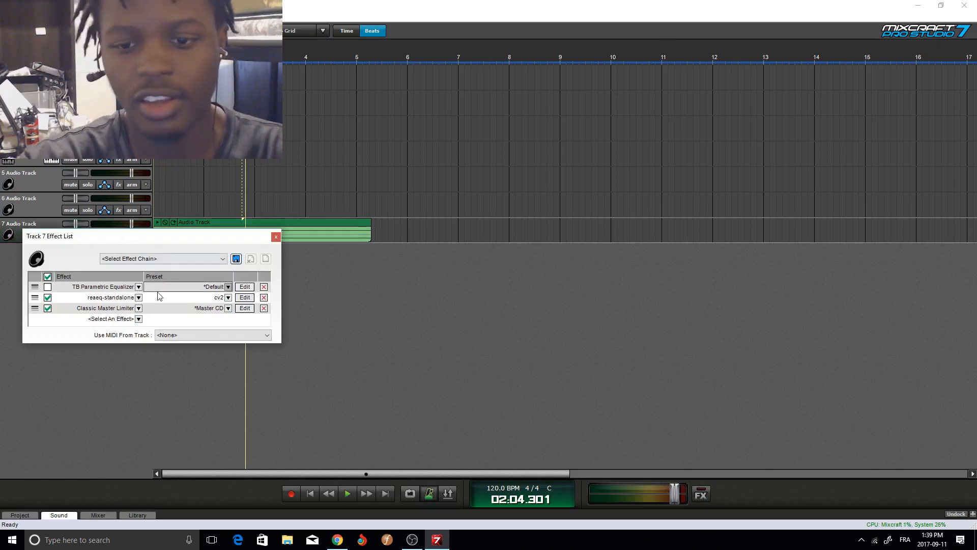
{"action": "left_click", "coordinate": [246, 297]}
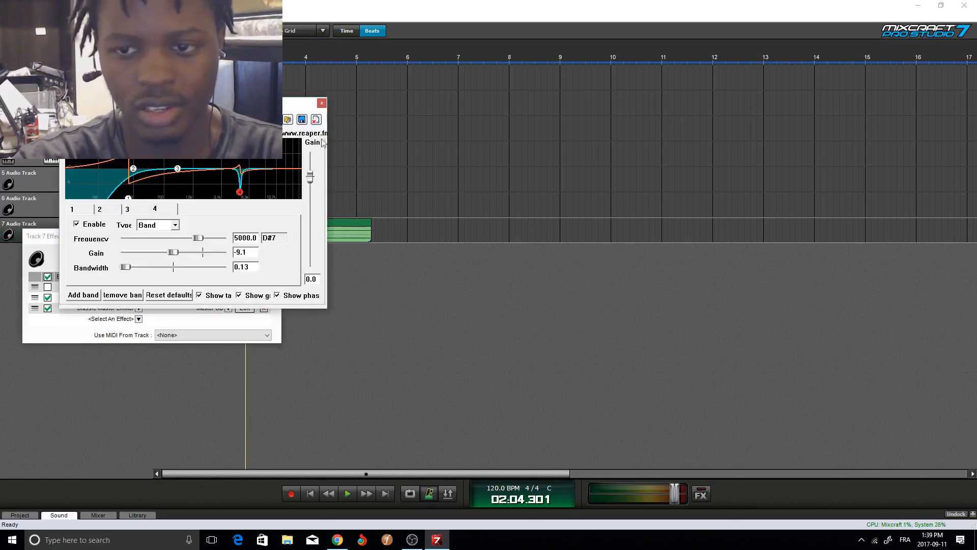
{"action": "left_click", "coordinate": [322, 103]}
{"action": "left_click", "coordinate": [275, 235]}
{"action": "left_click", "coordinate": [192, 288]}
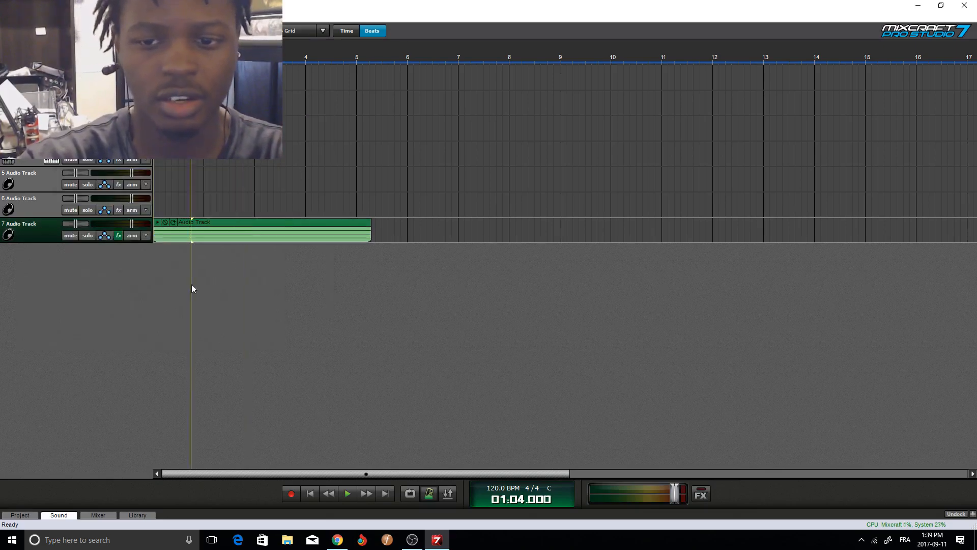